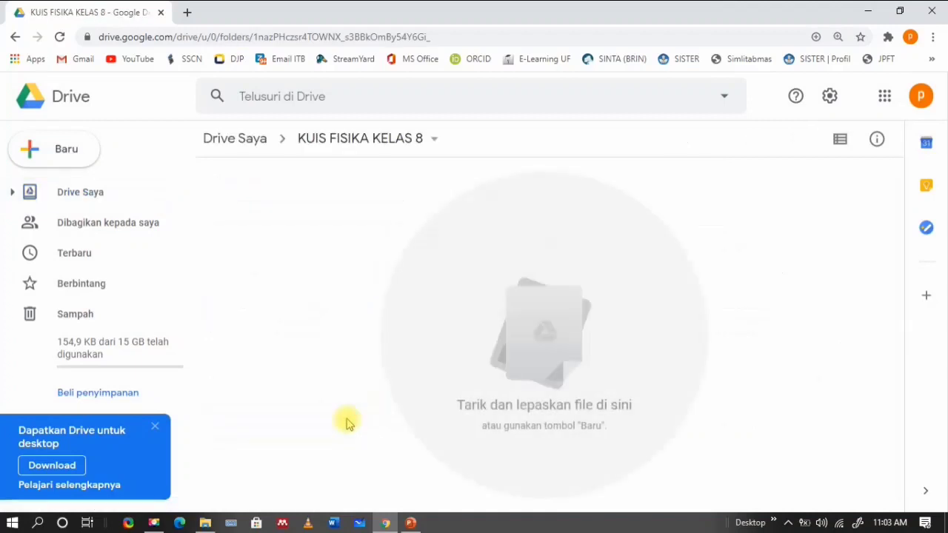
Step: Create a blank Google Form in the KUIS FISIKA KELAS 8 folder and title it "KUIS FISIKA"
{"action": "right_click", "coordinate": [299, 224]}
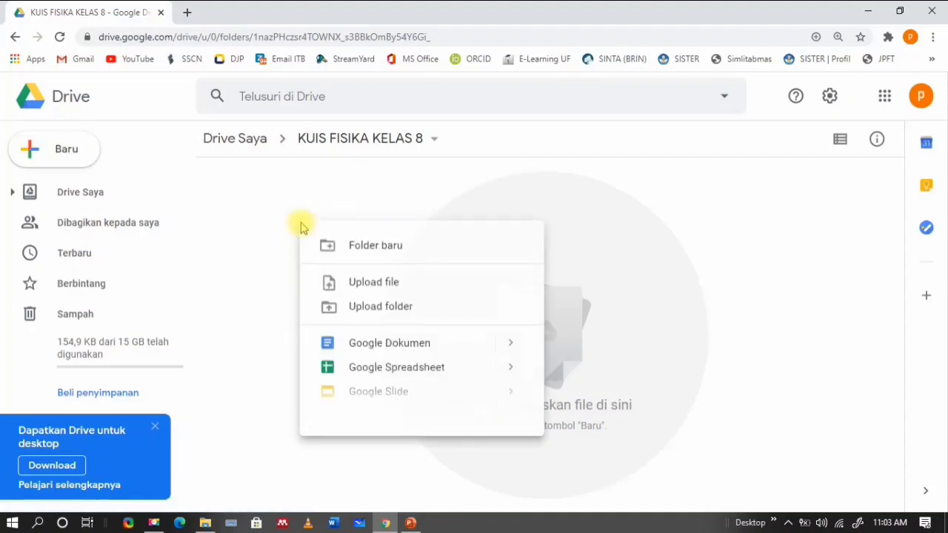
{"action": "left_click", "coordinate": [400, 416]}
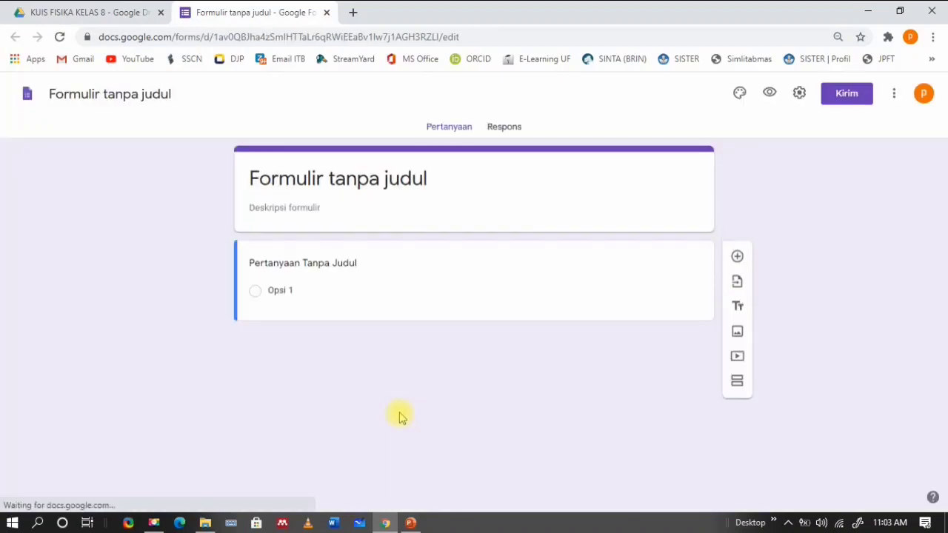
{"action": "left_click", "coordinate": [386, 178]}
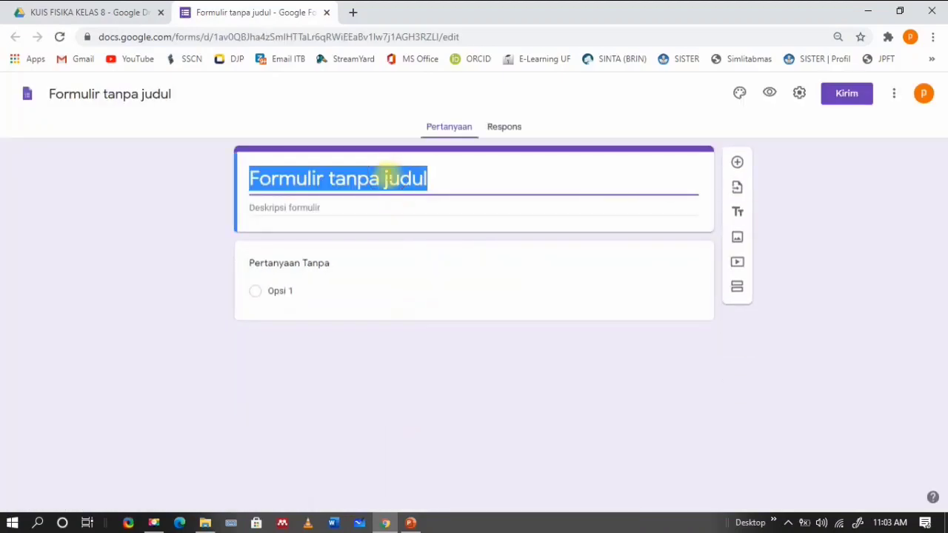
{"action": "type", "text": "KUIS FISIKA"}
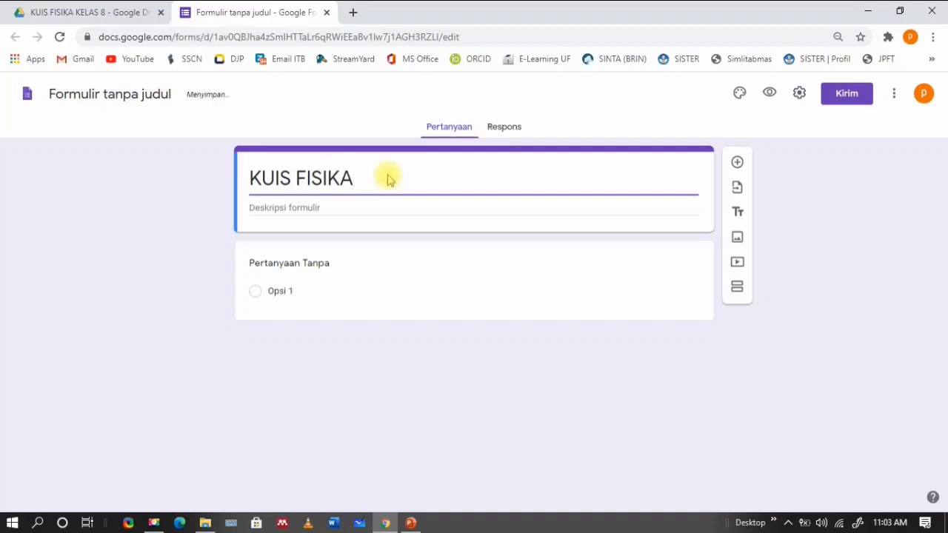
Step: Extend the form title to read "KUIS IPA/FISIKA KELAS 8 SMP"
{"action": "key", "text": "Left"}
{"action": "key", "text": "Left"}
{"action": "key", "text": "Left"}
{"action": "key", "text": "Left"}
{"action": "key", "text": "Left"}
{"action": "key", "text": "Left"}
{"action": "type", "text": "A"}
{"action": "key", "text": "BackSpace"}
{"action": "type", "text": "IPA/"}
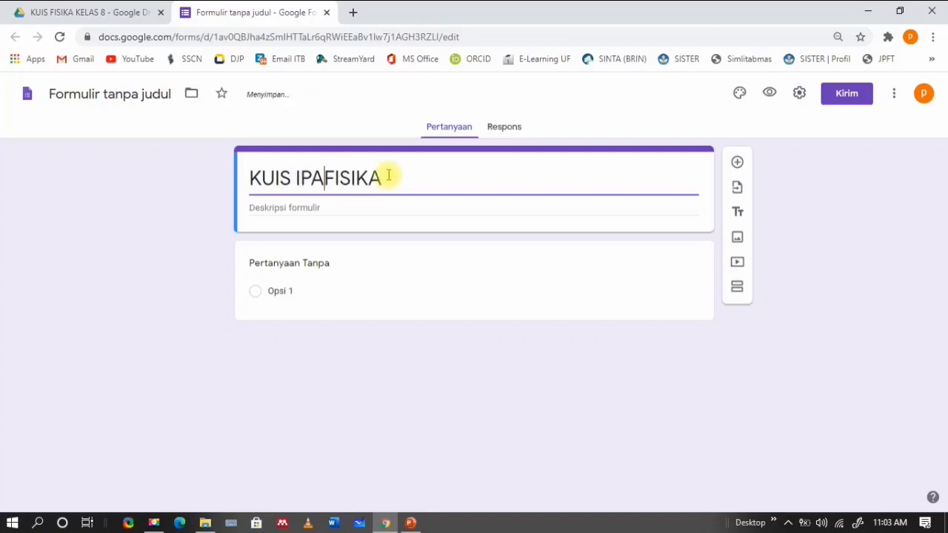
{"action": "left_click", "coordinate": [388, 176]}
{"action": "type", "text": "KELAS 8 SMP"}
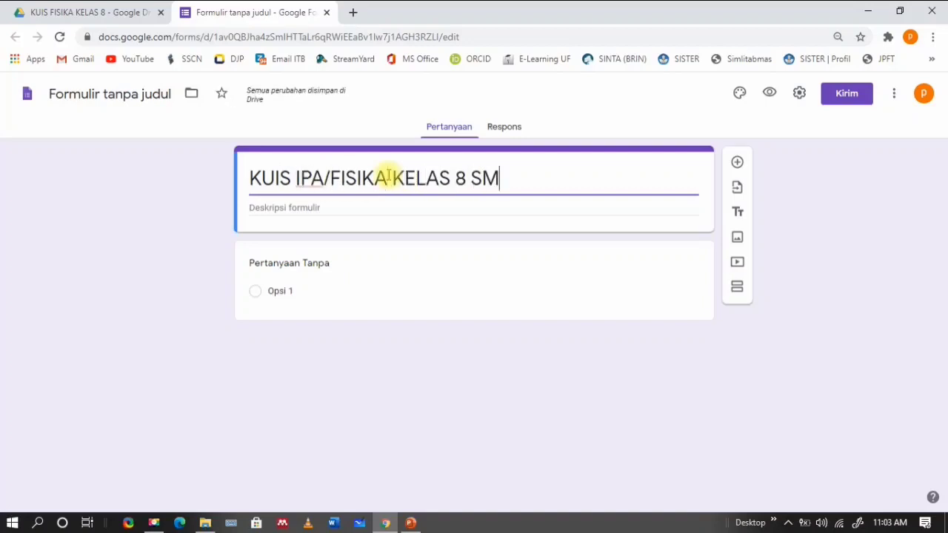
{"action": "left_click", "coordinate": [828, 163]}
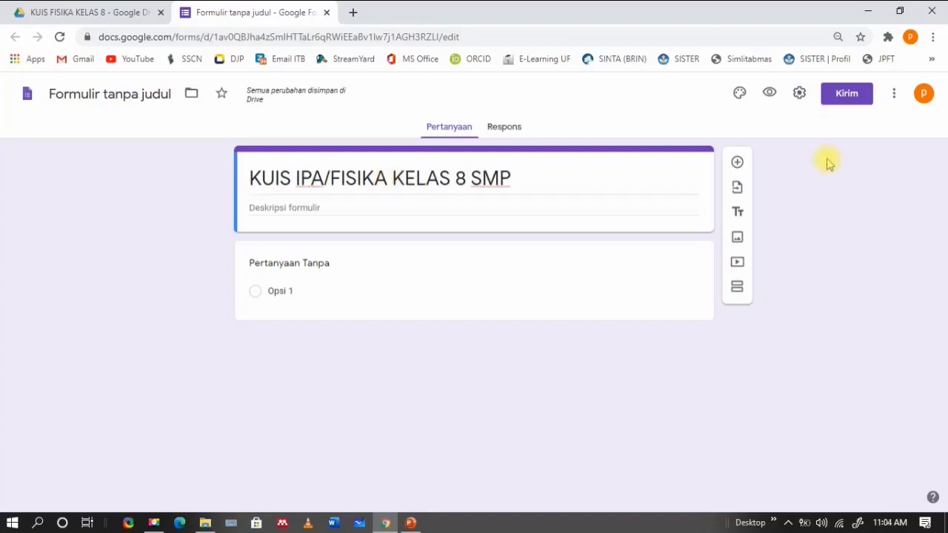
Step: Make the form a quiz in its settings and name the form file "KUIS IPA/FISIKA KELAS 8 SMP" after its title
{"action": "left_click", "coordinate": [800, 94]}
{"action": "left_click", "coordinate": [602, 162]}
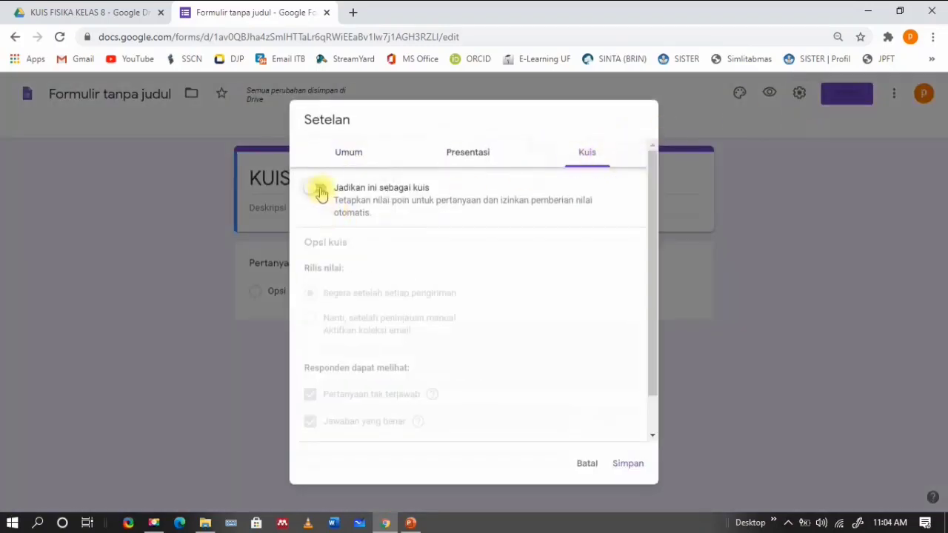
{"action": "left_click", "coordinate": [318, 189]}
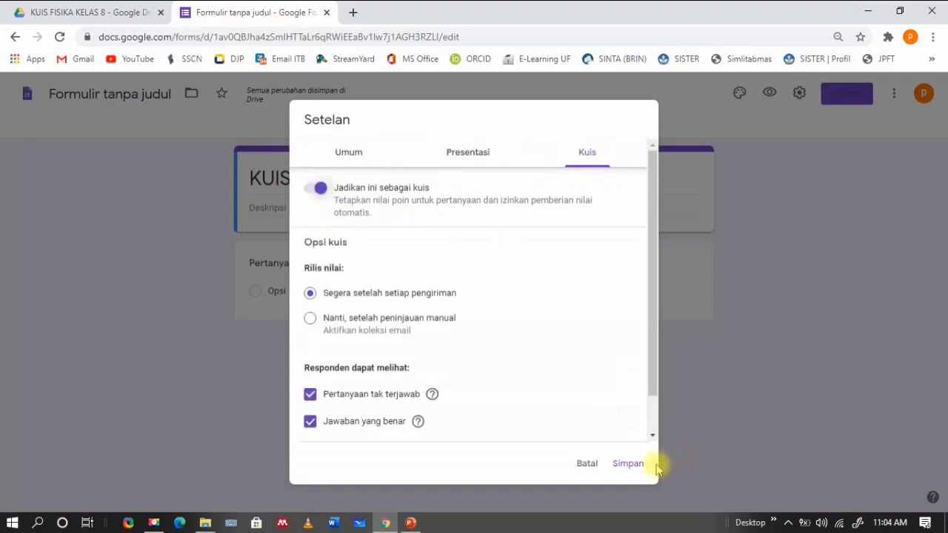
{"action": "left_click", "coordinate": [629, 465]}
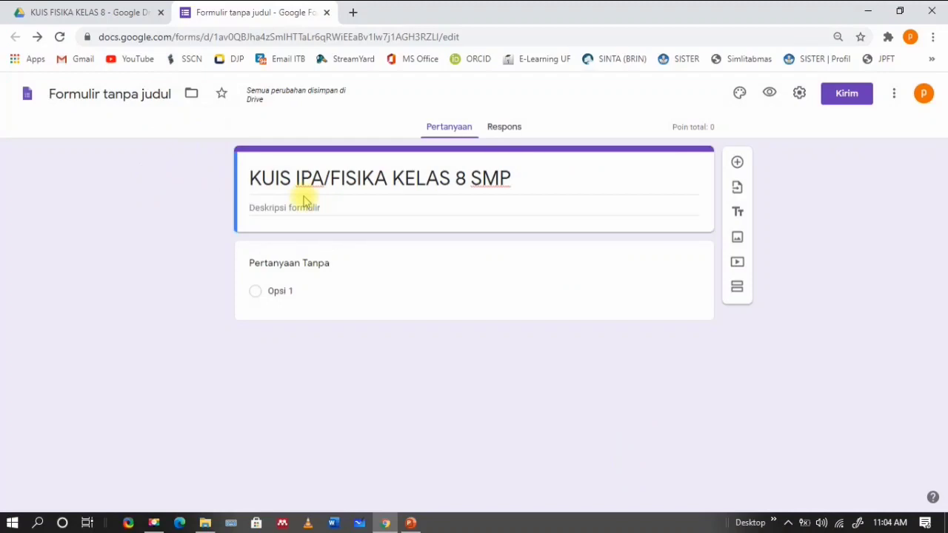
{"action": "left_click", "coordinate": [90, 91]}
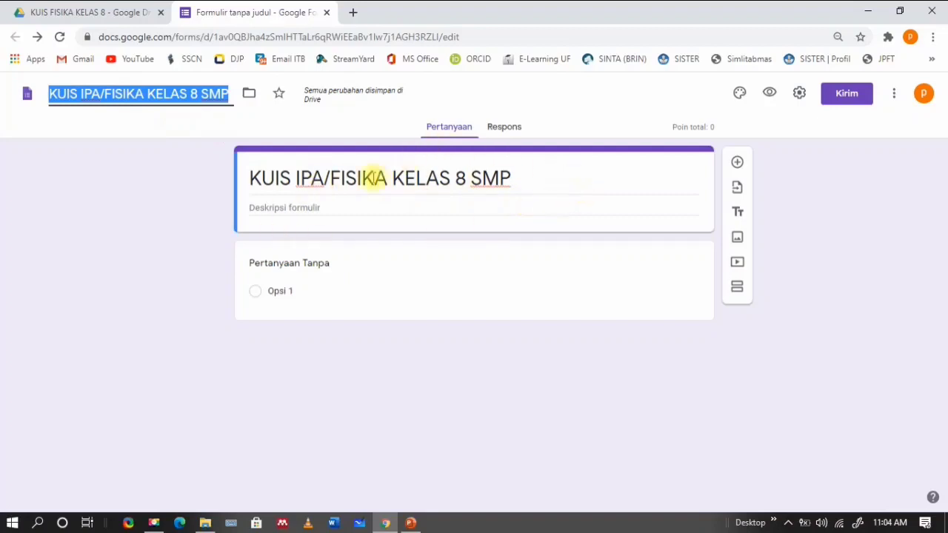
{"action": "left_click", "coordinate": [152, 188]}
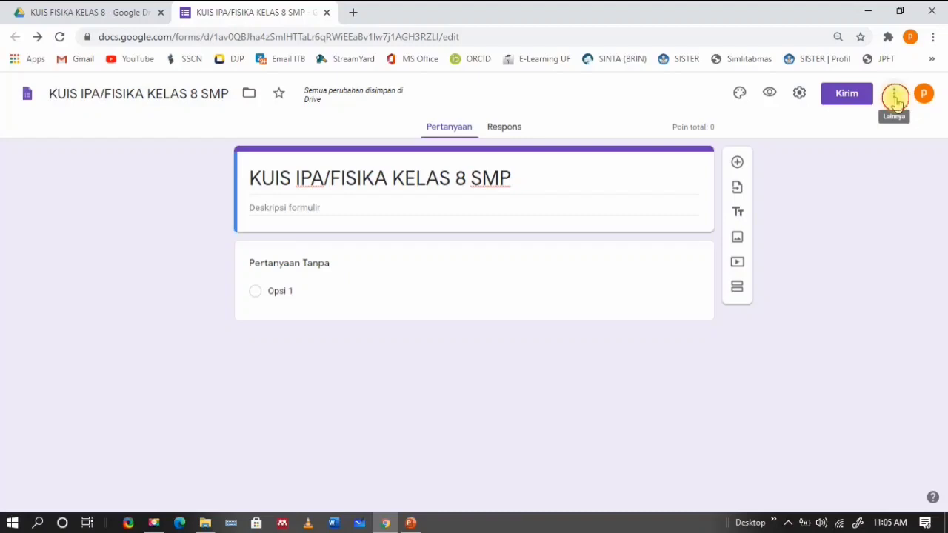
Step: Search the form's add-on marketplace for Form Builder
{"action": "left_click", "coordinate": [895, 96]}
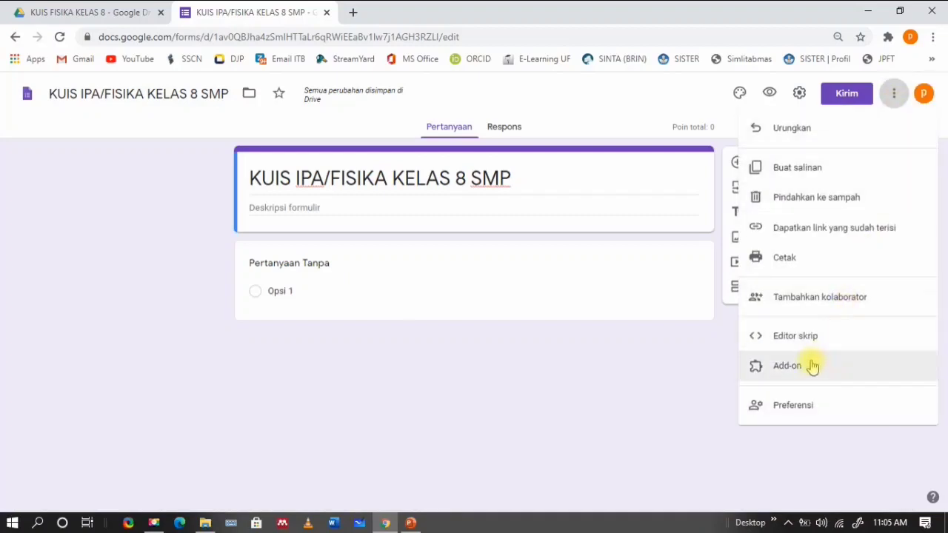
{"action": "left_click", "coordinate": [786, 366]}
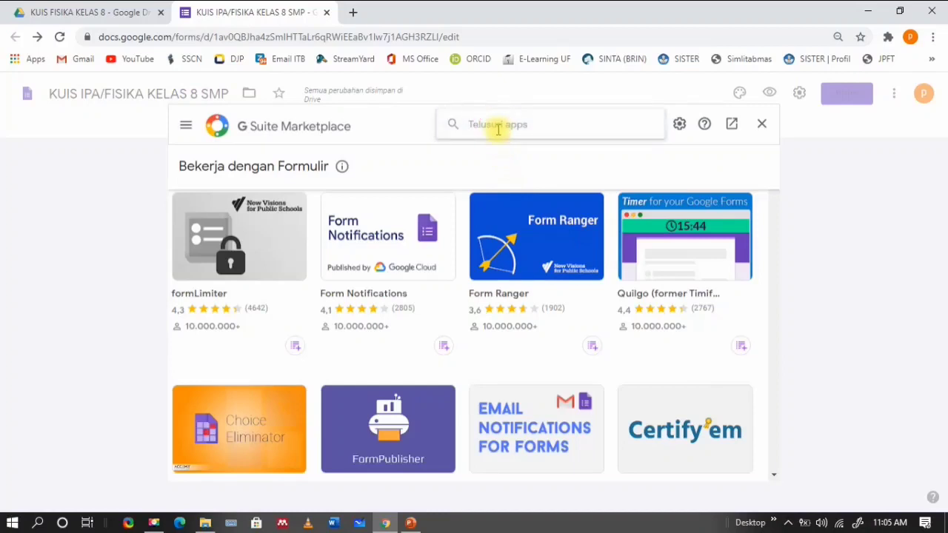
{"action": "left_click", "coordinate": [498, 129]}
{"action": "type", "text": "form bu"}
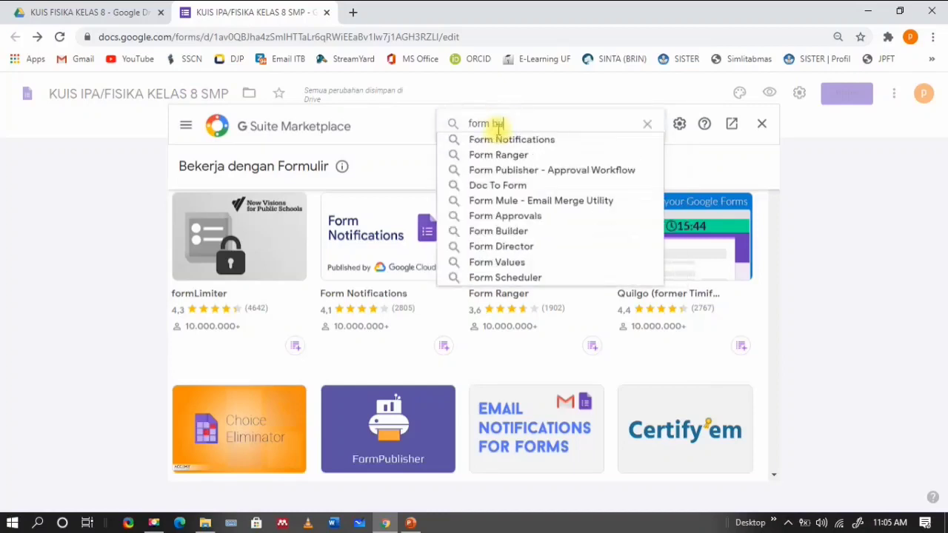
{"action": "key", "text": "Down"}
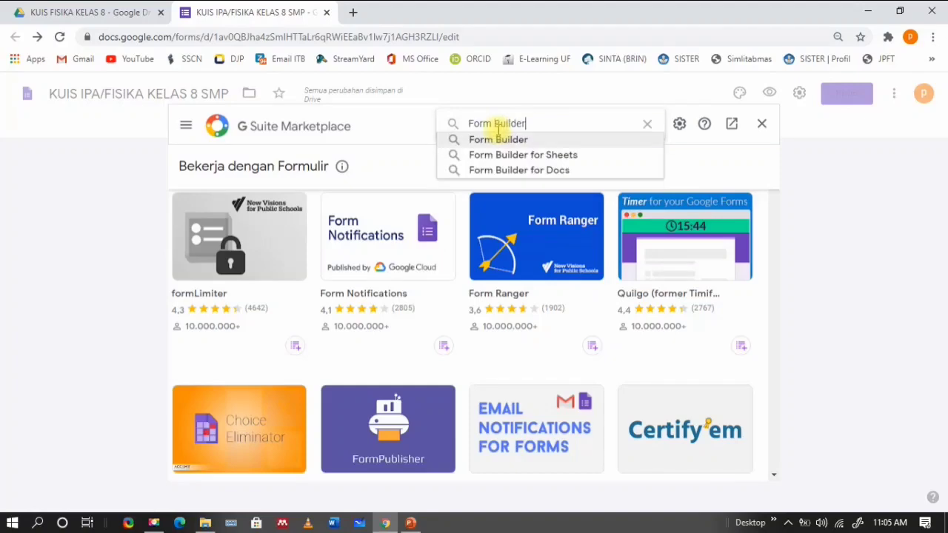
{"action": "left_click", "coordinate": [515, 140]}
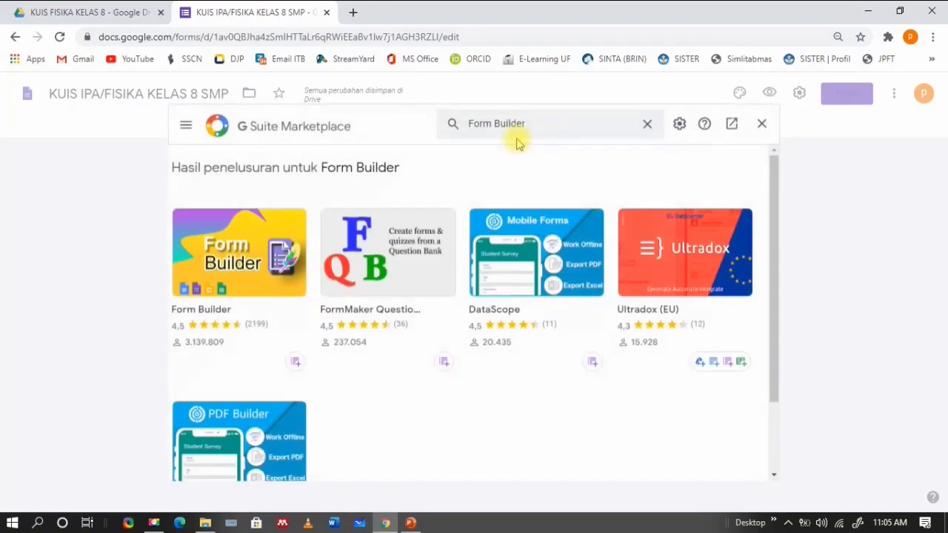
Step: Install the Form Builder add-on by Jivrus Technologies, grant it account access and close the marketplace
{"action": "left_click", "coordinate": [234, 251]}
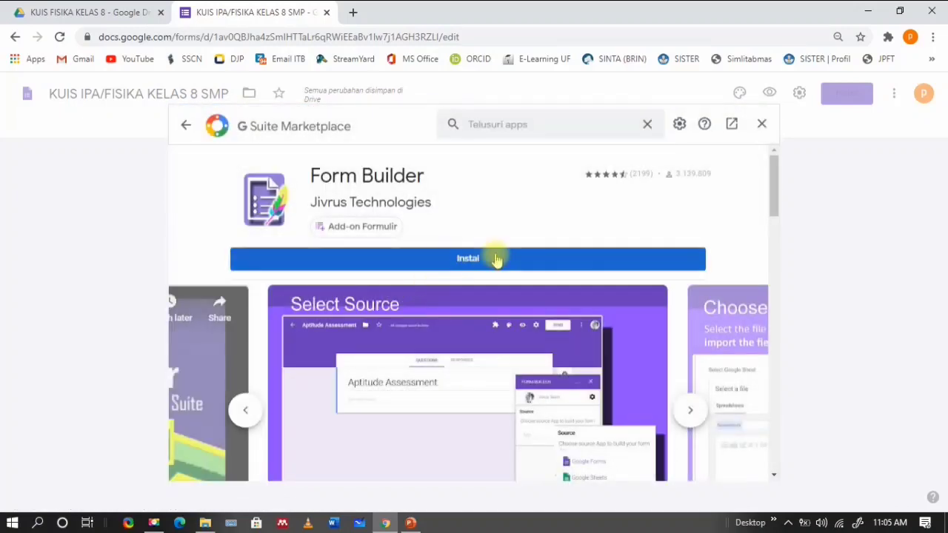
{"action": "left_click", "coordinate": [493, 258]}
{"action": "left_click", "coordinate": [552, 365]}
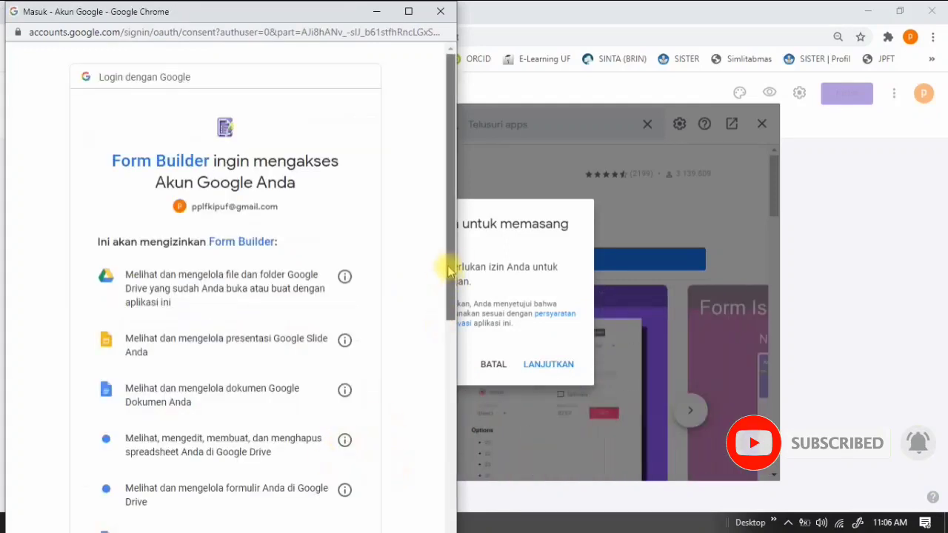
{"action": "left_click_drag", "start_coordinate": [447, 271], "coordinate": [451, 476]}
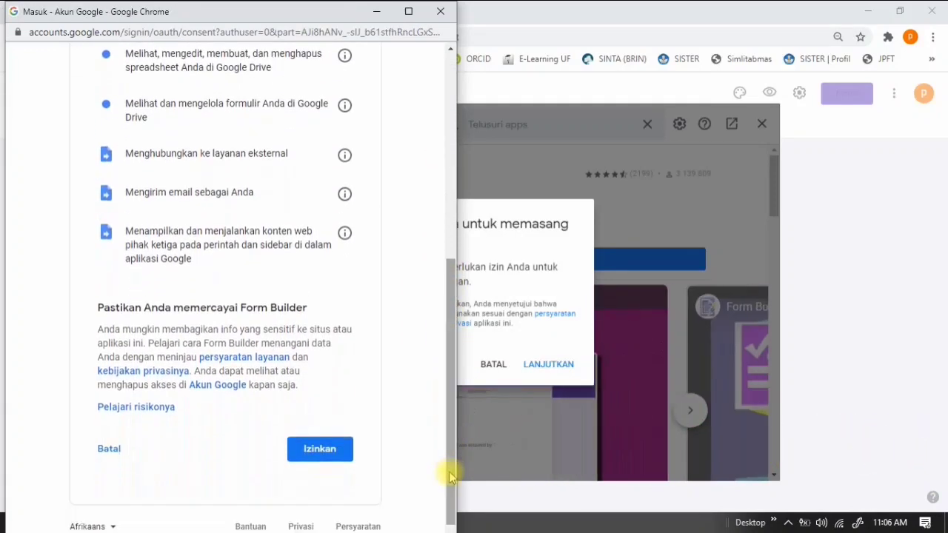
{"action": "left_click", "coordinate": [324, 453]}
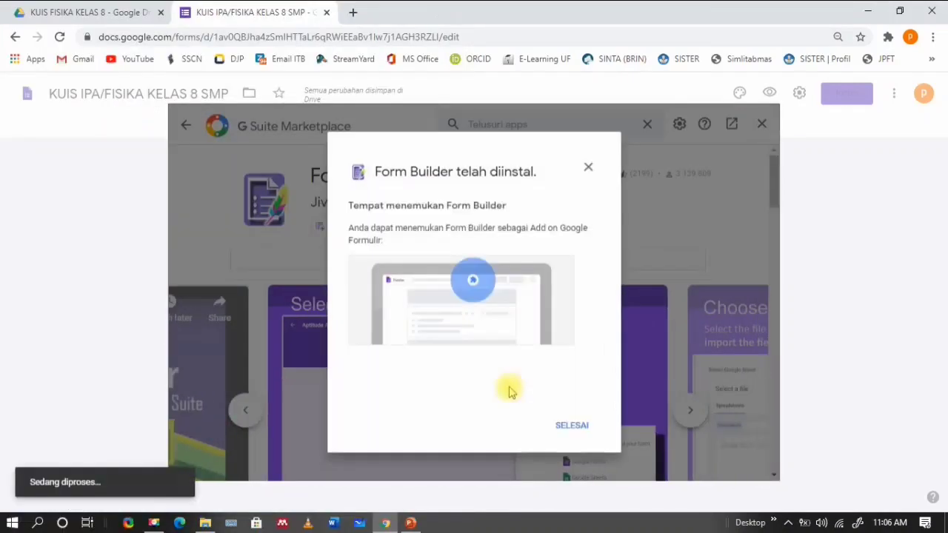
{"action": "left_click", "coordinate": [569, 424]}
{"action": "left_click", "coordinate": [762, 124]}
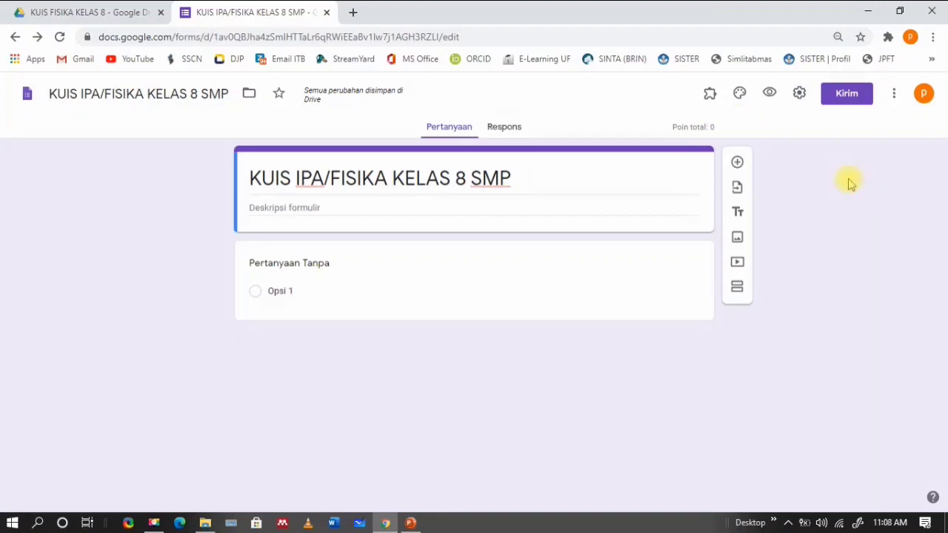
Step: Start the installed Form Builder add-on in the quiz form
{"action": "left_click", "coordinate": [710, 98]}
{"action": "left_click", "coordinate": [741, 138]}
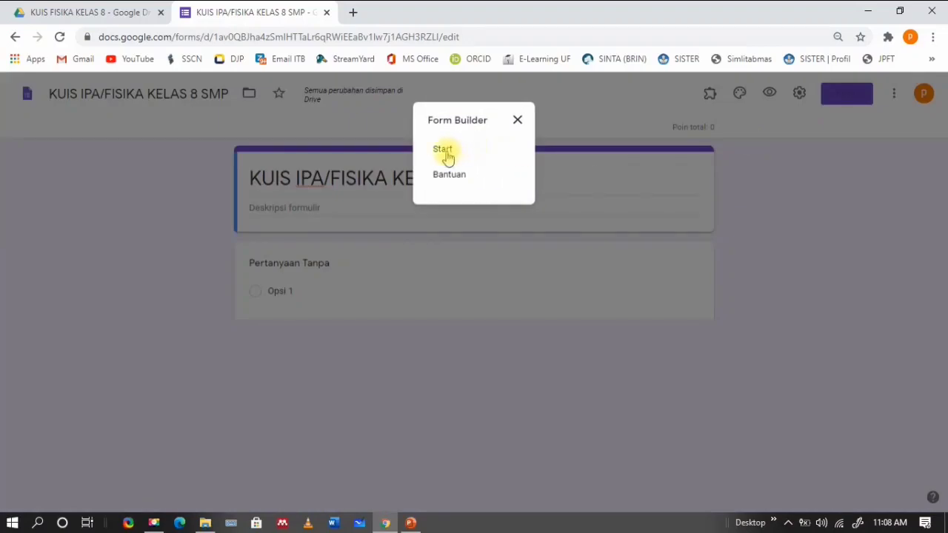
{"action": "left_click", "coordinate": [444, 151]}
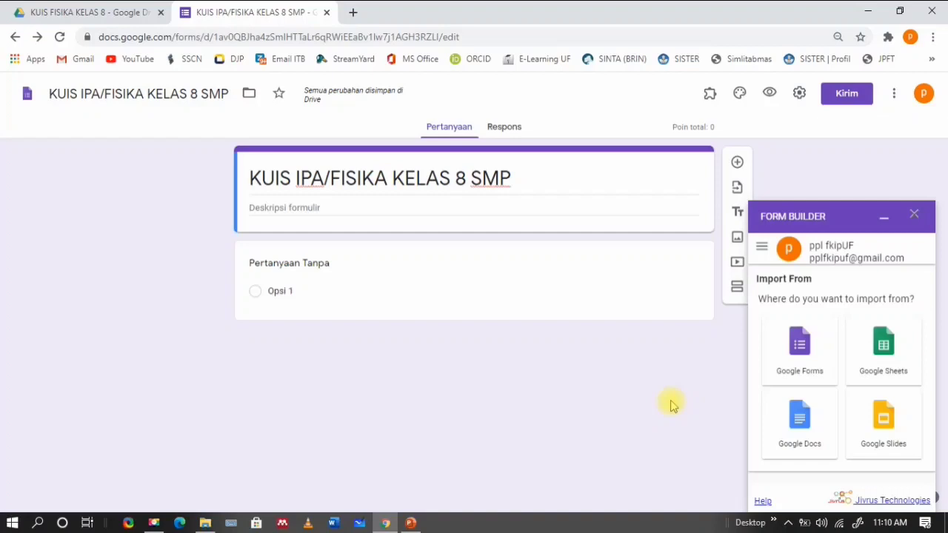
Step: Switch to File Explorer and open MASTER Gaya Kelas 8 SMP.docx from the SOAL FISIKA KELAS 8 SMP folder in Downloads
{"action": "left_click", "coordinate": [207, 524]}
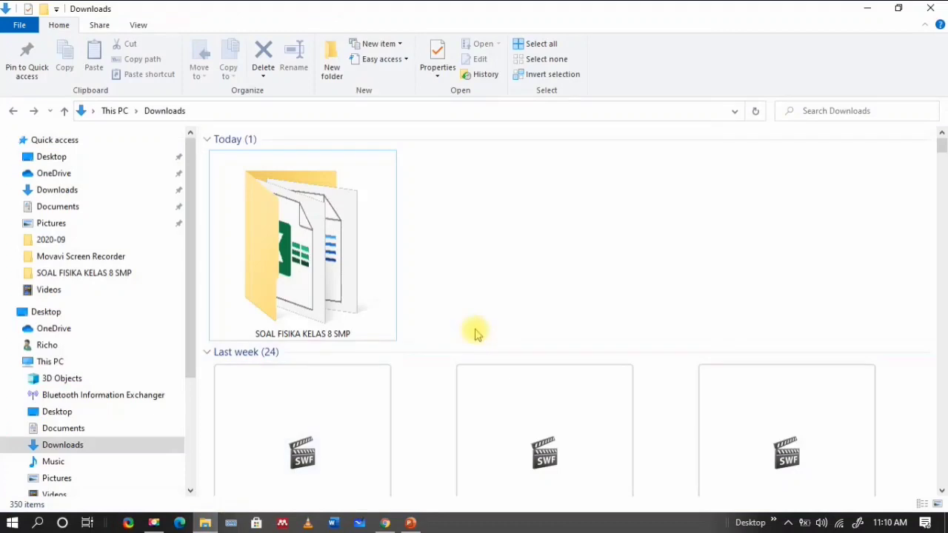
{"action": "double_click", "coordinate": [320, 242]}
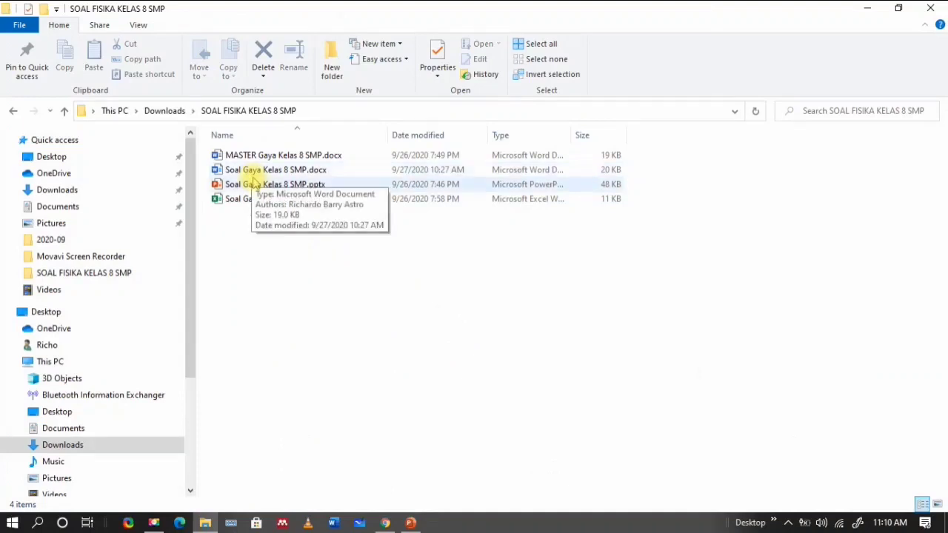
{"action": "left_click", "coordinate": [287, 156]}
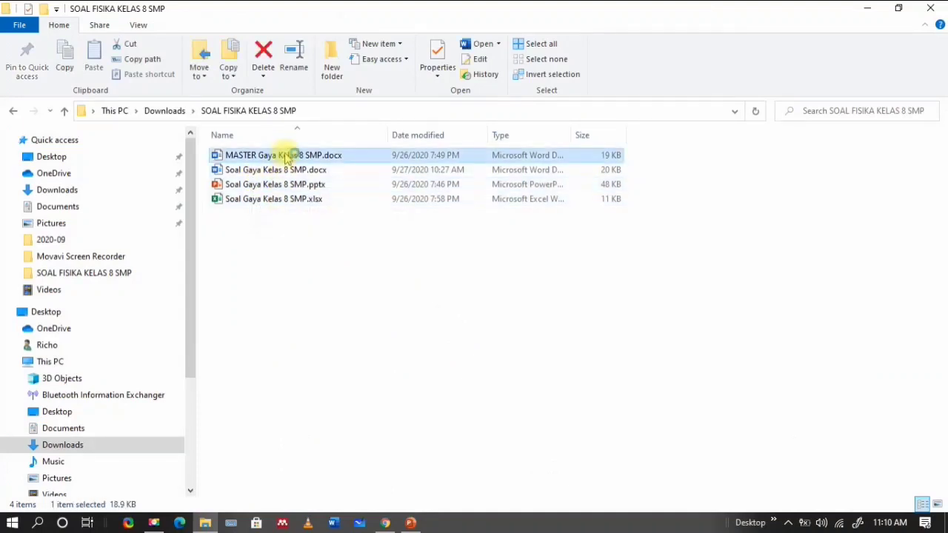
{"action": "left_click", "coordinate": [276, 238]}
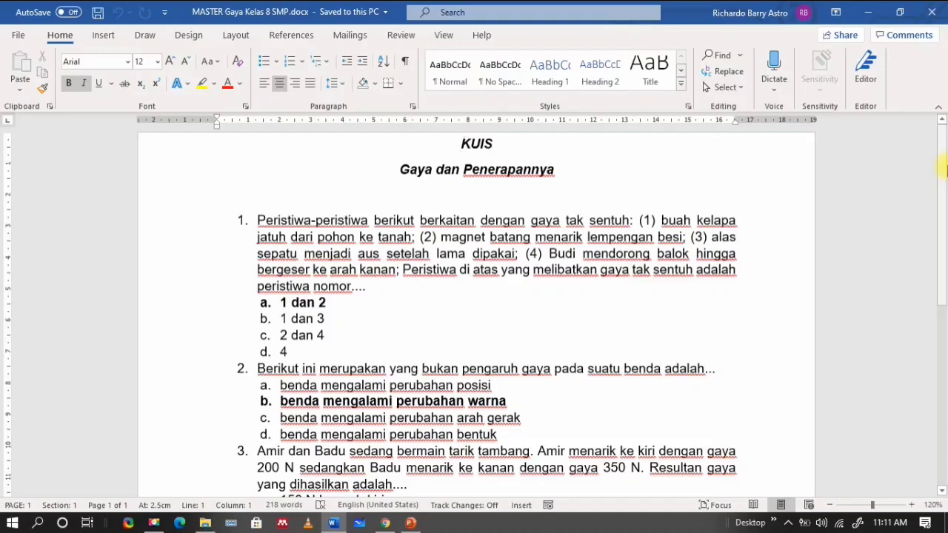
Step: Remove the automatic numbering from all five quiz questions, leaving their lettered answer options in place
{"action": "left_click", "coordinate": [255, 222]}
{"action": "key", "text": "BackSpace"}
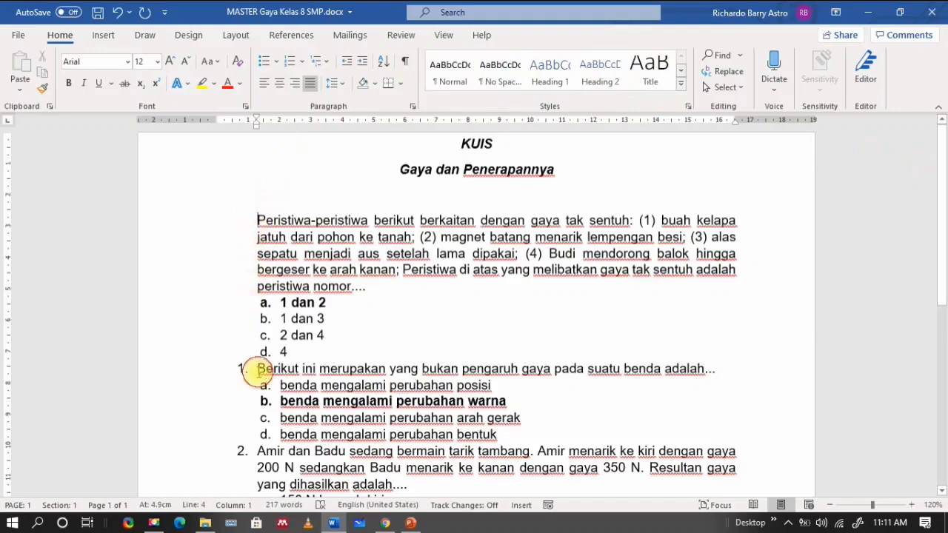
{"action": "left_click", "coordinate": [257, 370]}
{"action": "key", "text": "BackSpace"}
{"action": "left_click", "coordinate": [257, 452]}
{"action": "key", "text": "BackSpace"}
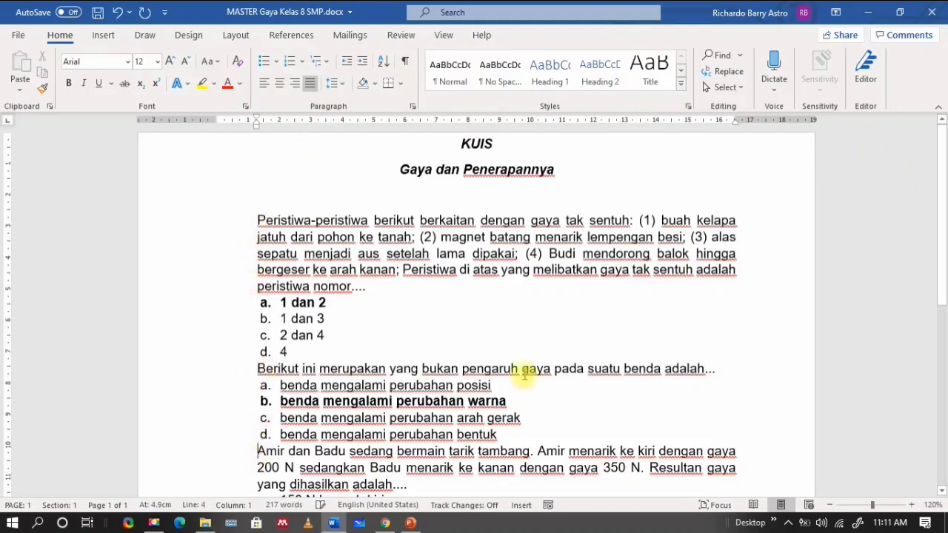
{"action": "scroll", "coordinate": [595, 416], "scroll_direction": "down", "scroll_amount": 5}
{"action": "left_click", "coordinate": [257, 264]}
{"action": "key", "text": "BackSpace"}
{"action": "left_click", "coordinate": [257, 394]}
{"action": "key", "text": "BackSpace"}
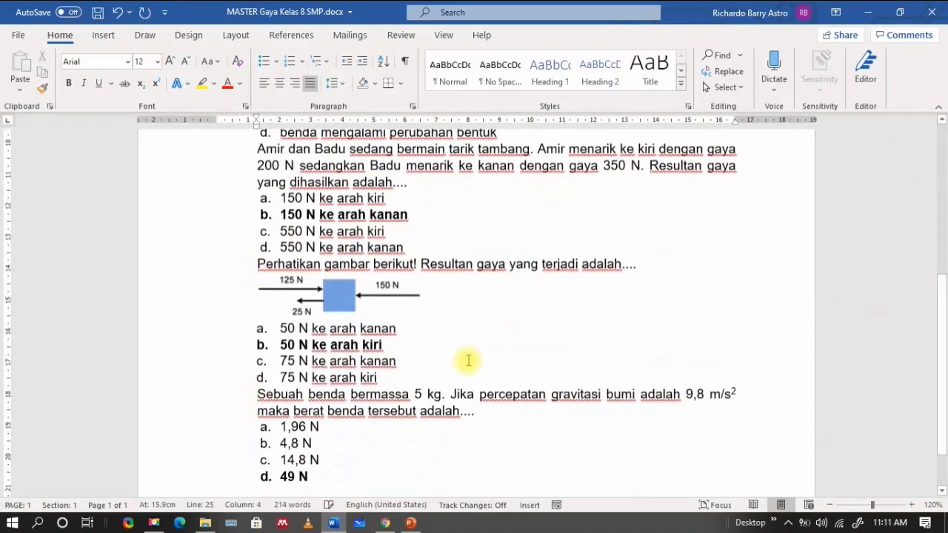
Step: Delete the force diagram picture below the question "Perhatikan gambar berikut! Resultan gaya yang terjadi adalah...."
{"action": "left_click_drag", "start_coordinate": [940, 331], "coordinate": [942, 198]}
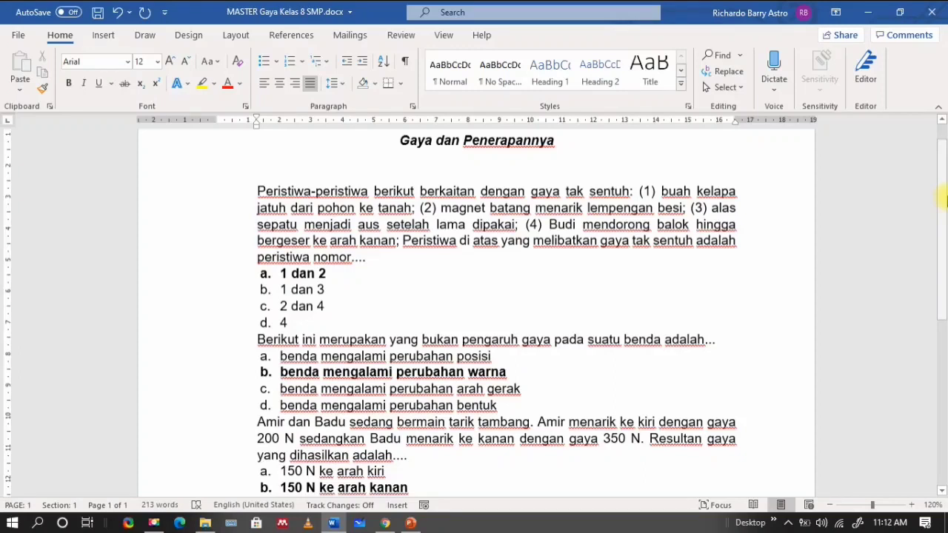
{"action": "left_click_drag", "start_coordinate": [944, 199], "coordinate": [944, 290]}
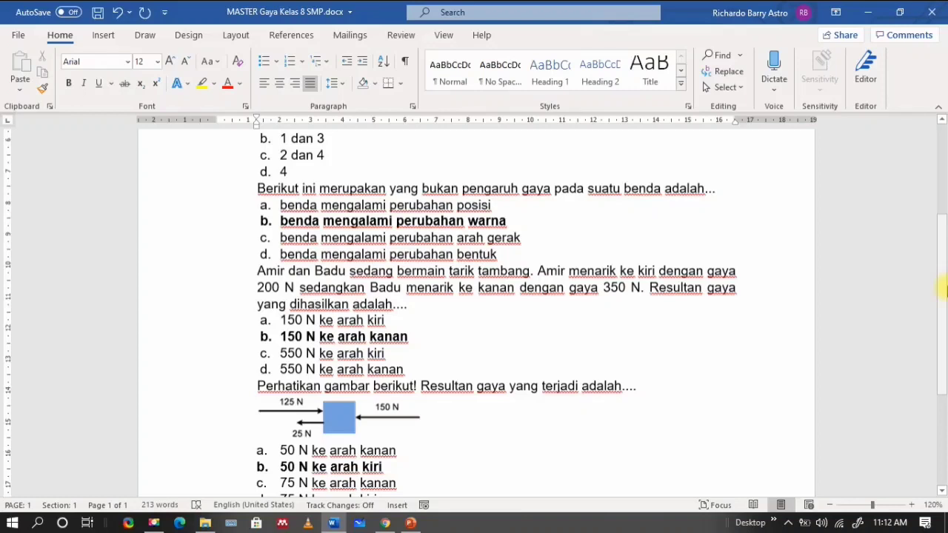
{"action": "left_click_drag", "start_coordinate": [943, 290], "coordinate": [941, 348]}
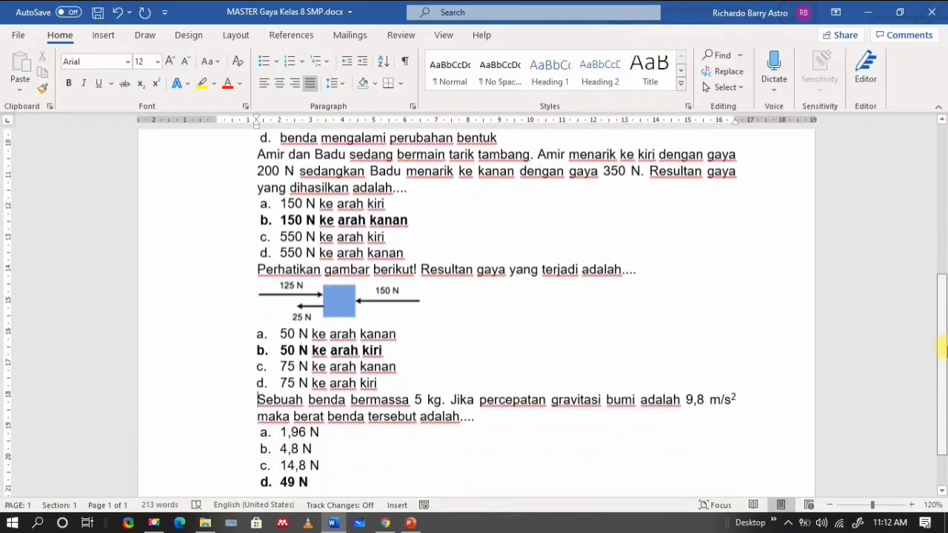
{"action": "left_click", "coordinate": [365, 295]}
{"action": "key", "text": "Delete"}
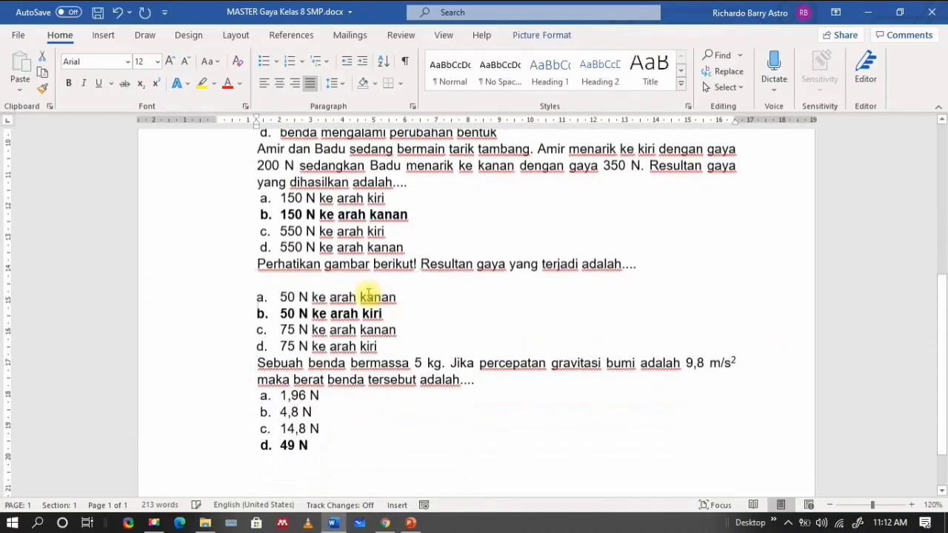
Step: Delete the empty line left below the question "Perhatikan gambar berikut! Resultan gaya yang terjadi adalah...."
{"action": "key", "text": "BackSpace"}
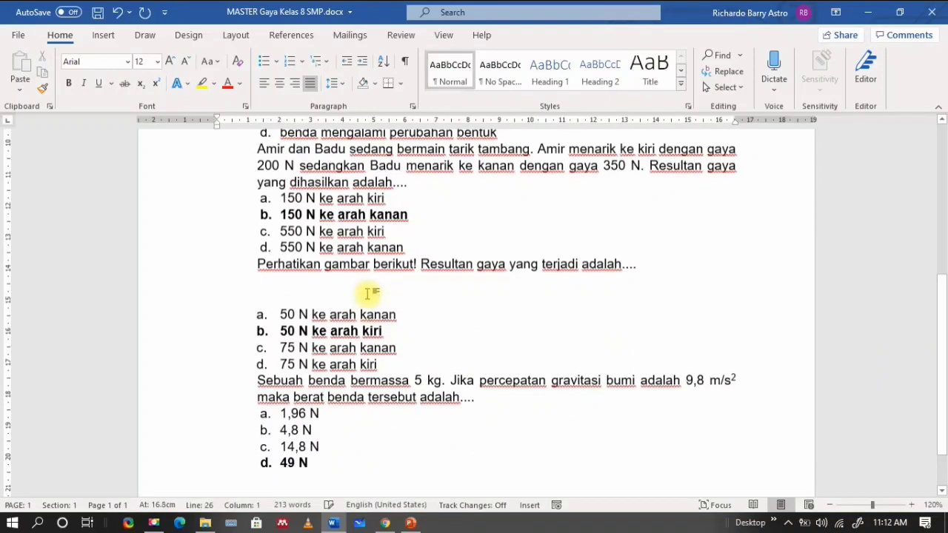
{"action": "key", "text": "BackSpace"}
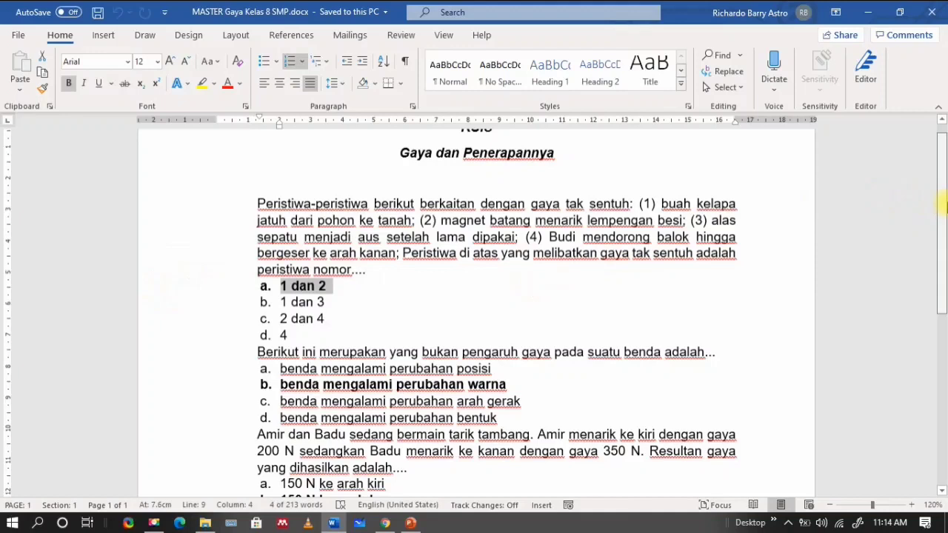
Step: Remove the bold formatting from the answer options throughout the question document, save it and close it
{"action": "left_click_drag", "start_coordinate": [942, 206], "coordinate": [942, 231]}
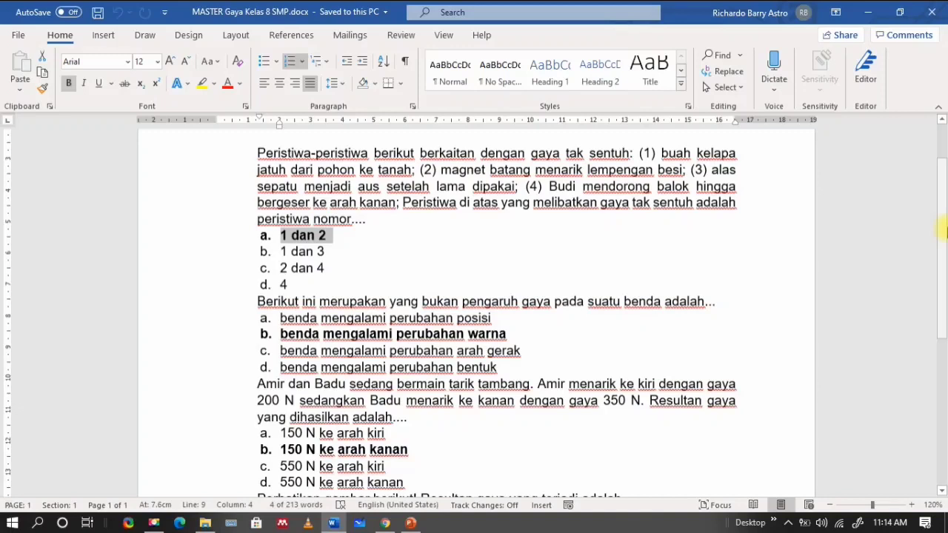
{"action": "key", "text": "ctrl+z"}
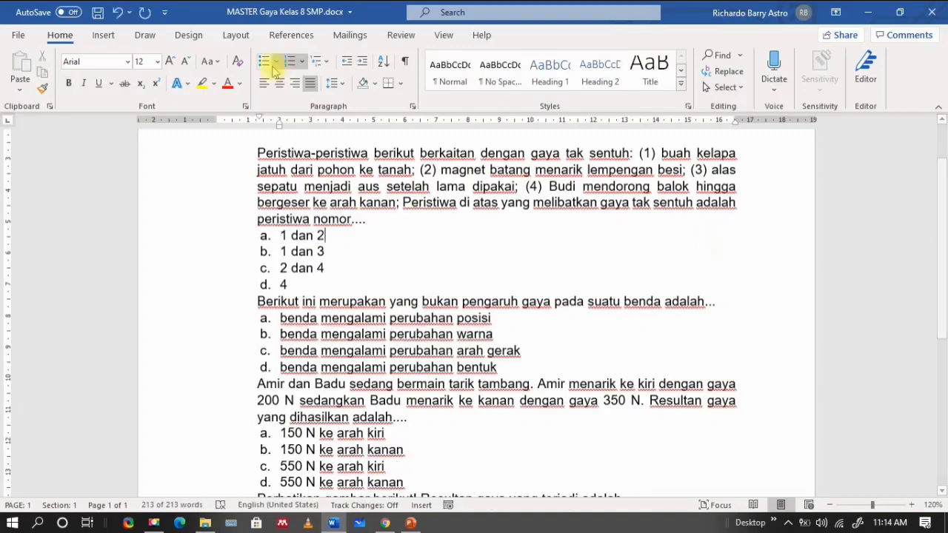
{"action": "left_click", "coordinate": [99, 13]}
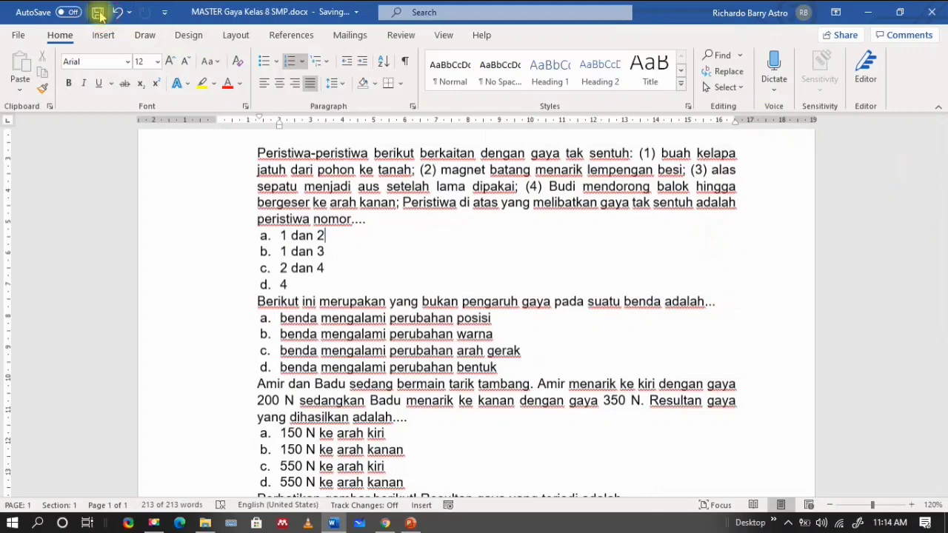
{"action": "left_click", "coordinate": [934, 16]}
Step: Open Soal Gaya Kelas 8 SMP.xlsx and examine how the questions, correct answers, wrong options and scores are laid out in columns
{"action": "double_click", "coordinate": [400, 199]}
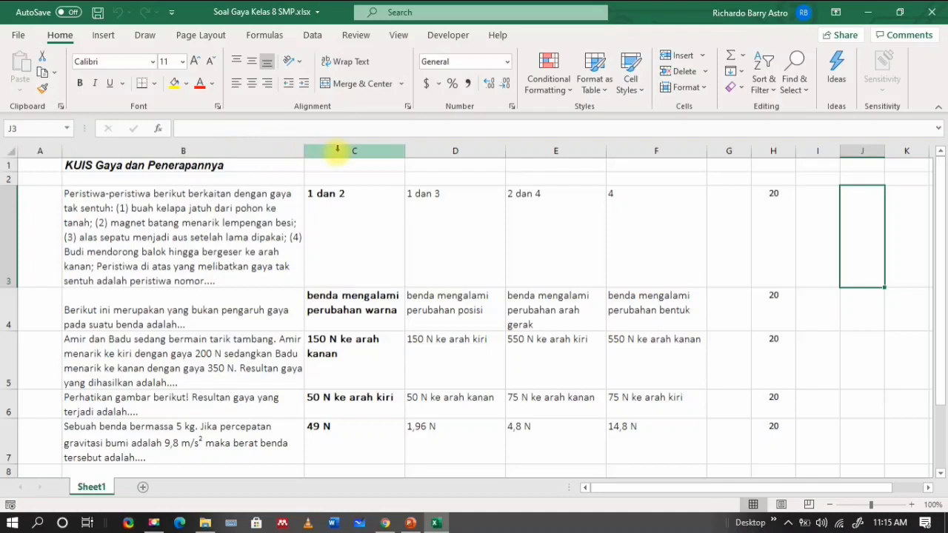
{"action": "left_click_drag", "start_coordinate": [337, 149], "coordinate": [680, 150]}
{"action": "left_click", "coordinate": [216, 210]}
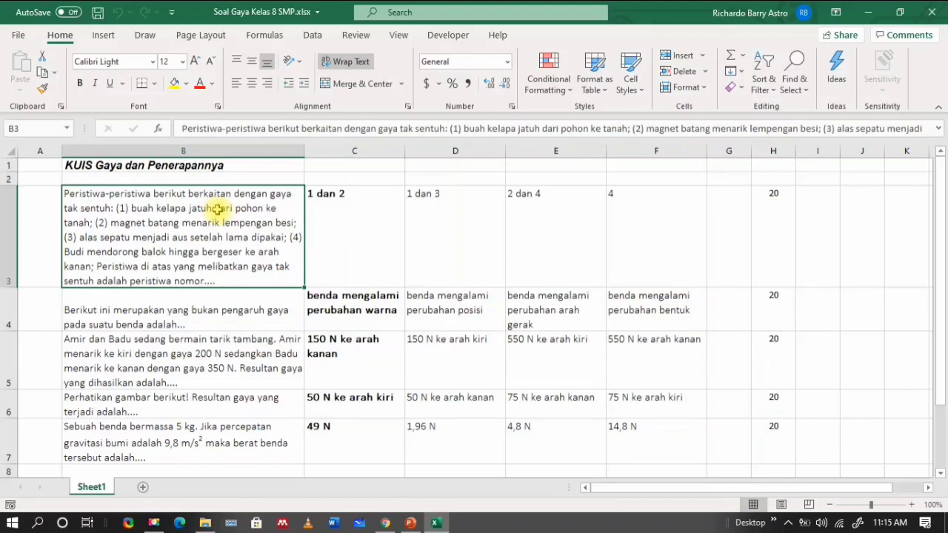
{"action": "key", "text": "Right"}
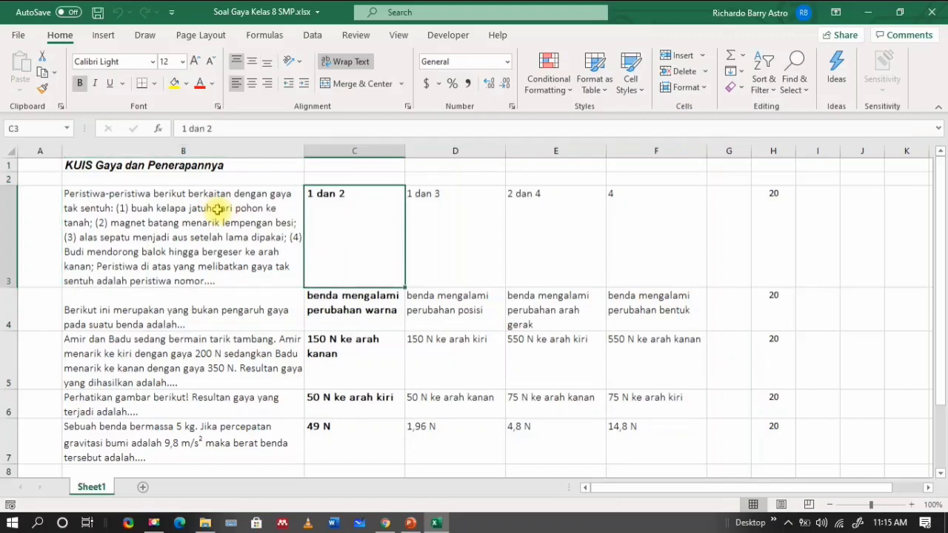
{"action": "key", "text": "Right"}
{"action": "key", "text": "Right"}
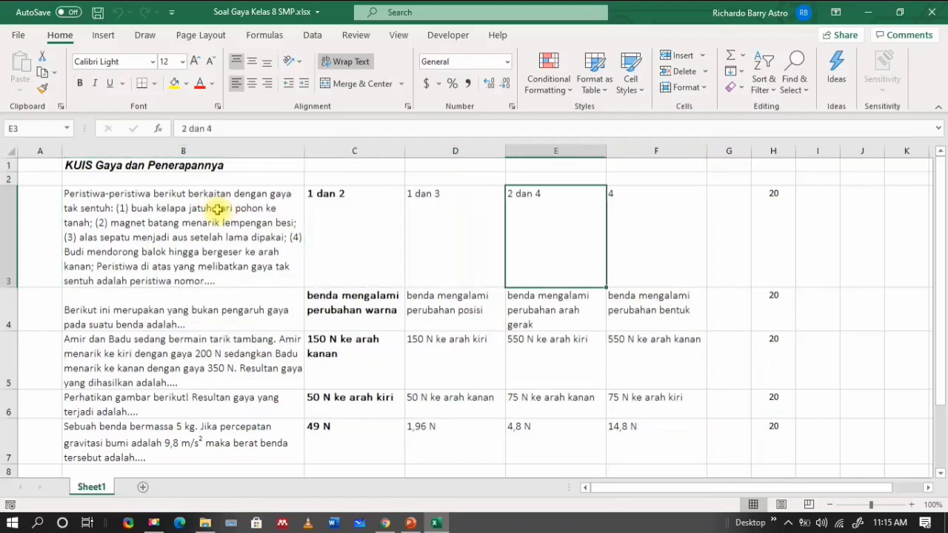
{"action": "key", "text": "Right"}
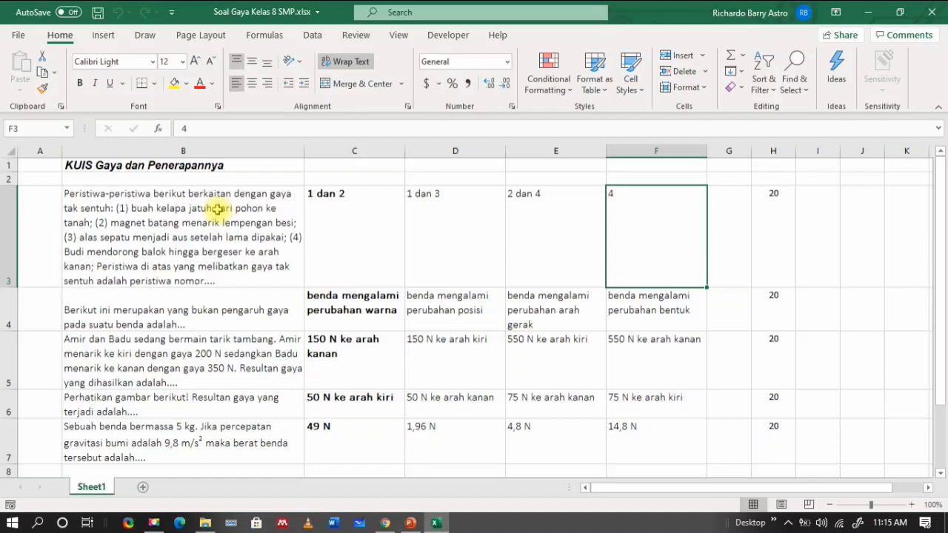
{"action": "left_click", "coordinate": [363, 218]}
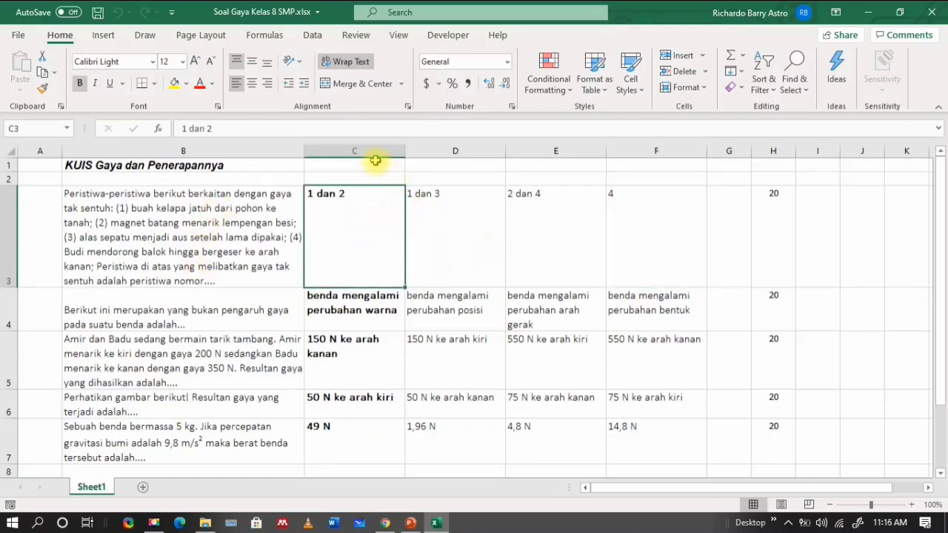
{"action": "left_click", "coordinate": [475, 271]}
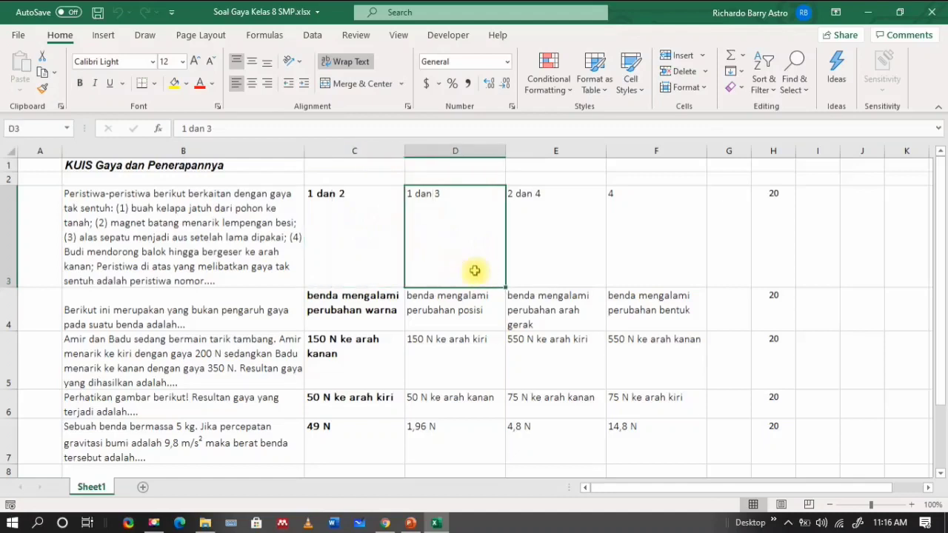
{"action": "left_click", "coordinate": [571, 261]}
{"action": "left_click", "coordinate": [651, 248]}
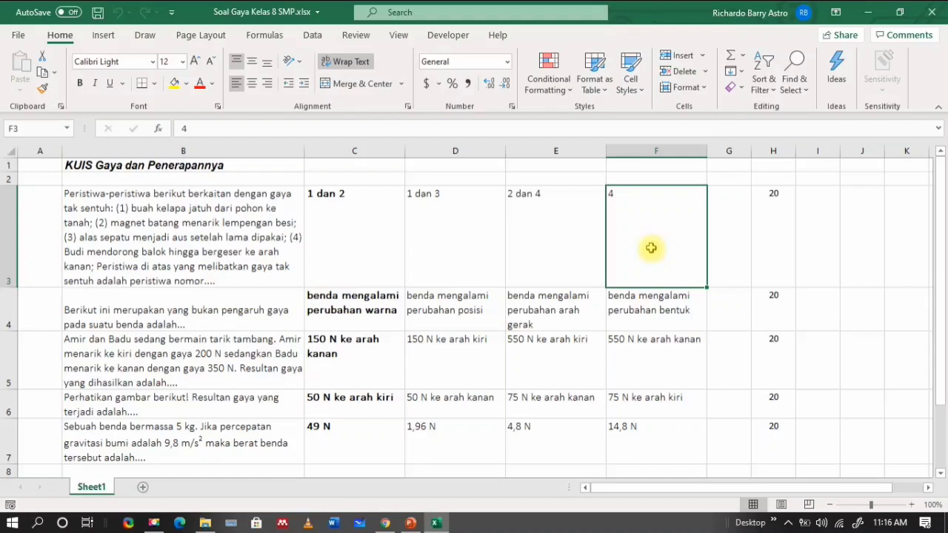
{"action": "left_click", "coordinate": [576, 252]}
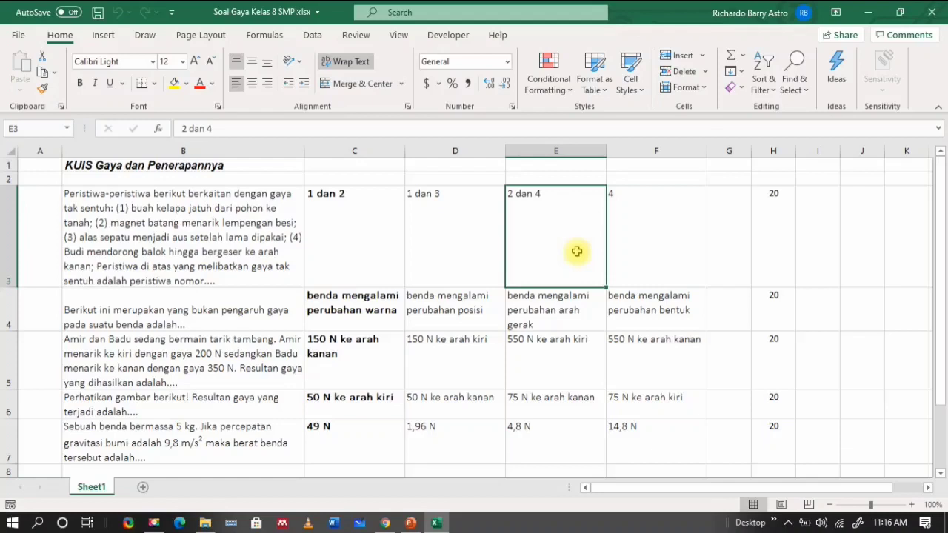
{"action": "left_click", "coordinate": [768, 264]}
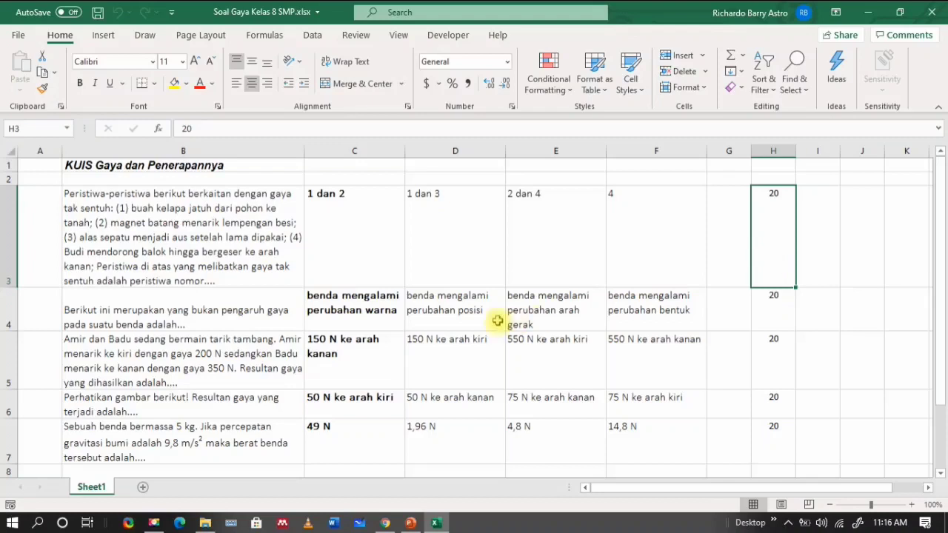
Step: Save the Soal Gaya Kelas 8 SMP.xlsx workbook and close it
{"action": "left_click", "coordinate": [97, 12]}
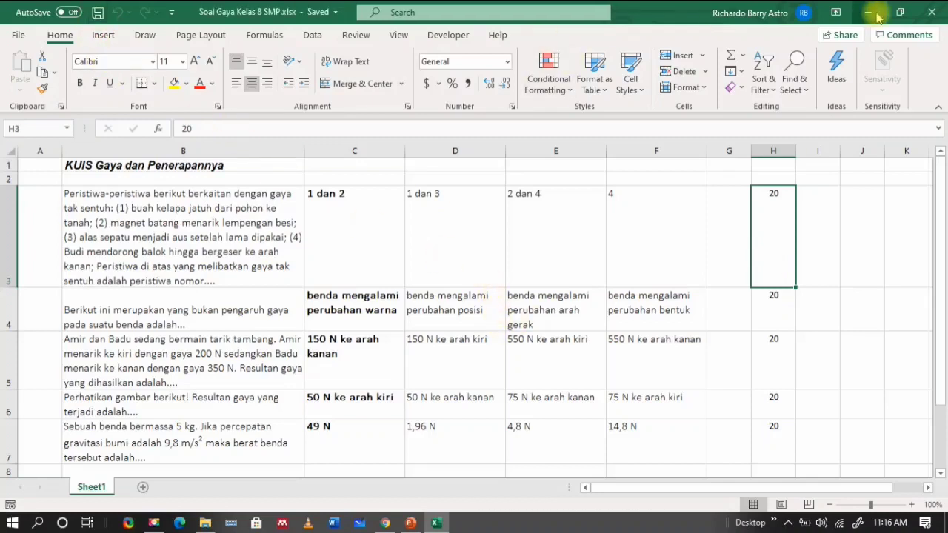
{"action": "left_click", "coordinate": [931, 11]}
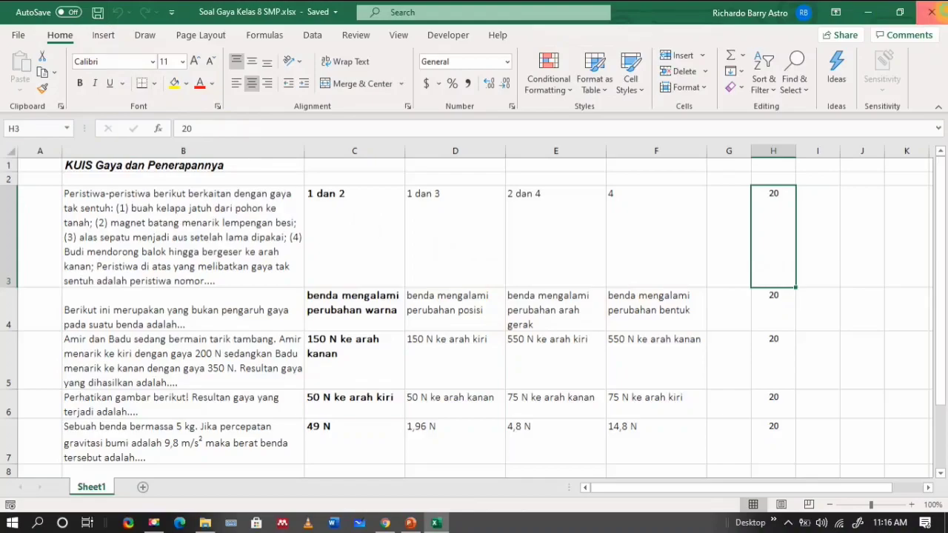
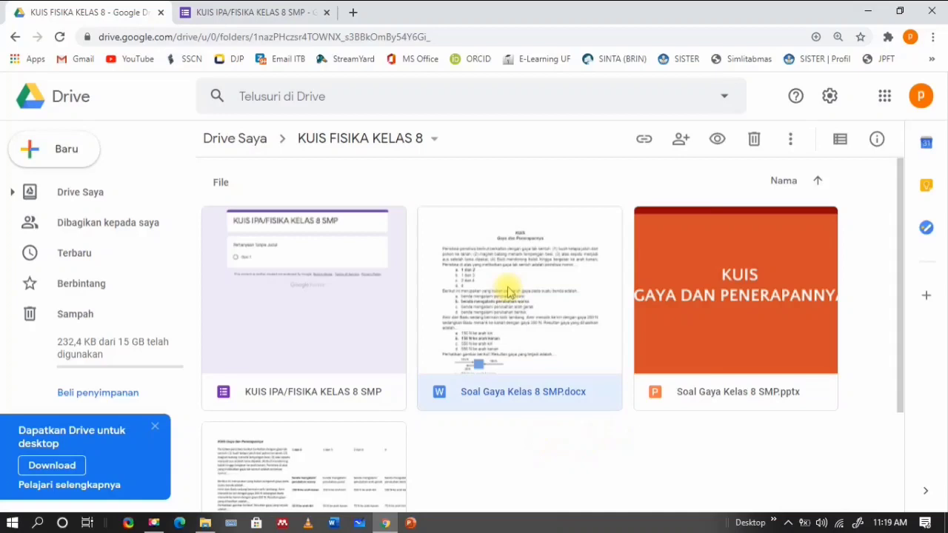
Step: In the KUIS FISIKA KELAS 8 folder on Google Drive, open Soal Gaya Kelas 8 SMP.docx with Google Docs
{"action": "left_click", "coordinate": [707, 296]}
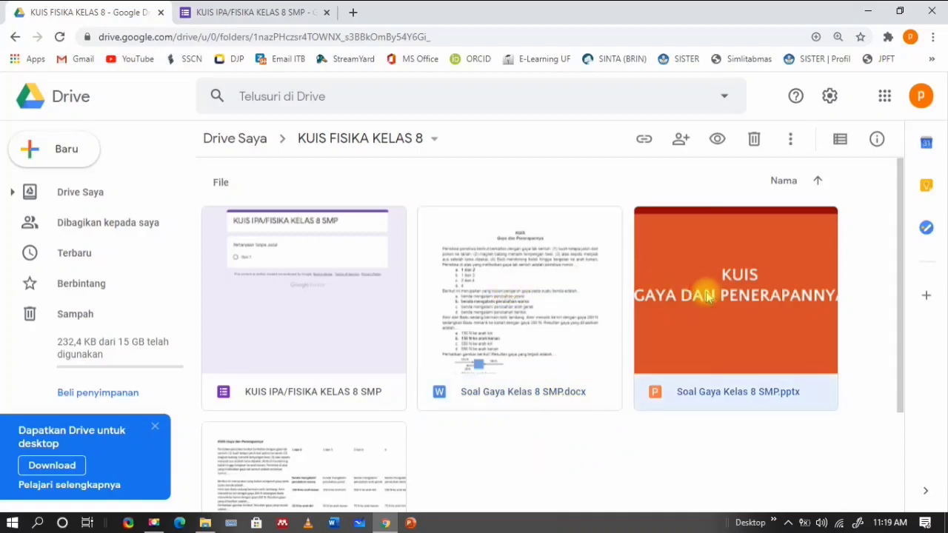
{"action": "left_click", "coordinate": [297, 455]}
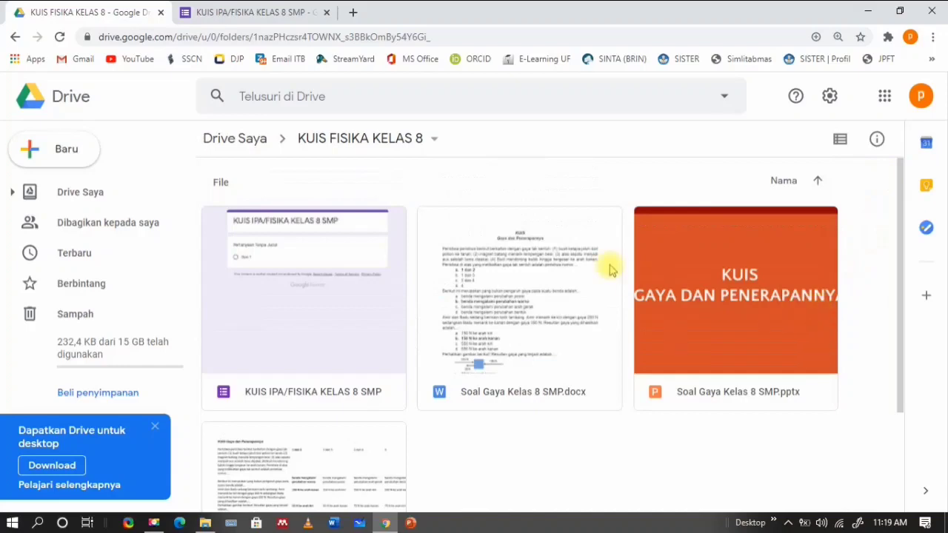
{"action": "left_click", "coordinate": [511, 282]}
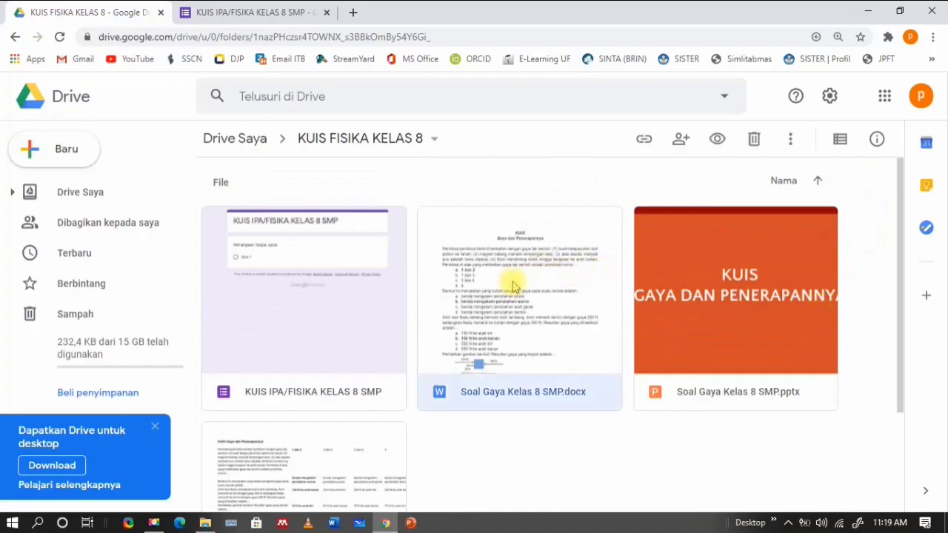
{"action": "double_click", "coordinate": [513, 286]}
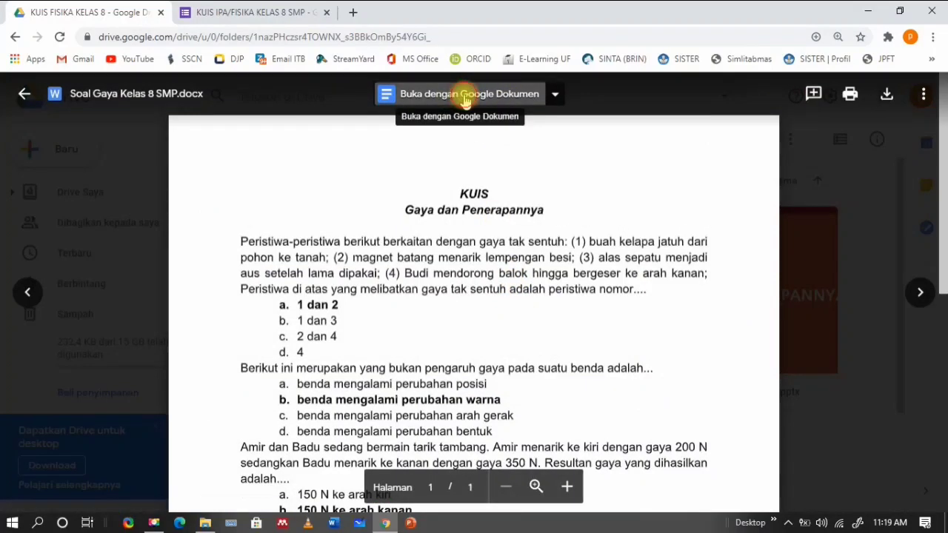
{"action": "left_click", "coordinate": [466, 96]}
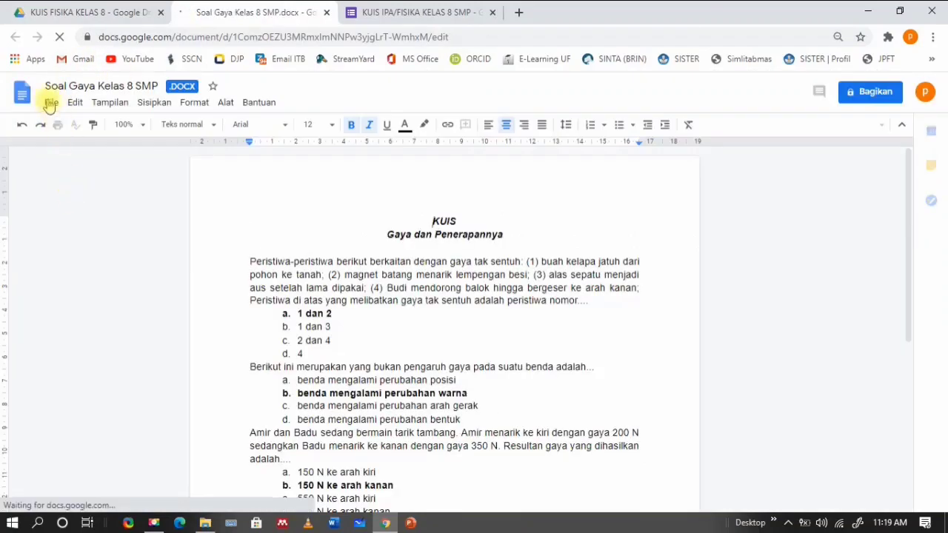
Step: Save the question document as a Google Docs file, then close both document tabs and the file preview in Drive
{"action": "left_click", "coordinate": [48, 103]}
{"action": "left_click", "coordinate": [111, 218]}
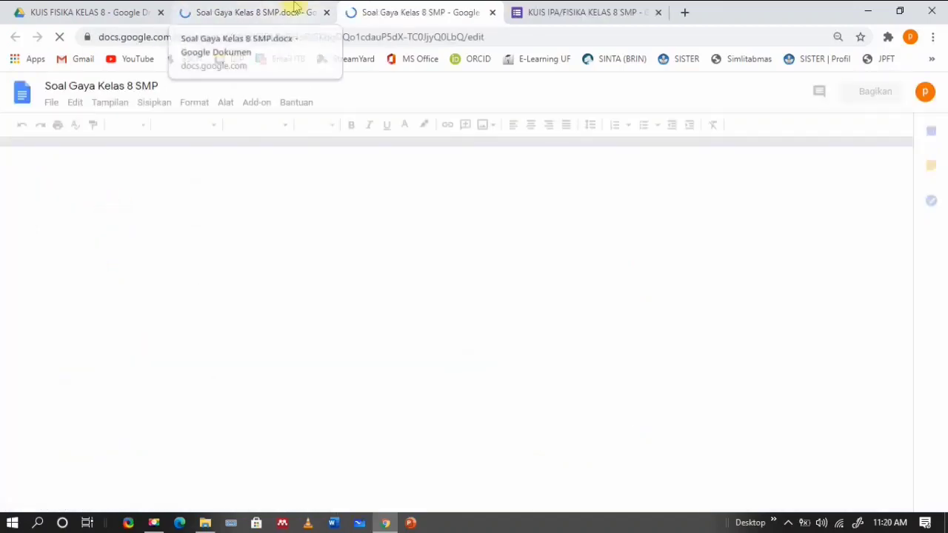
{"action": "left_click", "coordinate": [293, 12]}
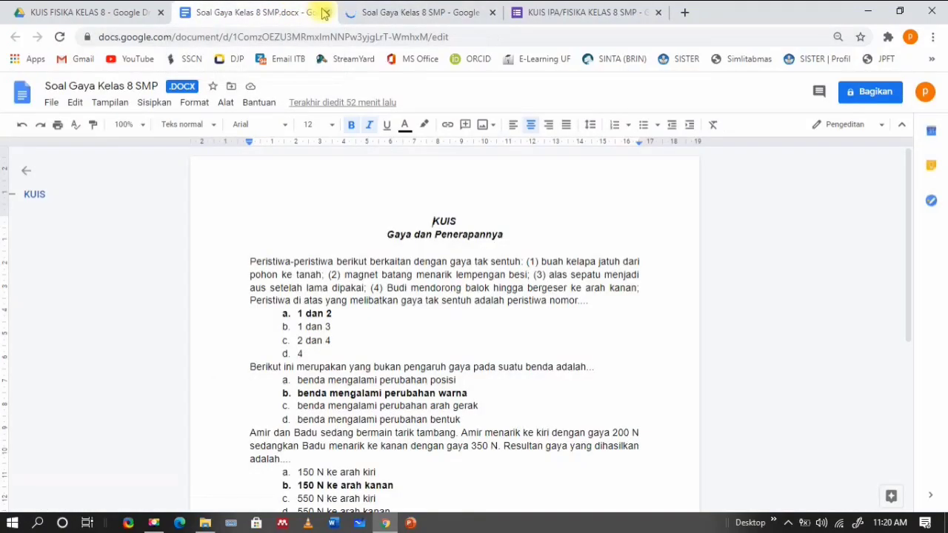
{"action": "left_click", "coordinate": [325, 13]}
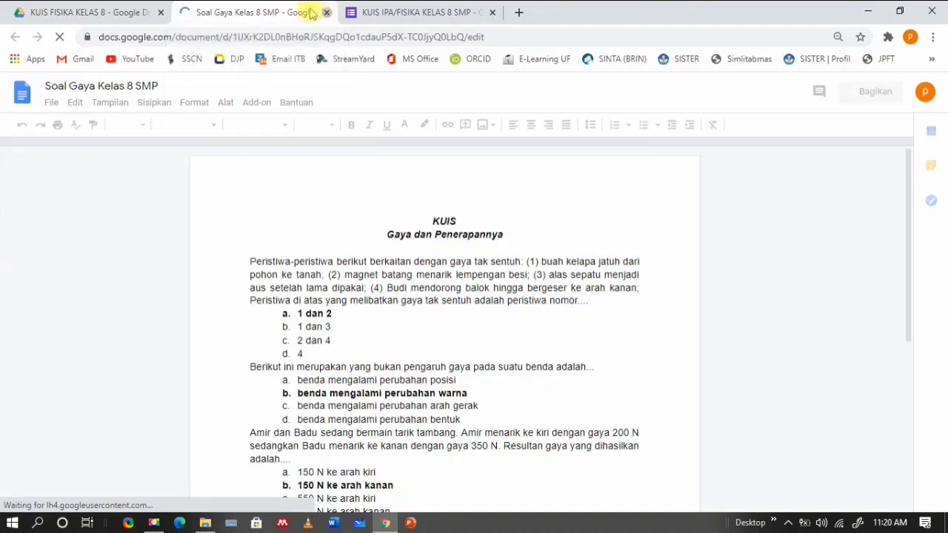
{"action": "left_click", "coordinate": [326, 13]}
{"action": "left_click", "coordinate": [131, 10]}
{"action": "left_click", "coordinate": [766, 141]}
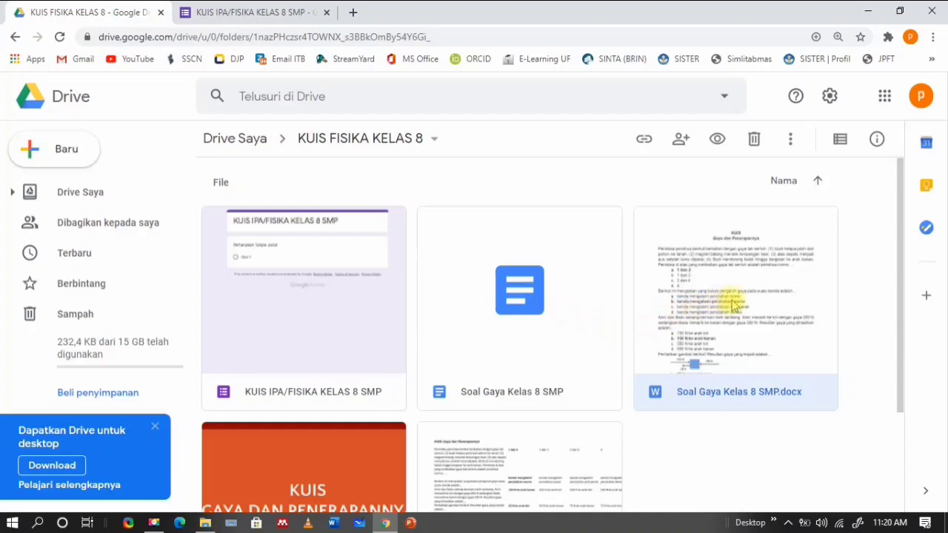
Step: Open Soal Gaya Kelas 8 SMP.pptx from the Drive folder with Google Slides
{"action": "left_click", "coordinate": [489, 305]}
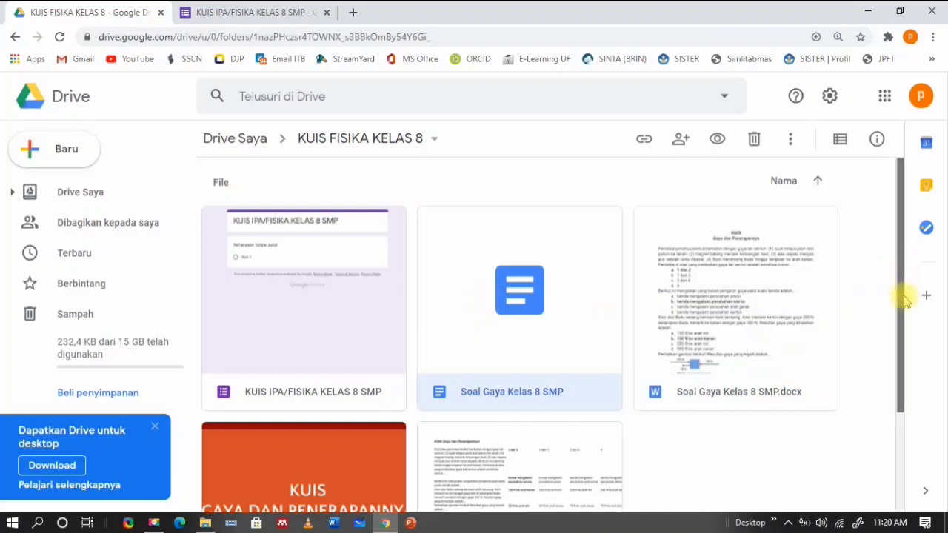
{"action": "left_click_drag", "start_coordinate": [903, 291], "coordinate": [905, 382]}
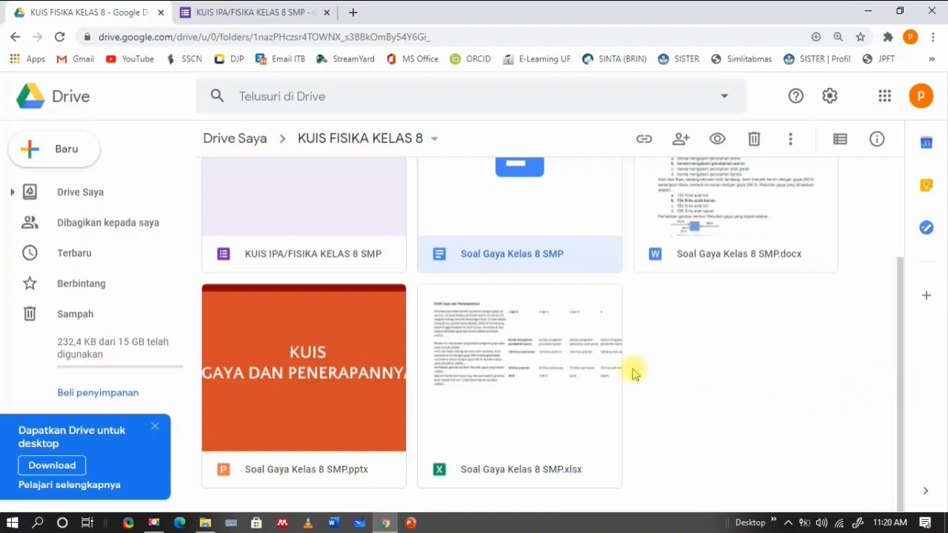
{"action": "double_click", "coordinate": [353, 357]}
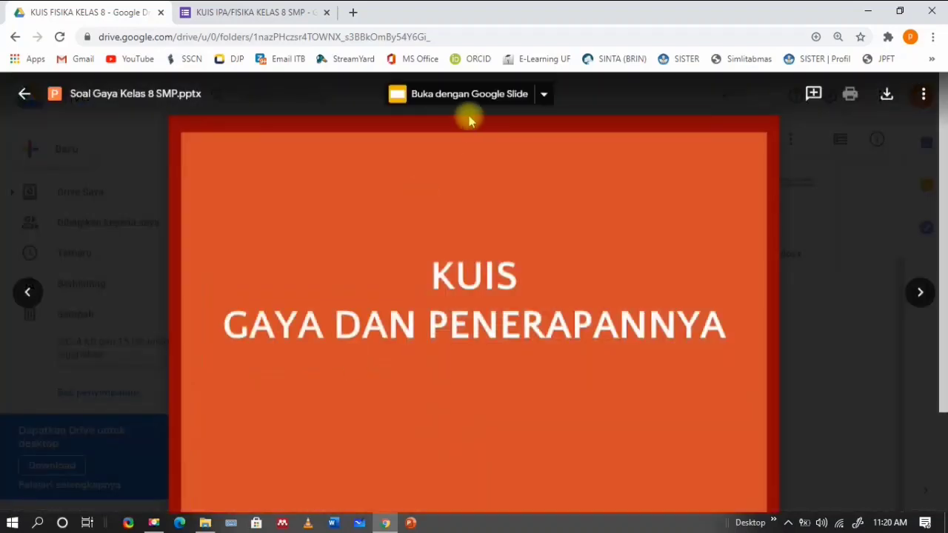
{"action": "left_click", "coordinate": [468, 94]}
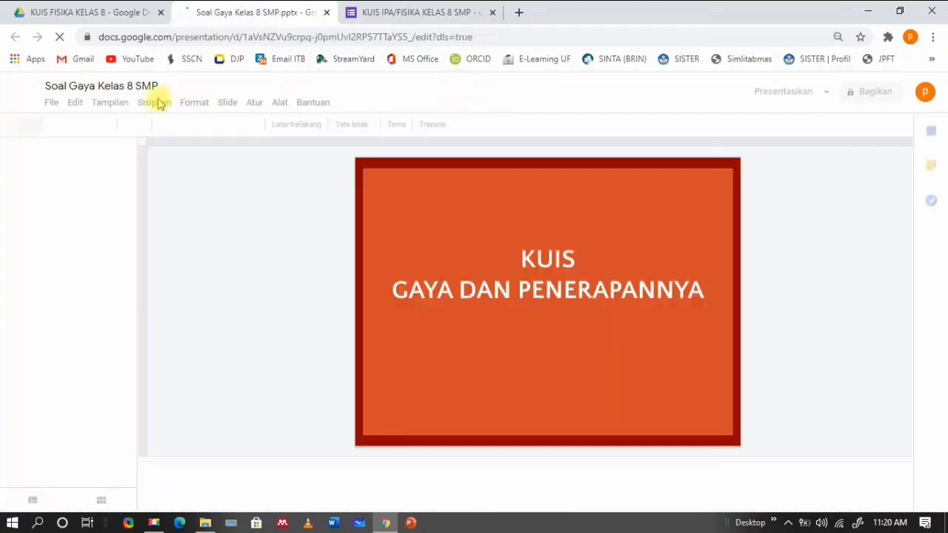
Step: Save the quiz presentation as a Google Slides file, close both presentation tabs and return to the Drive folder's file list
{"action": "left_click", "coordinate": [51, 105]}
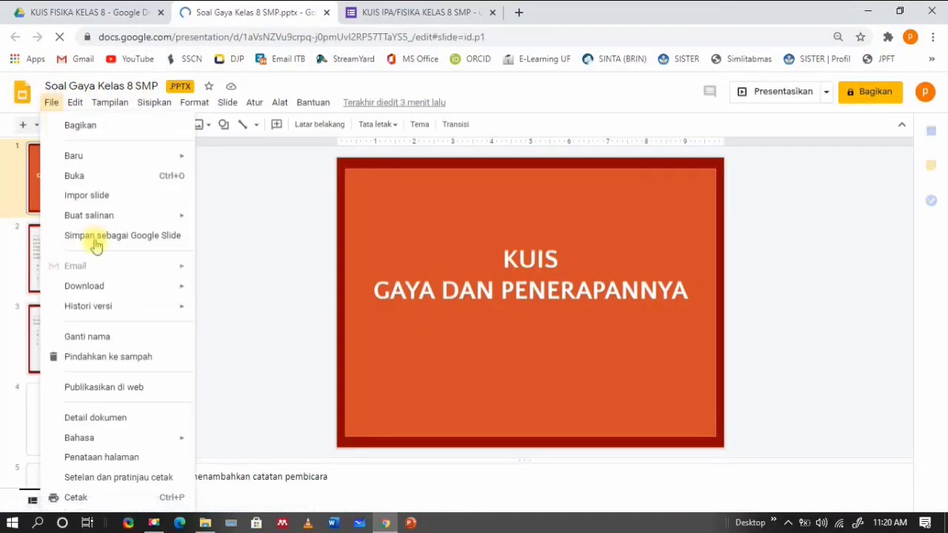
{"action": "left_click", "coordinate": [146, 237]}
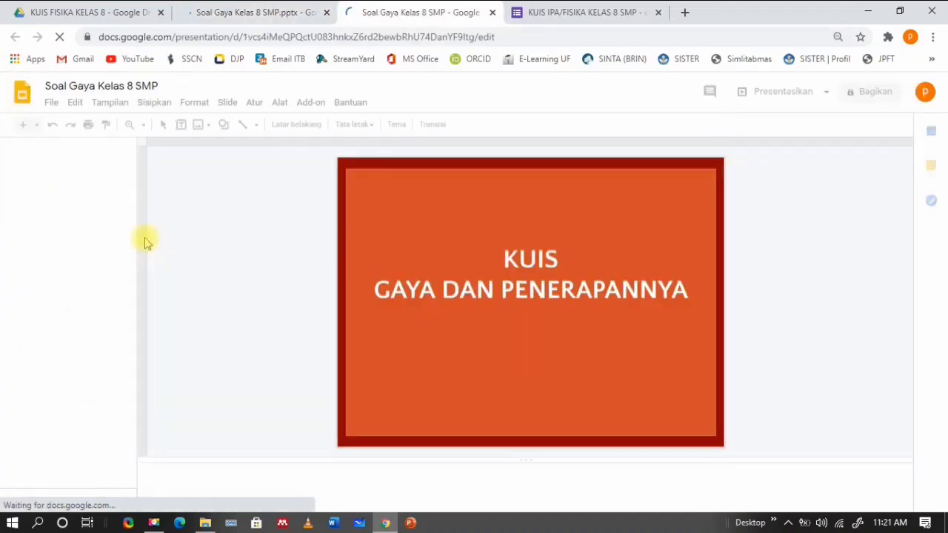
{"action": "left_click", "coordinate": [327, 12]}
{"action": "left_click", "coordinate": [327, 13]}
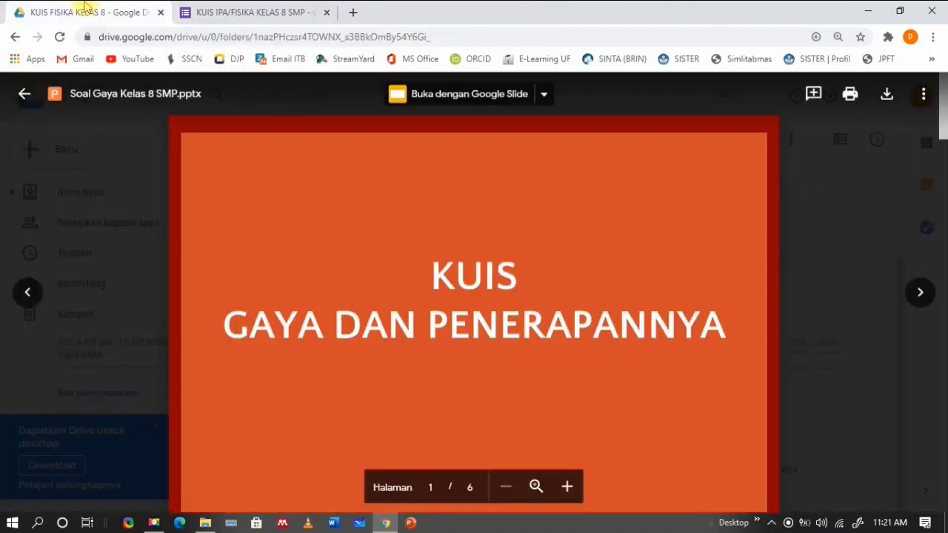
{"action": "left_click", "coordinate": [783, 176]}
{"action": "scroll", "coordinate": [909, 313], "scroll_direction": "down", "scroll_amount": 1}
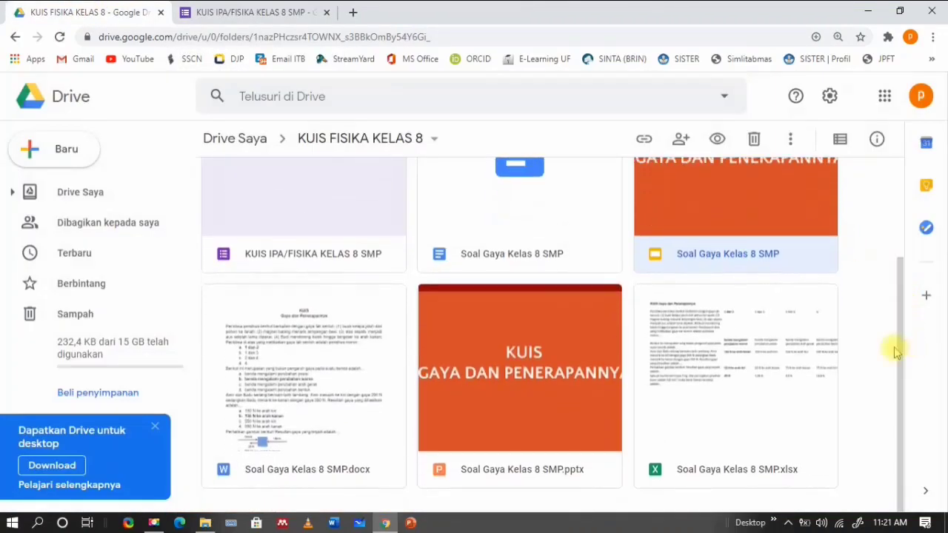
Step: Open Soal Gaya Kelas 8 SMP.xlsx from the Drive folder with Google Sheets and save it as a Google Sheets file
{"action": "double_click", "coordinate": [730, 379]}
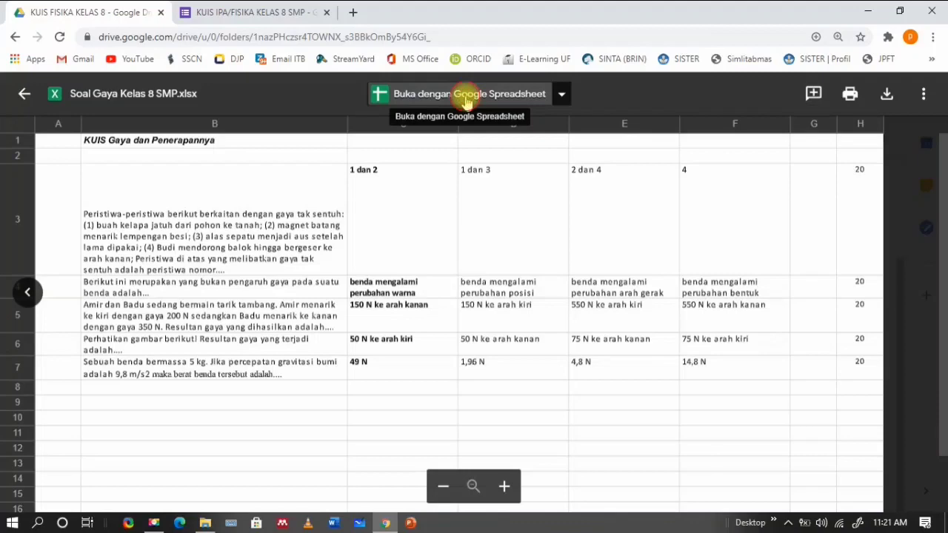
{"action": "left_click", "coordinate": [466, 99]}
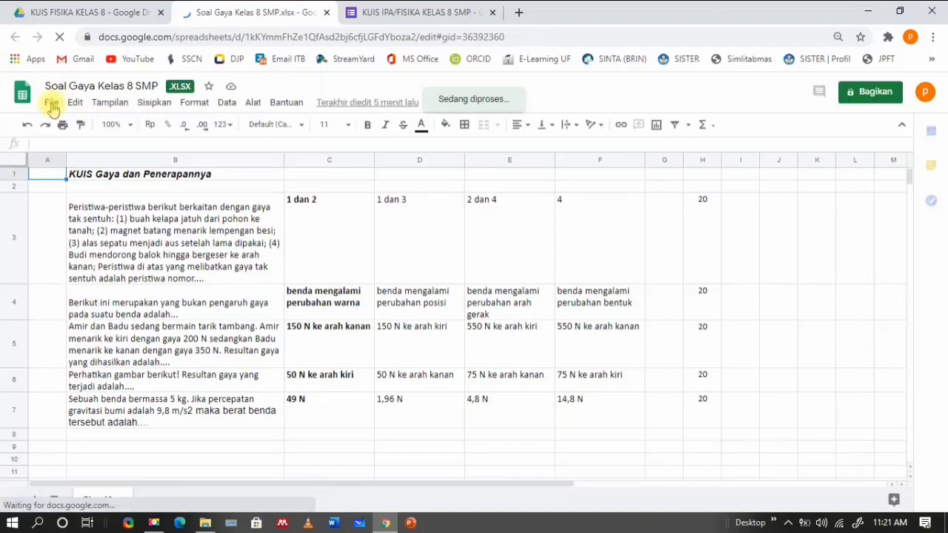
{"action": "left_click", "coordinate": [52, 108]}
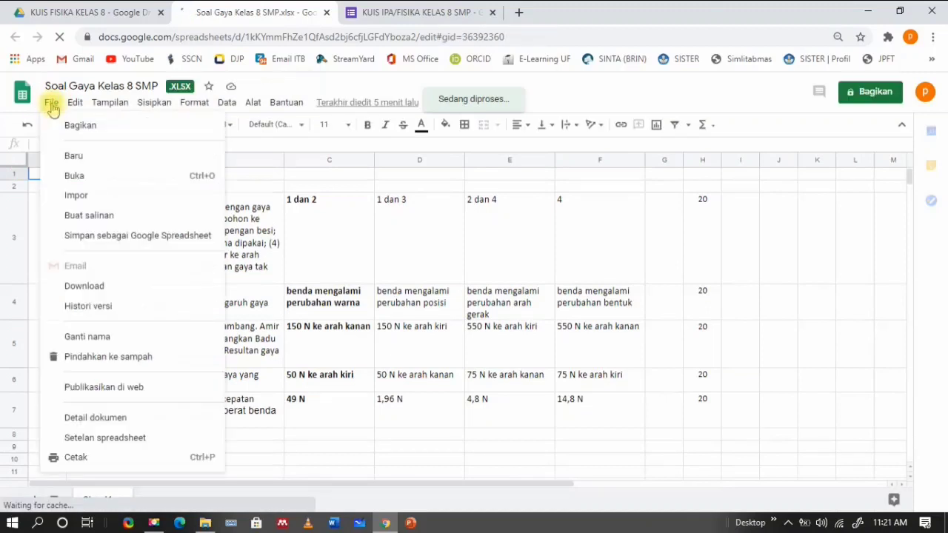
{"action": "left_click", "coordinate": [140, 235]}
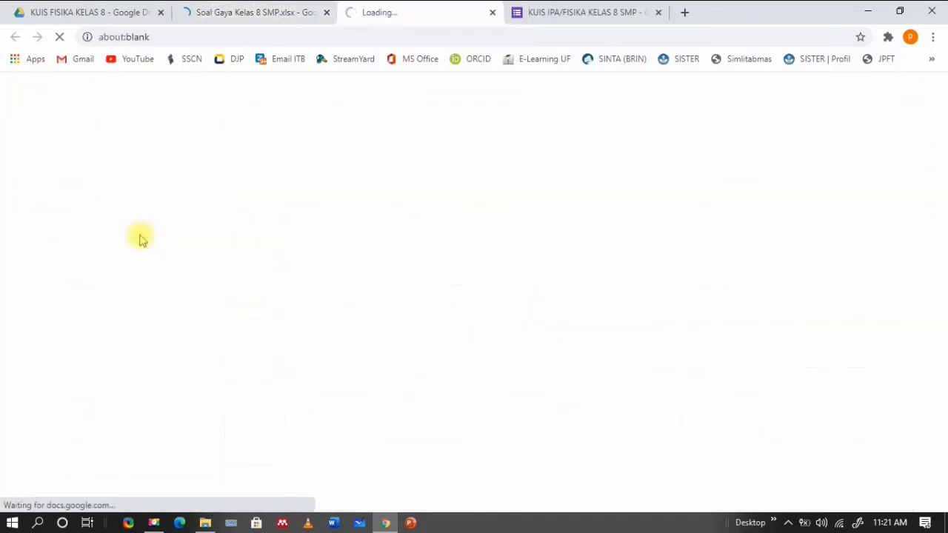
Step: Close both spreadsheet tabs and go back to the workbook preview in the Drive folder
{"action": "left_click", "coordinate": [311, 12]}
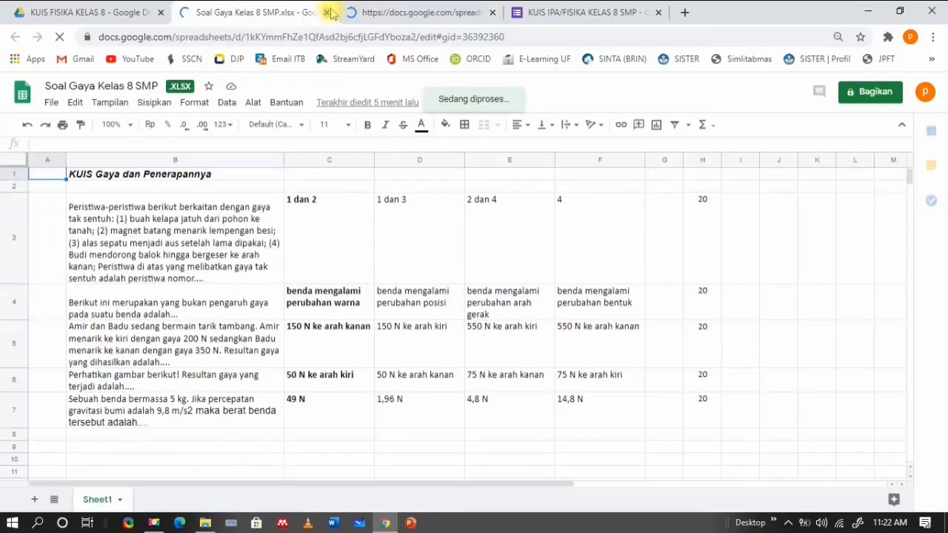
{"action": "left_click", "coordinate": [328, 13]}
{"action": "left_click", "coordinate": [328, 13]}
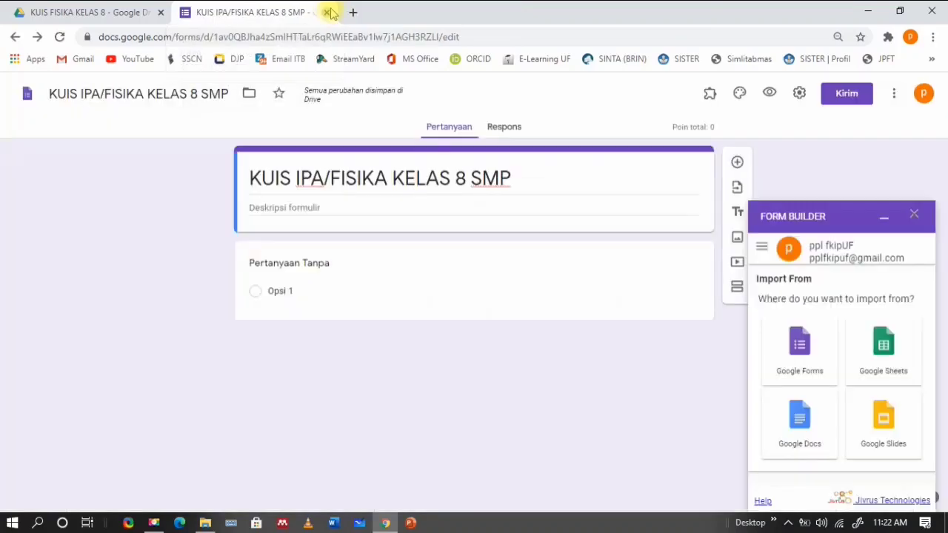
{"action": "left_click", "coordinate": [95, 12]}
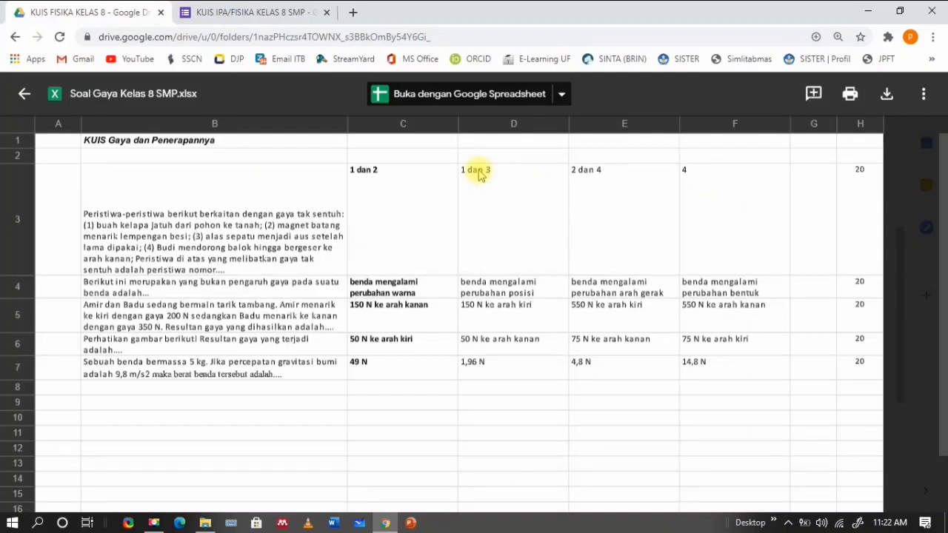
Step: In the quiz form's Form Builder, choose the MASTER Gaya Kelas document from Google Docs as the import source
{"action": "left_click", "coordinate": [255, 12]}
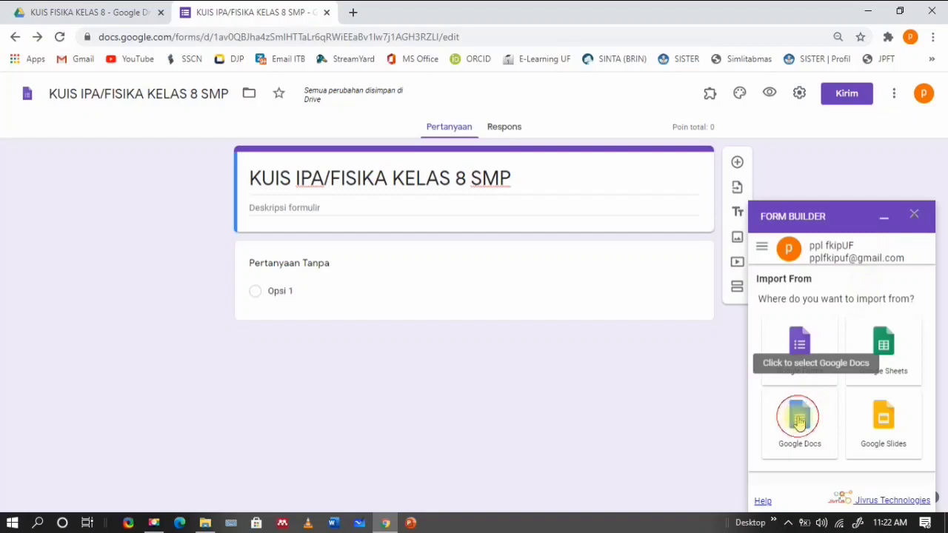
{"action": "left_click", "coordinate": [810, 428]}
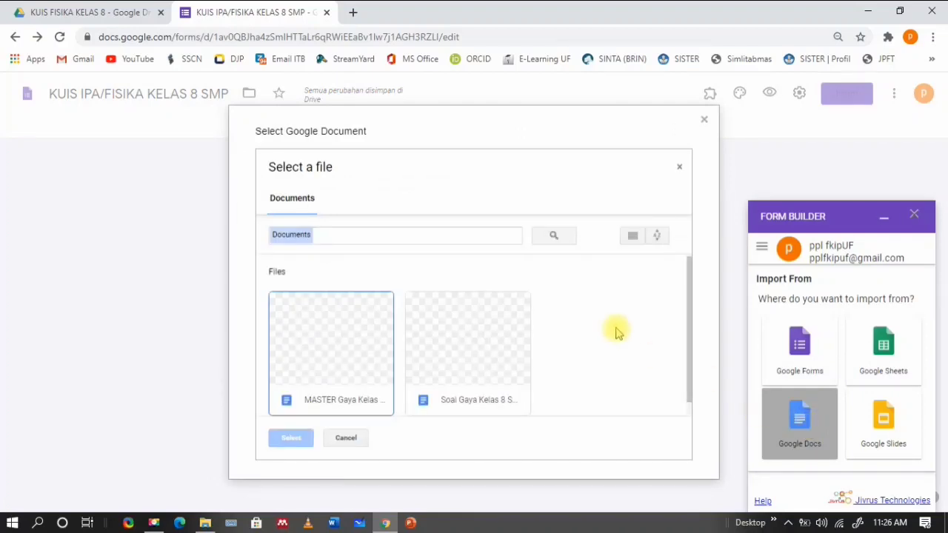
{"action": "left_click", "coordinate": [302, 348]}
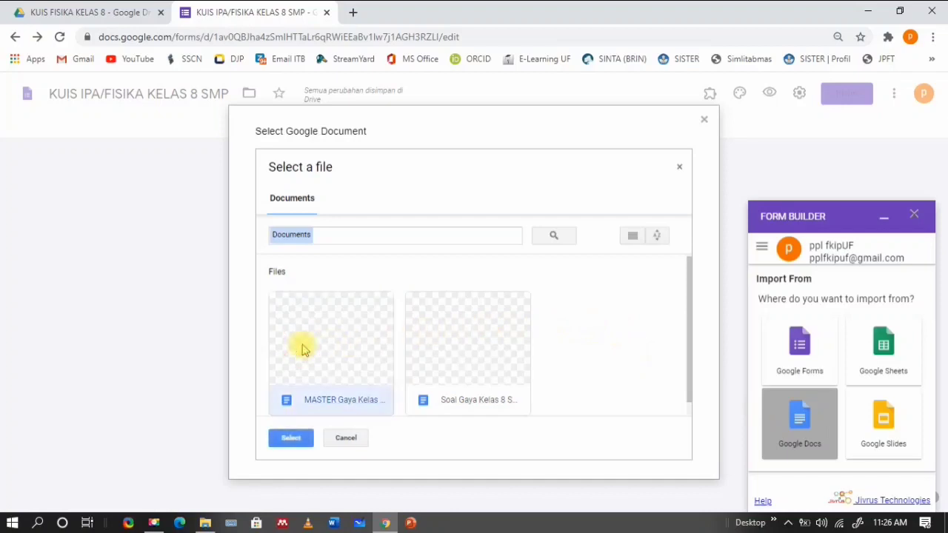
{"action": "left_click", "coordinate": [296, 438]}
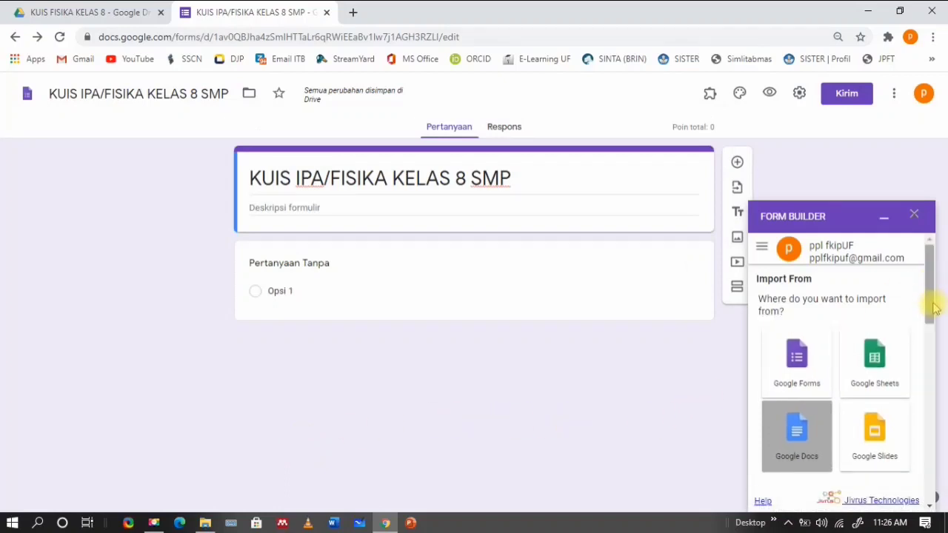
Step: Exclude the two heading items KUIS and Gaya, import the remaining items 3 to 7 into the form, and close Form Builder
{"action": "left_click_drag", "start_coordinate": [932, 292], "coordinate": [933, 395]}
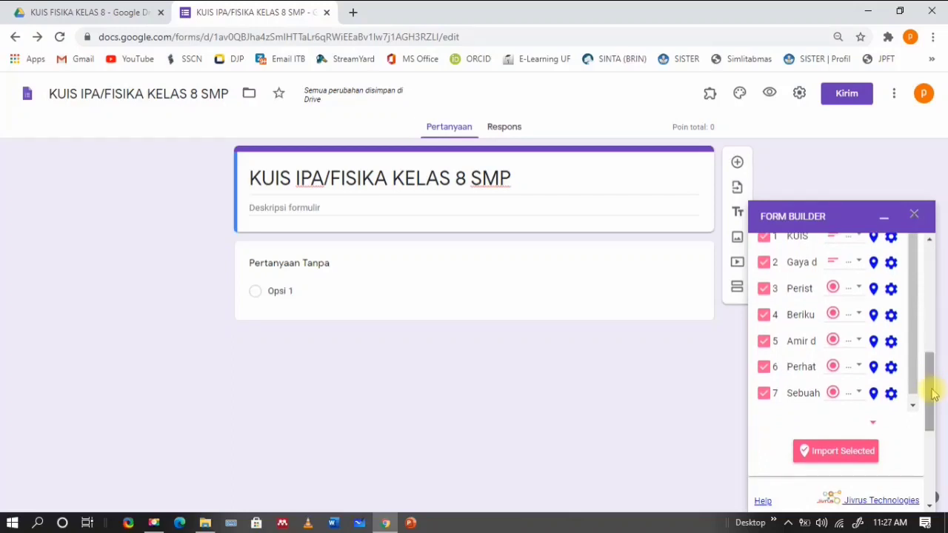
{"action": "left_click_drag", "start_coordinate": [934, 395], "coordinate": [934, 358]}
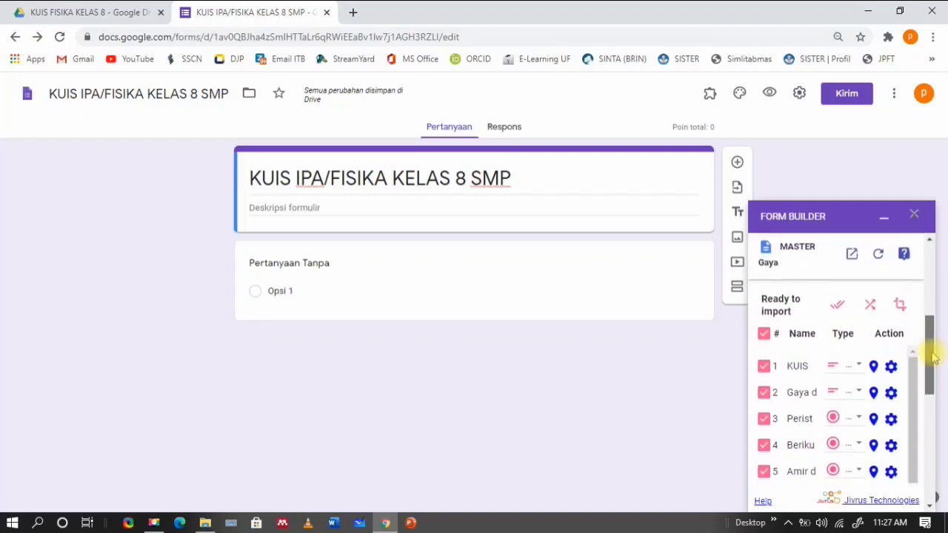
{"action": "left_click", "coordinate": [762, 367]}
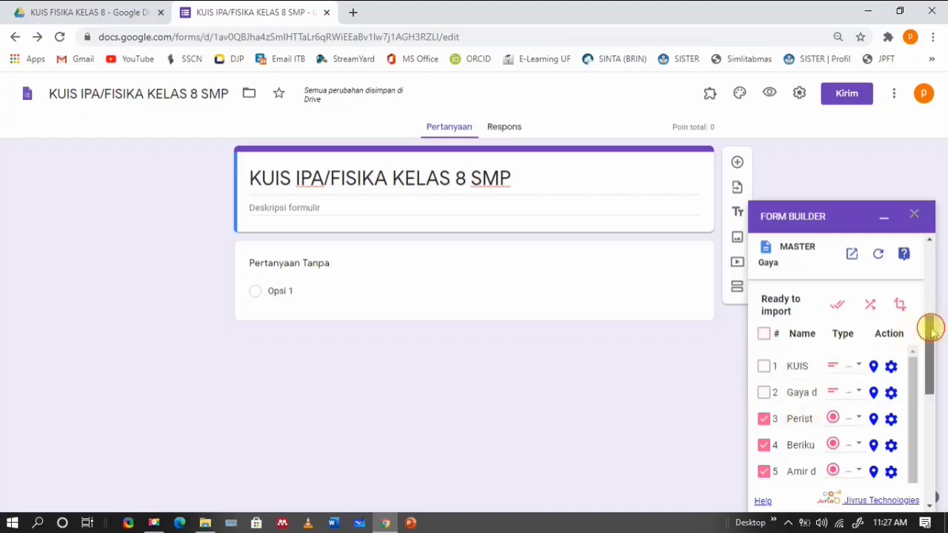
{"action": "left_click_drag", "start_coordinate": [931, 331], "coordinate": [916, 359]}
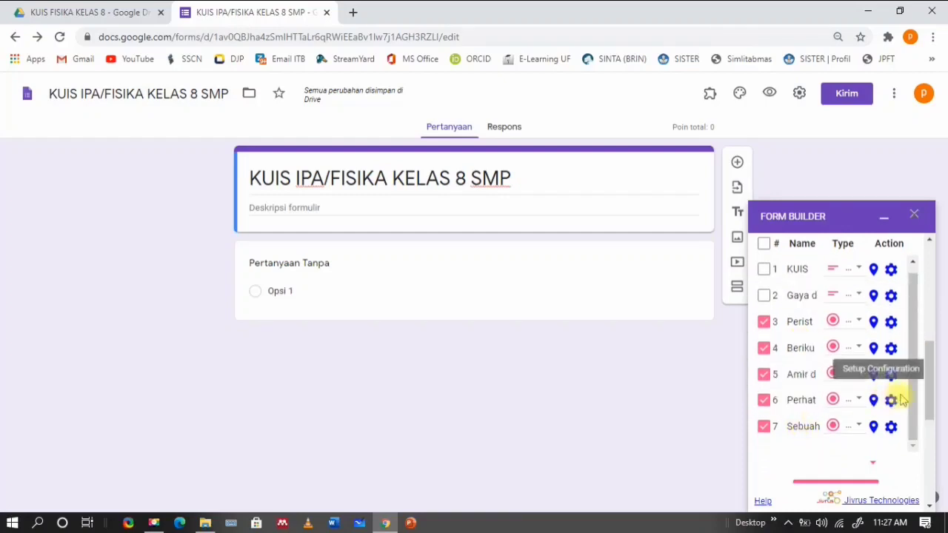
{"action": "left_click_drag", "start_coordinate": [926, 402], "coordinate": [934, 437]}
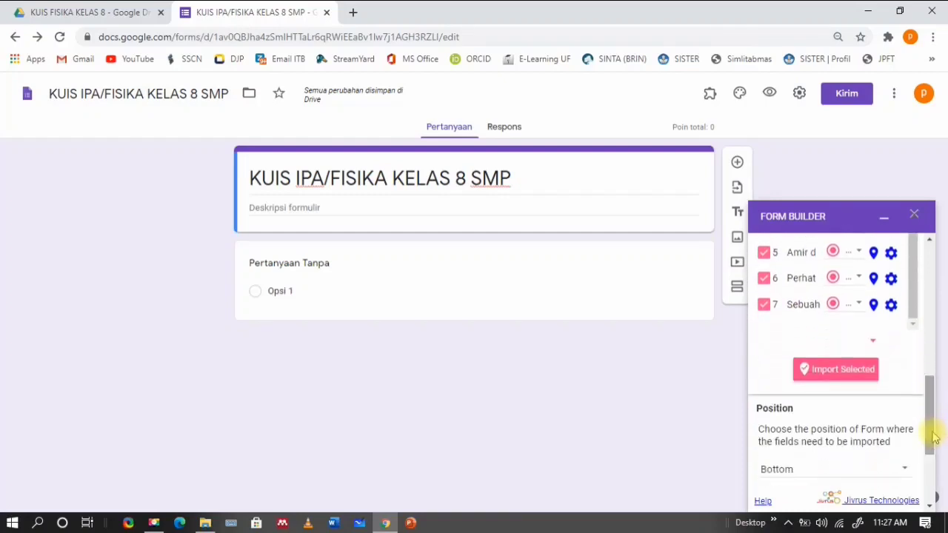
{"action": "left_click", "coordinate": [824, 377]}
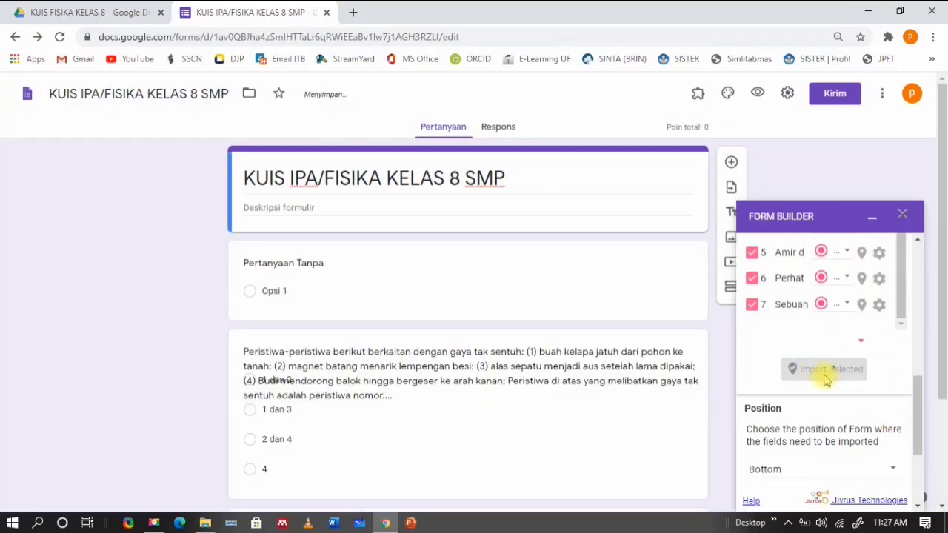
{"action": "left_click", "coordinate": [904, 216]}
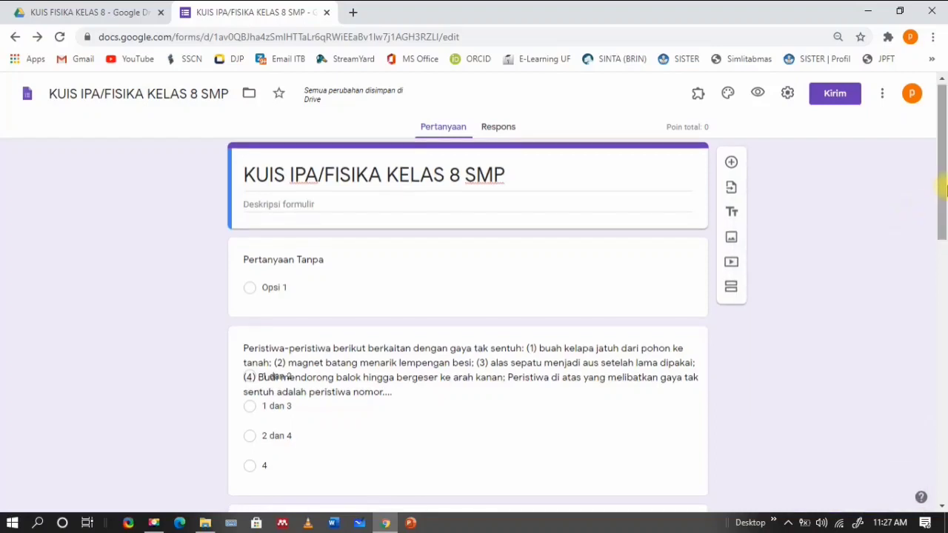
Step: Turn the untitled question into a required short-answer (Jawaban singkat) question titled NAMA SISWA
{"action": "left_click", "coordinate": [384, 276]}
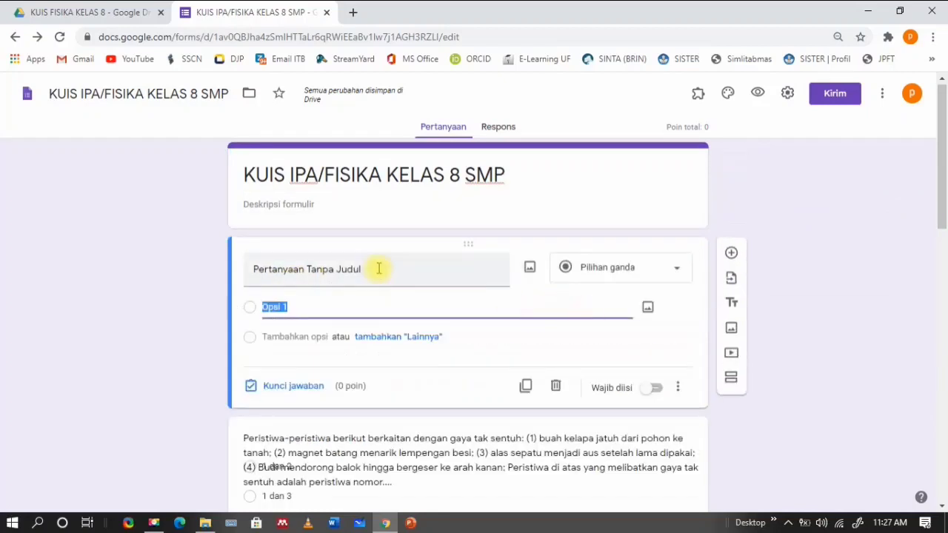
{"action": "left_click", "coordinate": [349, 269]}
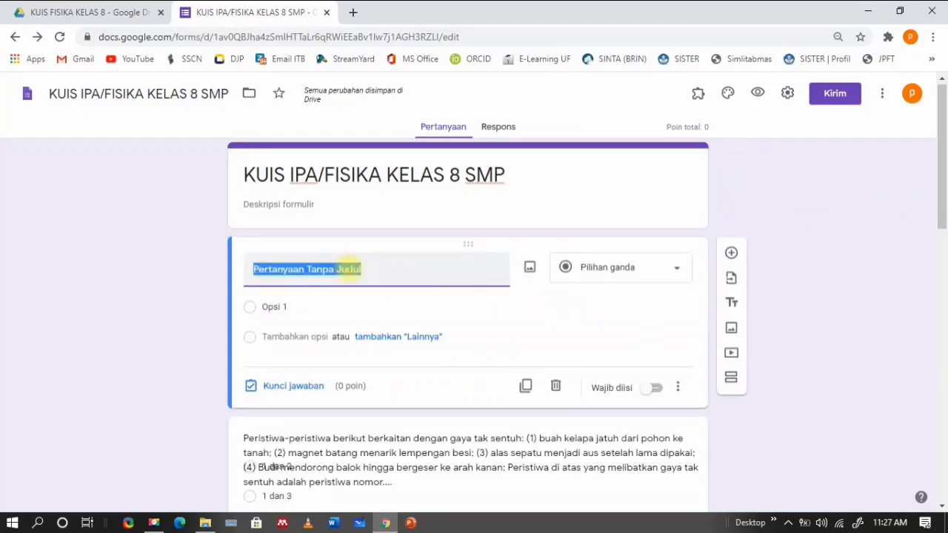
{"action": "type", "text": "NAMA SISWA"}
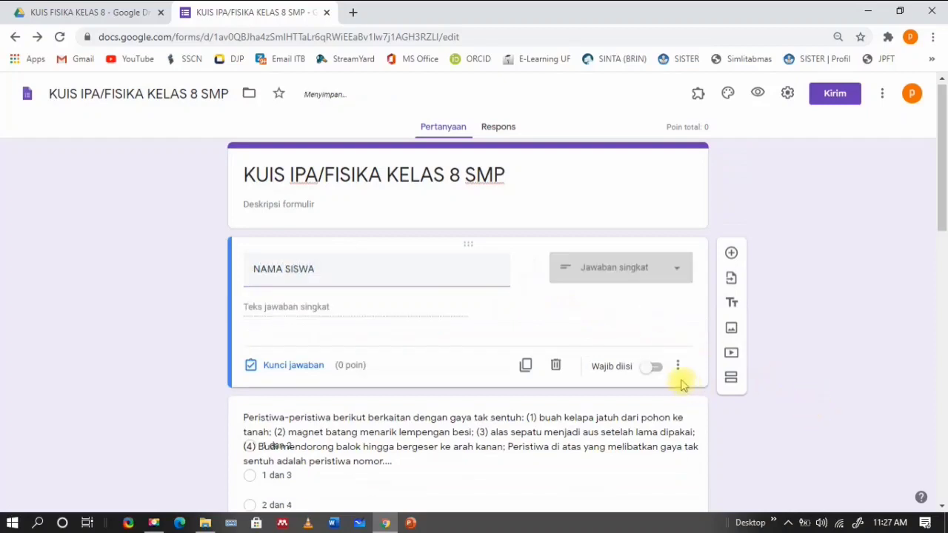
{"action": "left_click", "coordinate": [655, 368]}
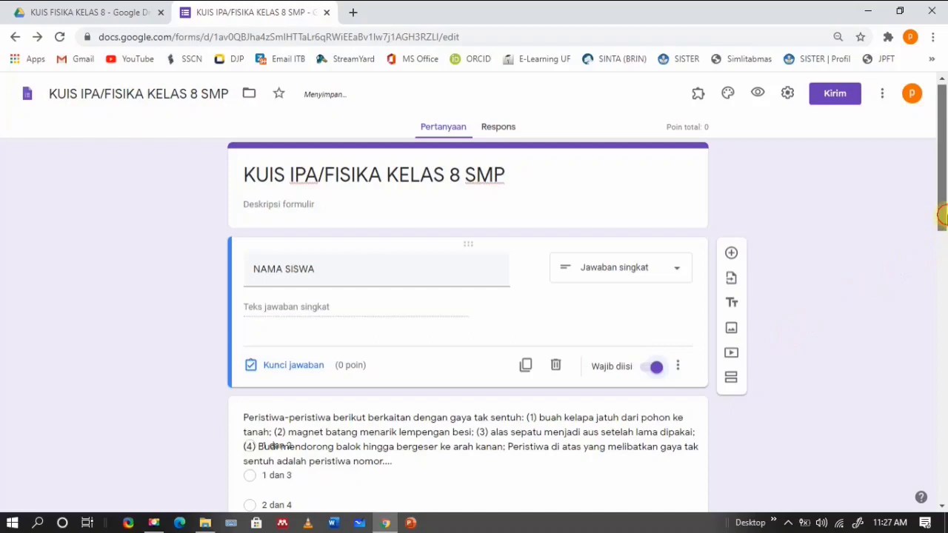
Step: Copy the text of the imported question starting "Peristiwa-peristiwa berikut", clear its title, and paste the text back in
{"action": "left_click_drag", "start_coordinate": [942, 222], "coordinate": [942, 326]}
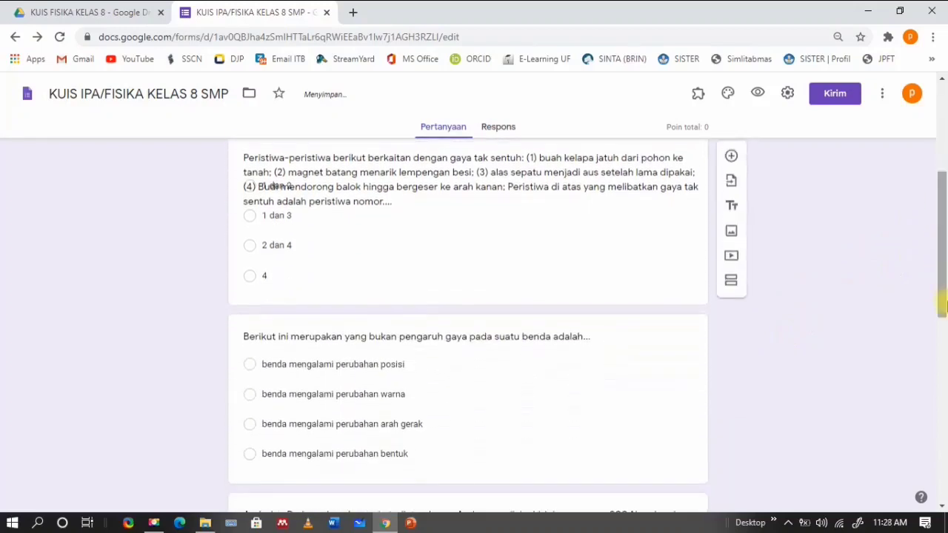
{"action": "left_click", "coordinate": [585, 237]}
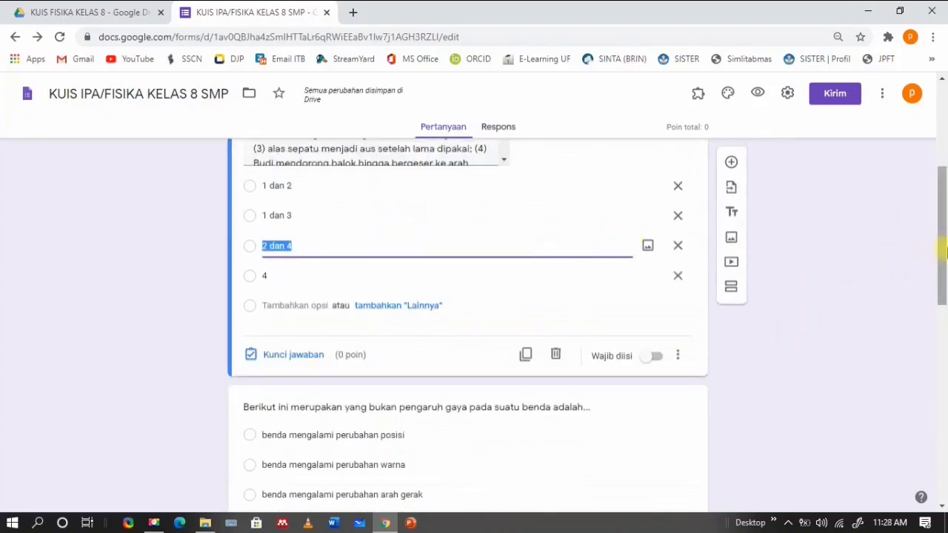
{"action": "left_click_drag", "start_coordinate": [942, 245], "coordinate": [942, 211]}
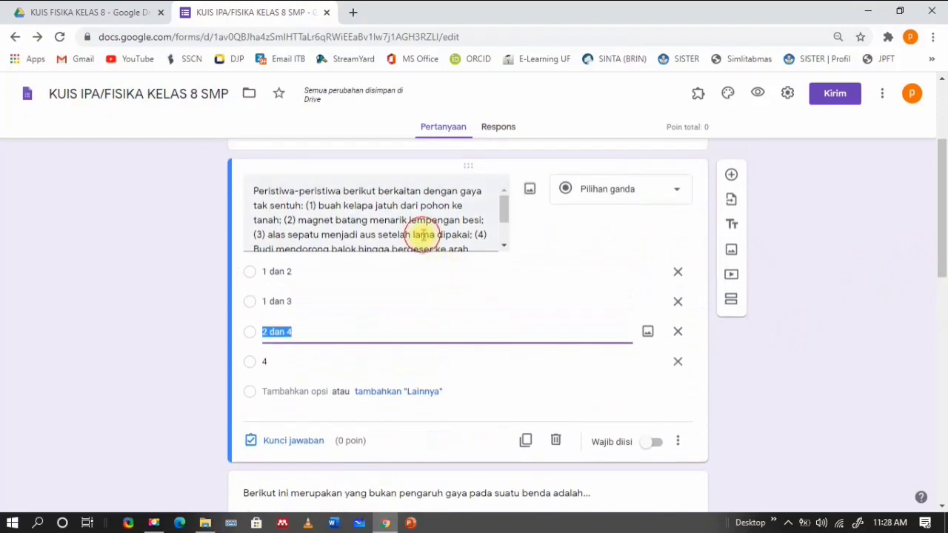
{"action": "triple_click", "coordinate": [423, 236]}
{"action": "key", "text": "ctrl+c"}
{"action": "key", "text": "BackSpace"}
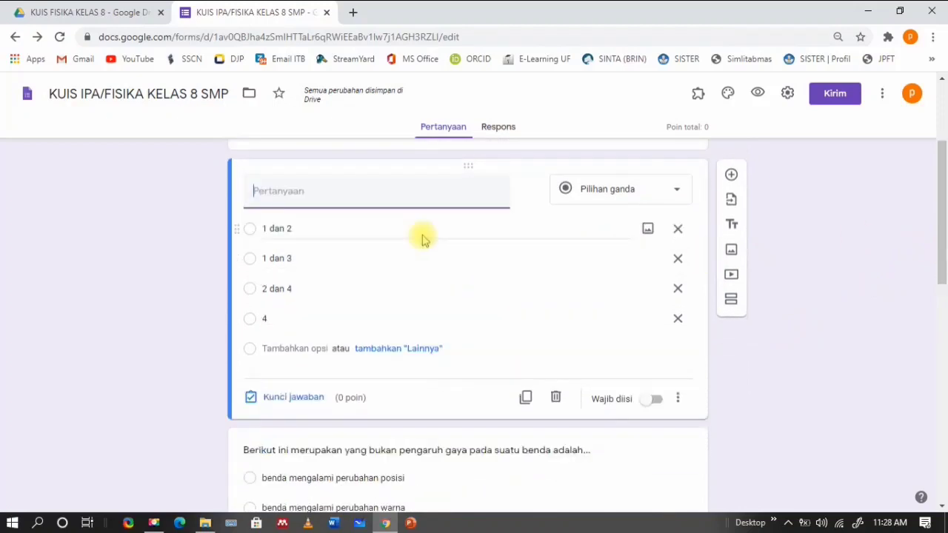
{"action": "key", "text": "ctrl+v"}
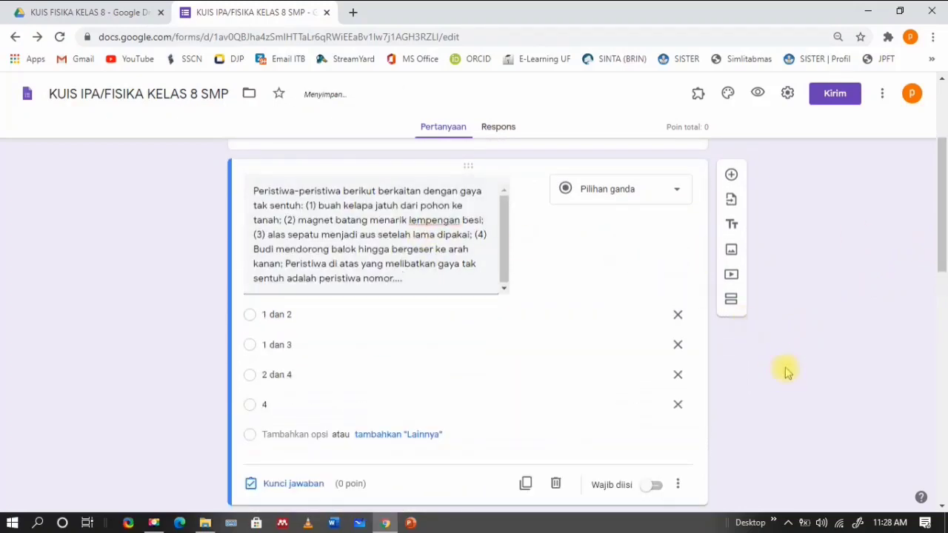
Step: Give the "Peristiwa-peristiwa" question 20 points with "1 dan 2" as the correct answer, and make it required
{"action": "left_click", "coordinate": [293, 484]}
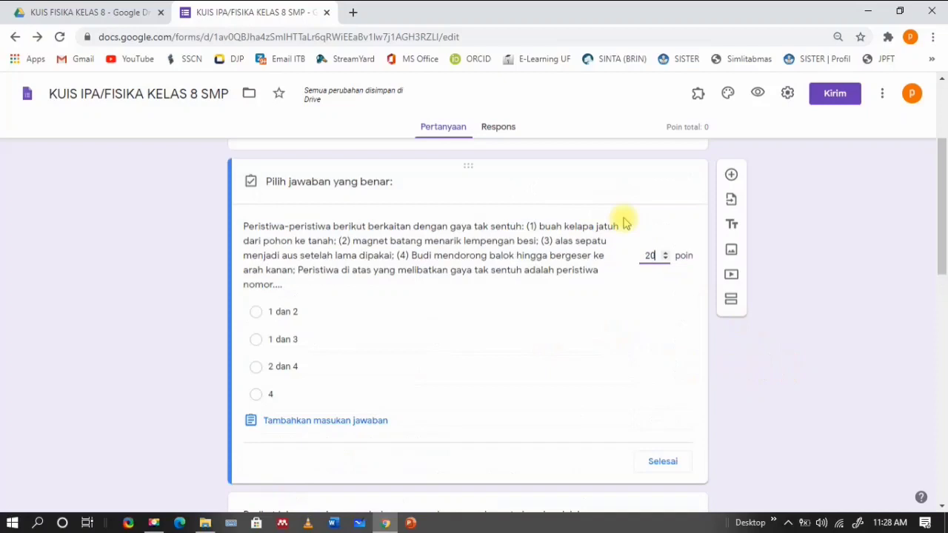
{"action": "left_click", "coordinate": [273, 318]}
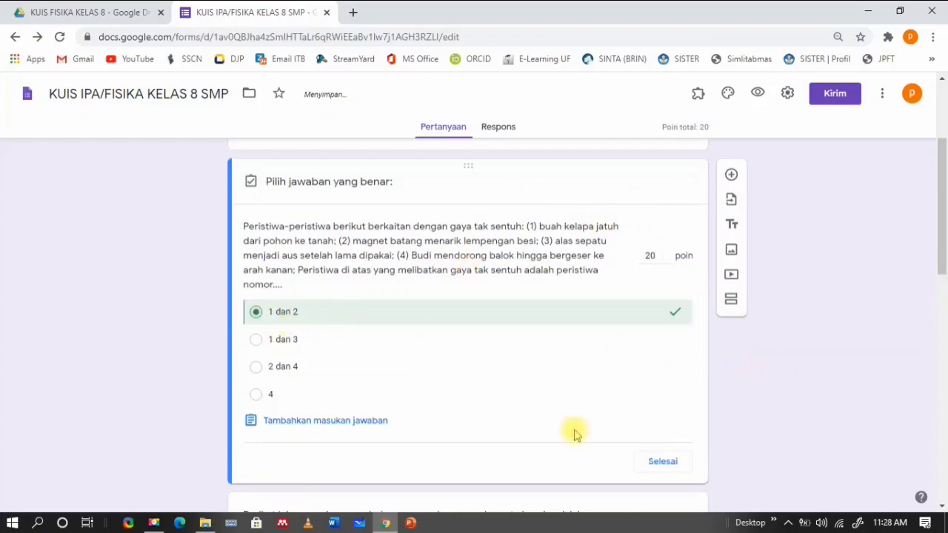
{"action": "left_click", "coordinate": [663, 461]}
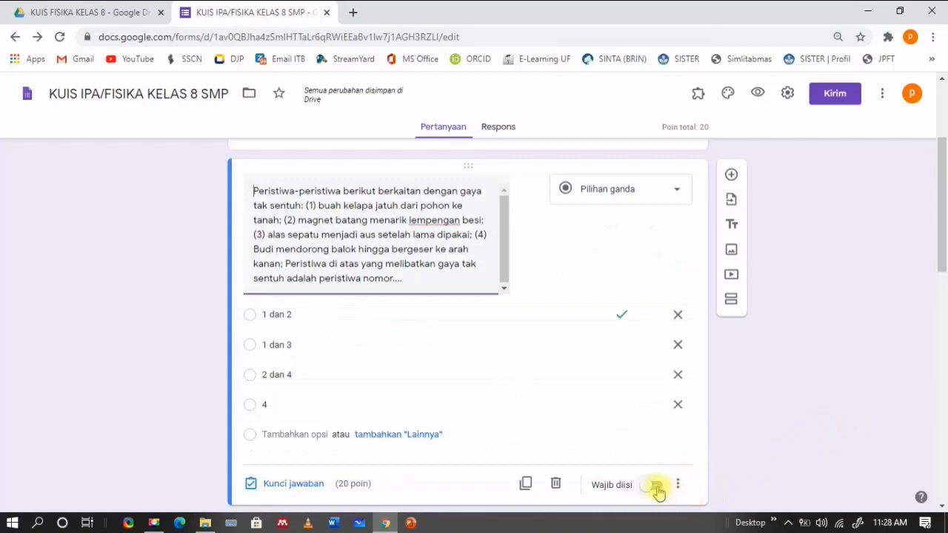
{"action": "left_click", "coordinate": [658, 489]}
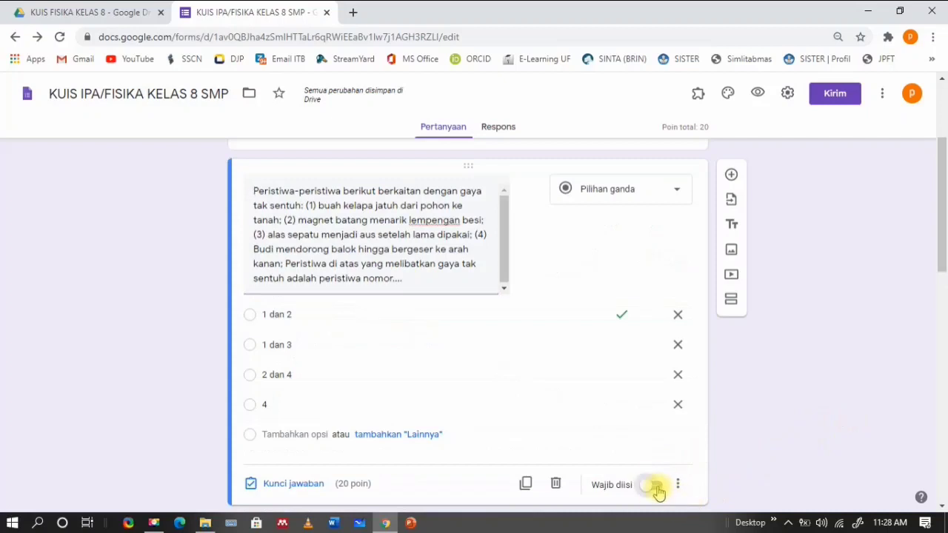
Step: Give the question starting "Berikut ini merupakan" 20 points with "benda mengalami perubahan warna" as the correct answer
{"action": "left_click_drag", "start_coordinate": [942, 250], "coordinate": [943, 331]}
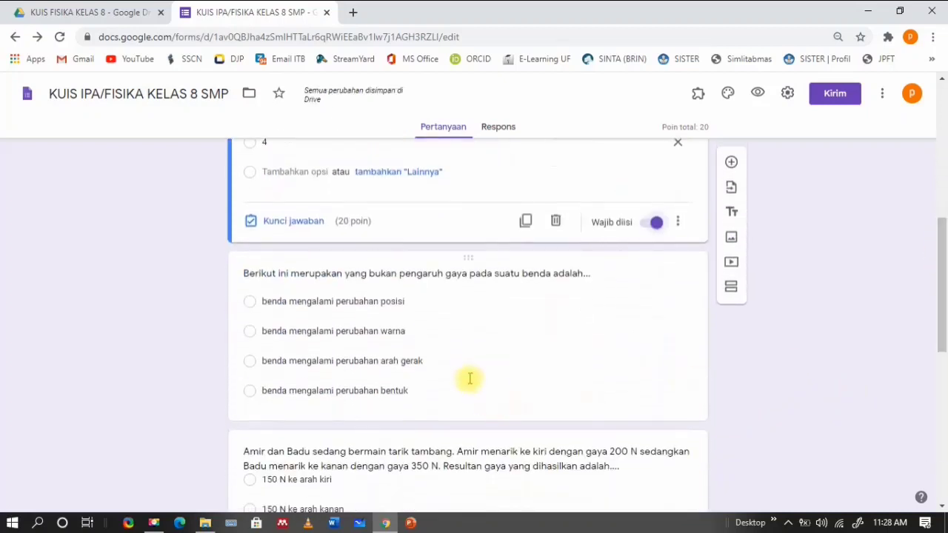
{"action": "left_click", "coordinate": [468, 377]}
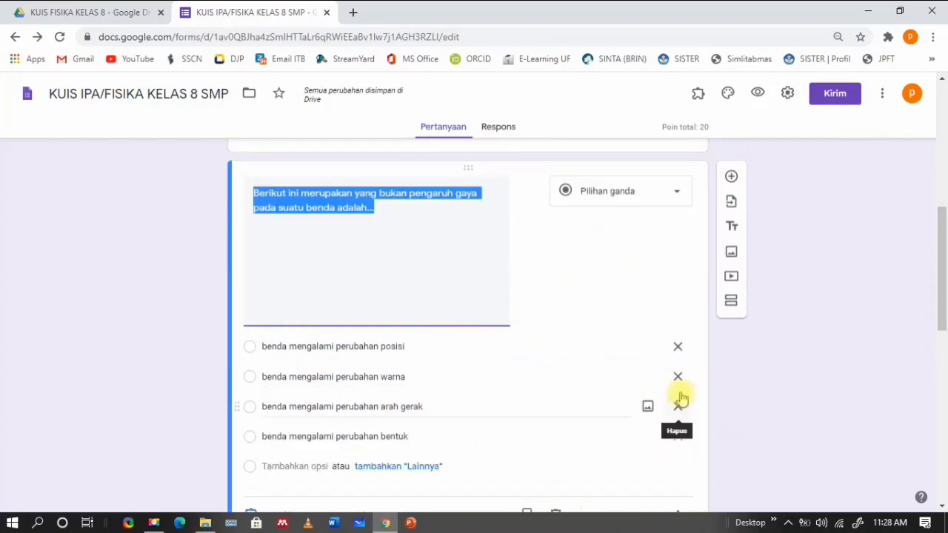
{"action": "scroll", "coordinate": [519, 281], "scroll_direction": "down", "scroll_amount": 1}
{"action": "left_click", "coordinate": [408, 148]}
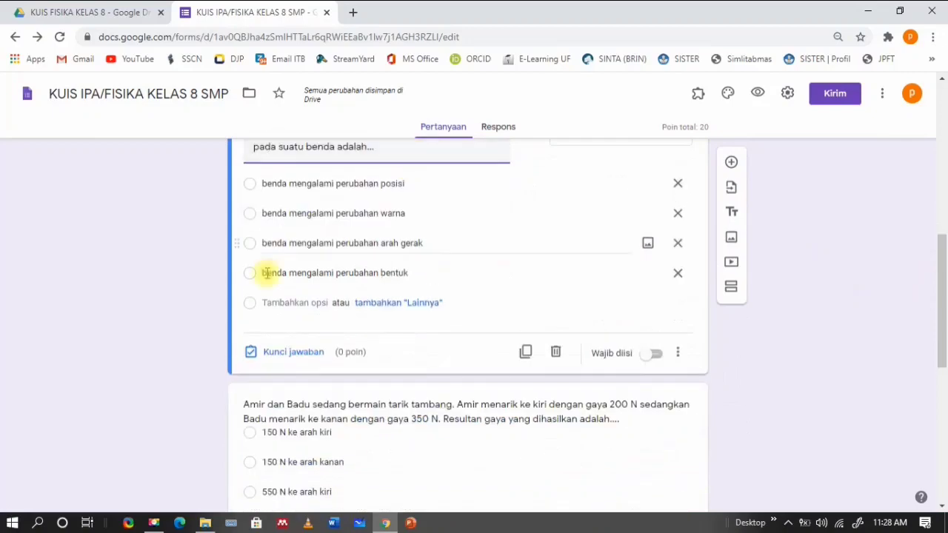
{"action": "left_click", "coordinate": [288, 351]}
{"action": "type", "text": "20"}
{"action": "left_click", "coordinate": [345, 225]}
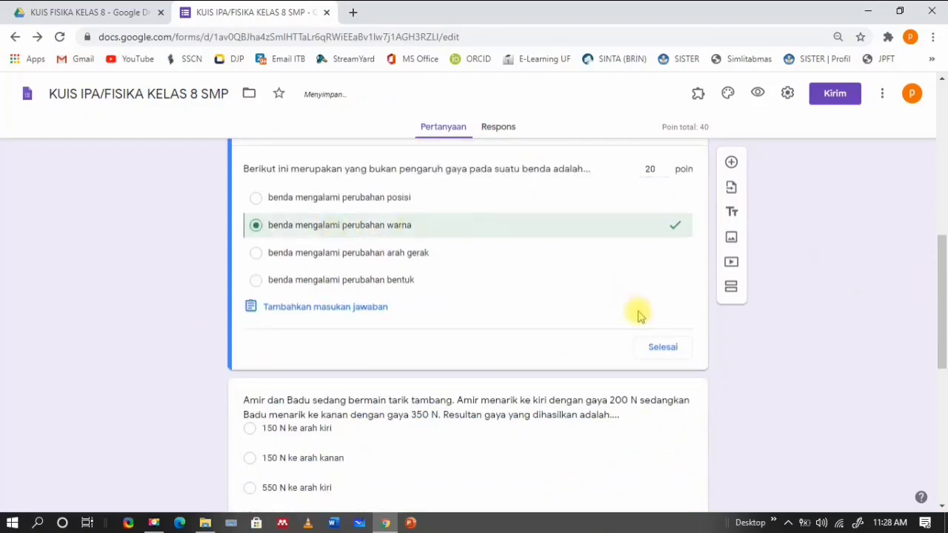
{"action": "left_click", "coordinate": [661, 346]}
Step: Add the prefix "(WORD)" to the form's file name, leaving its heading as it is
{"action": "left_click_drag", "start_coordinate": [940, 305], "coordinate": [946, 138]}
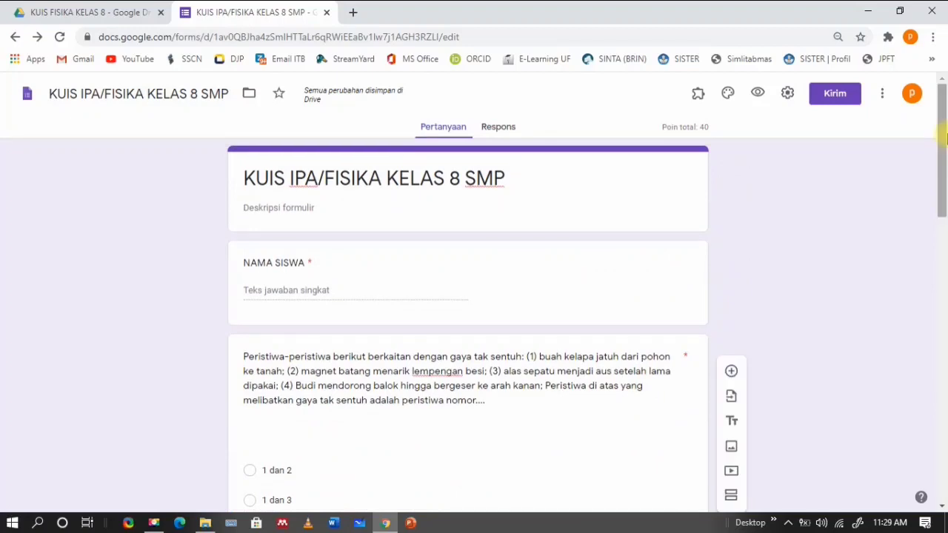
{"action": "left_click", "coordinate": [192, 94]}
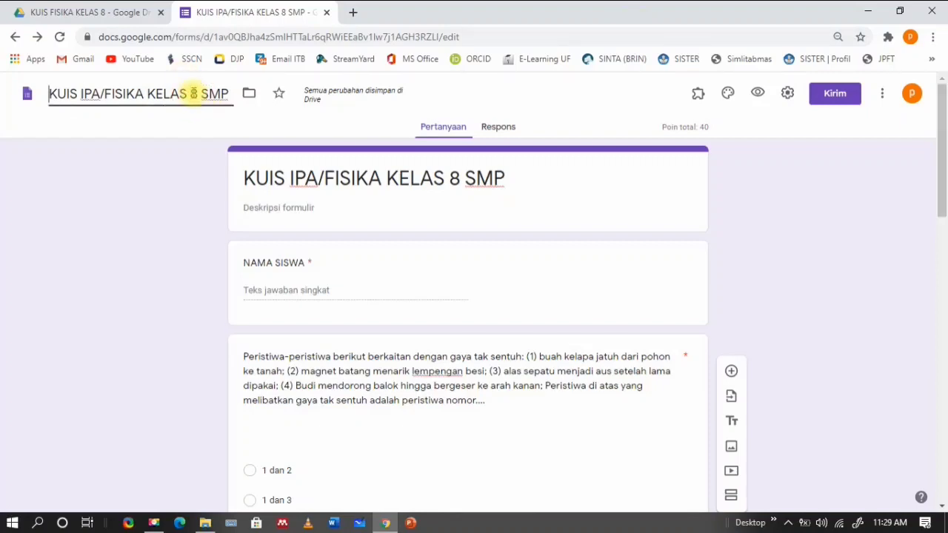
{"action": "type", "text": "(WORD)"}
Step: Create a new blank Google Form in the KUIS FISIKA KELAS 8 Drive folder
{"action": "left_click", "coordinate": [111, 12]}
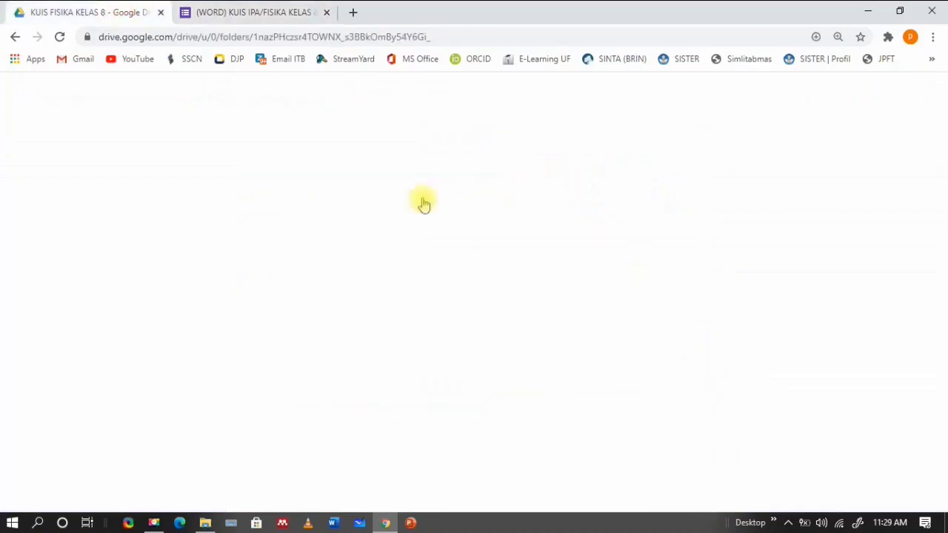
{"action": "left_click", "coordinate": [811, 268]}
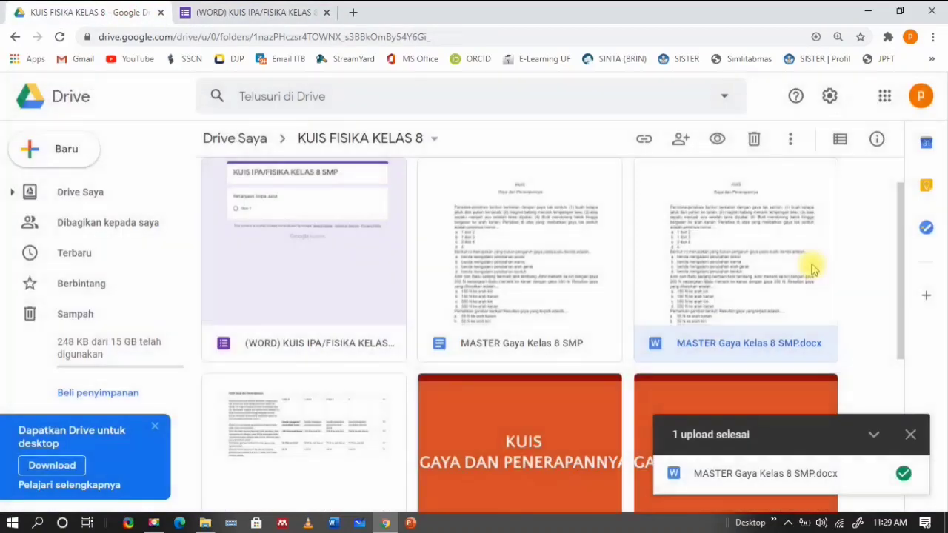
{"action": "right_click", "coordinate": [861, 266]}
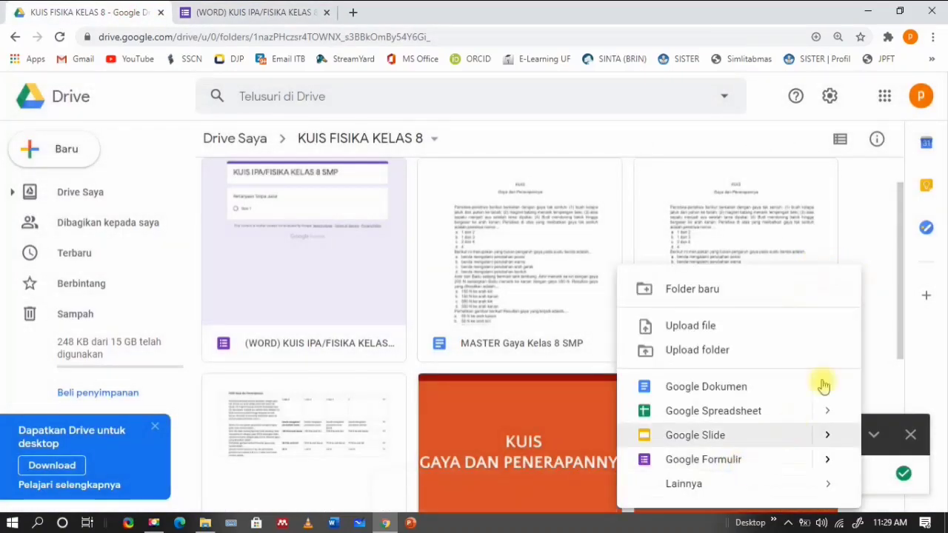
{"action": "left_click", "coordinate": [743, 460]}
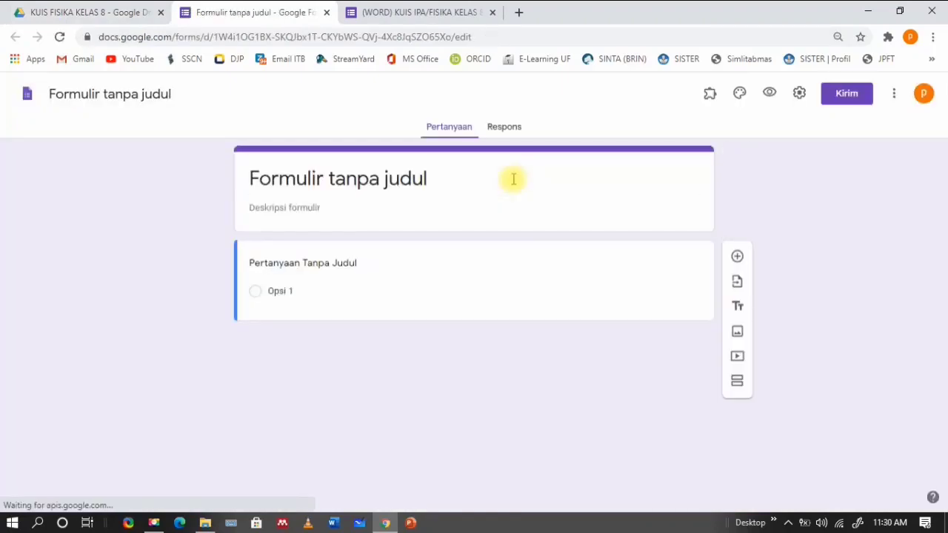
Step: Copy the heading "KUIS IPA/FISIKA KELAS 8 SMP" from the (WORD) form and paste it as the new form's title
{"action": "left_click", "coordinate": [406, 8]}
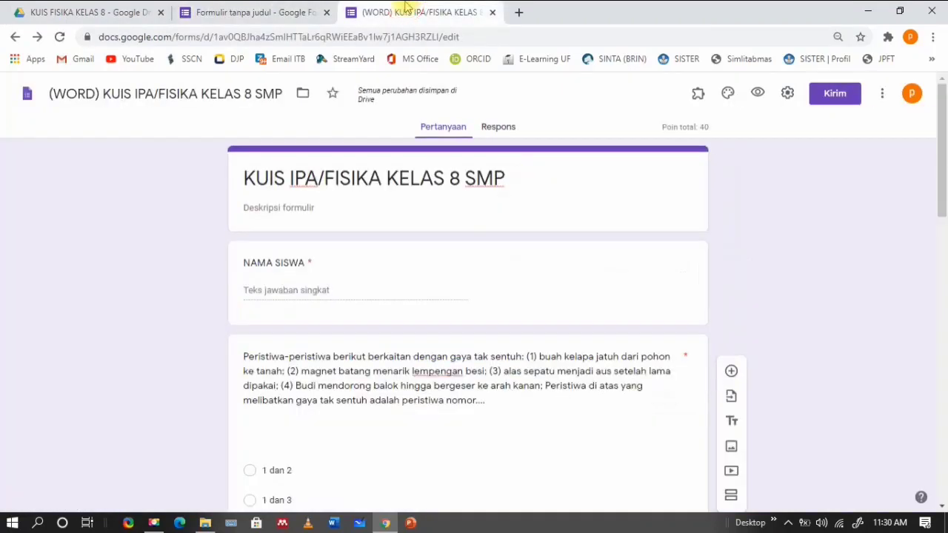
{"action": "triple_click", "coordinate": [389, 176]}
{"action": "key", "text": "ctrl+c"}
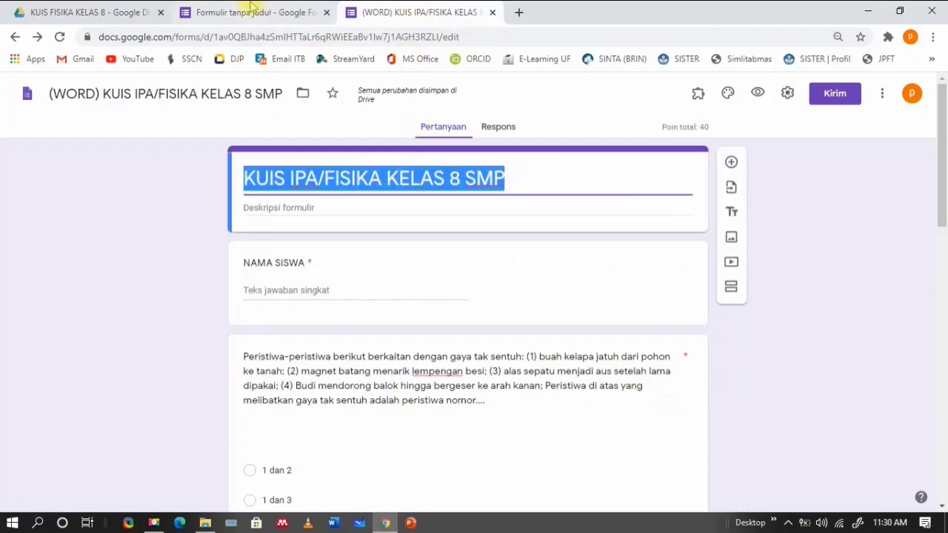
{"action": "left_click", "coordinate": [251, 6]}
{"action": "triple_click", "coordinate": [371, 179]}
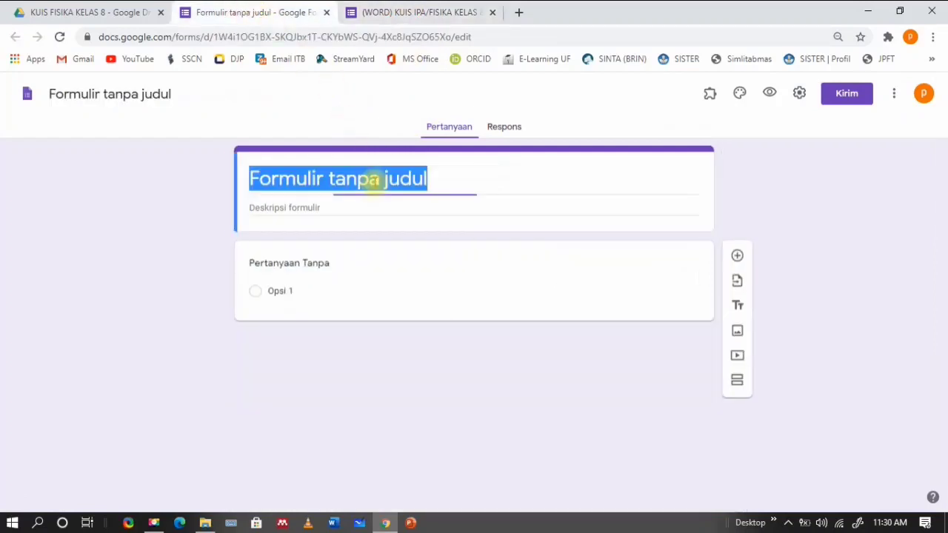
{"action": "key", "text": "ctrl+v"}
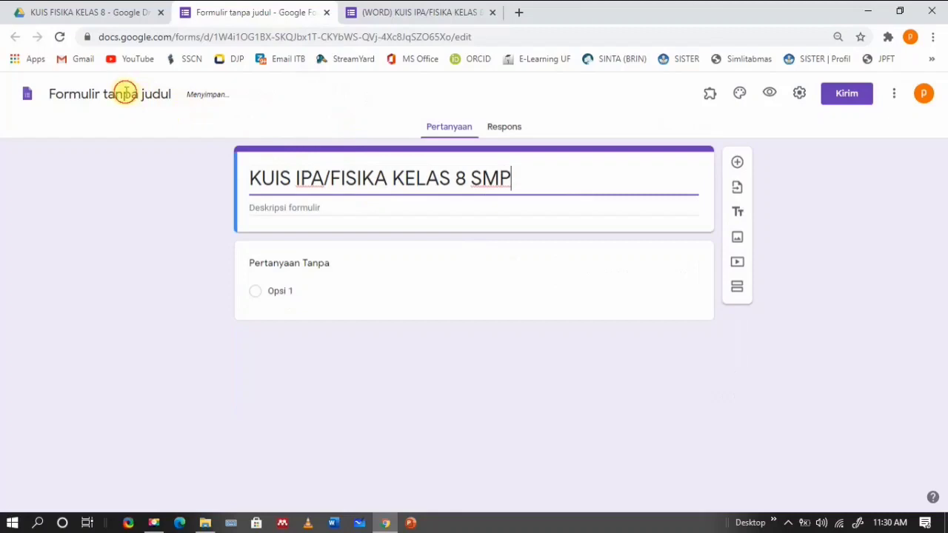
Step: Name the new form's file "(EXCEL) KUIS IPA/FISIKA KELAS 8 SMP"
{"action": "left_click", "coordinate": [127, 91]}
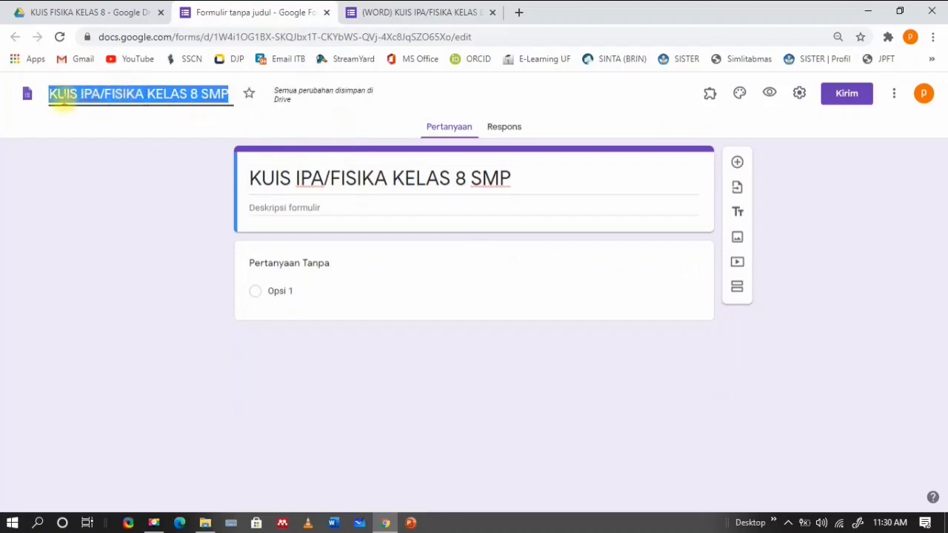
{"action": "left_click", "coordinate": [64, 95]}
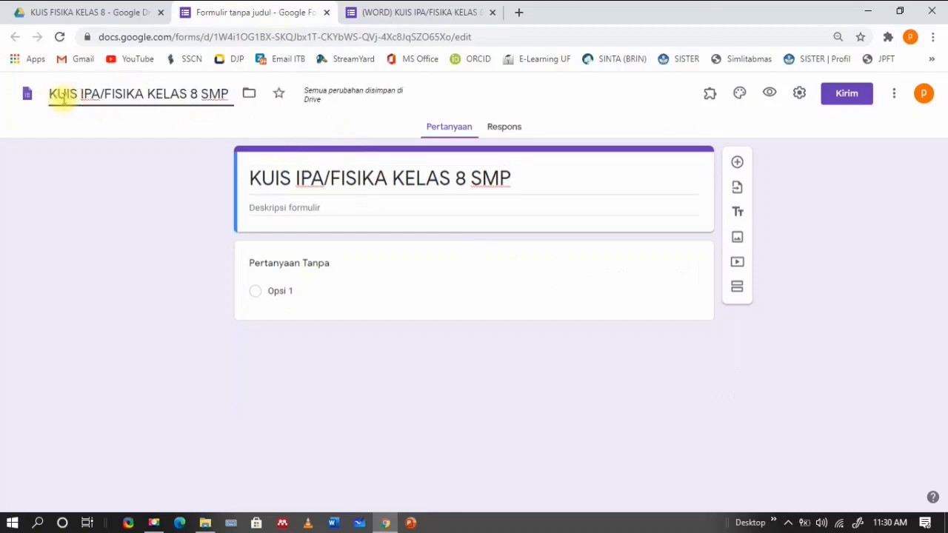
{"action": "type", "text": "(EXCEL)"}
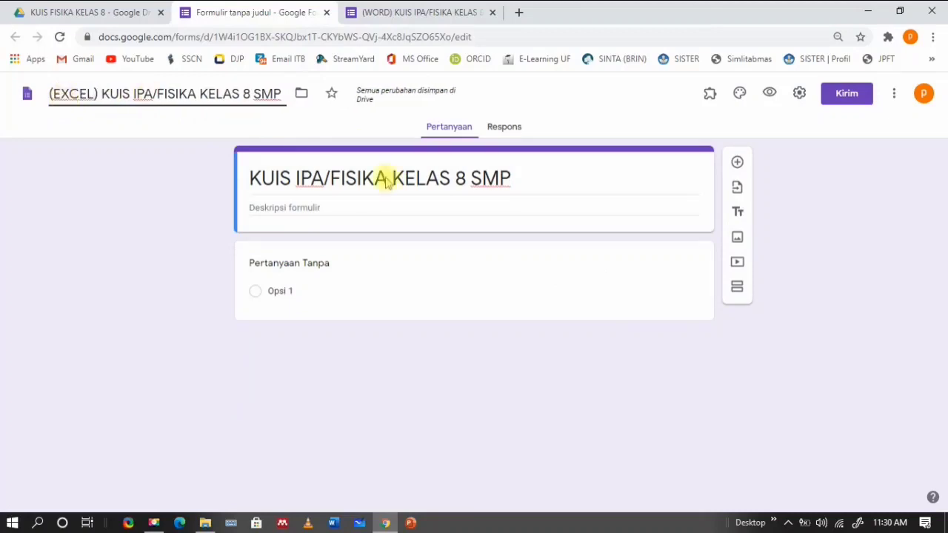
{"action": "left_click", "coordinate": [674, 386]}
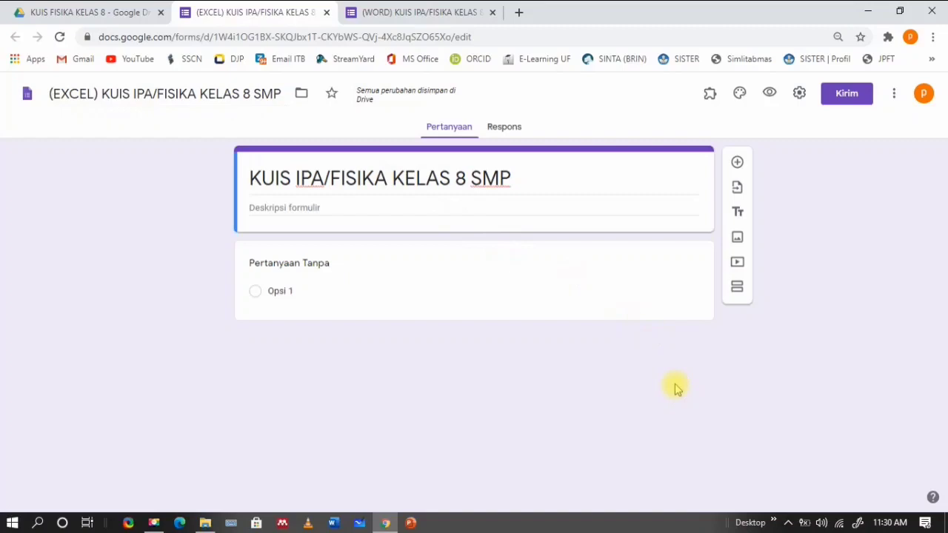
Step: Start Form Builder and choose the second listed Google Sheets file, "Soal Gaya Kelas 8 SM", as the import source
{"action": "left_click", "coordinate": [709, 94]}
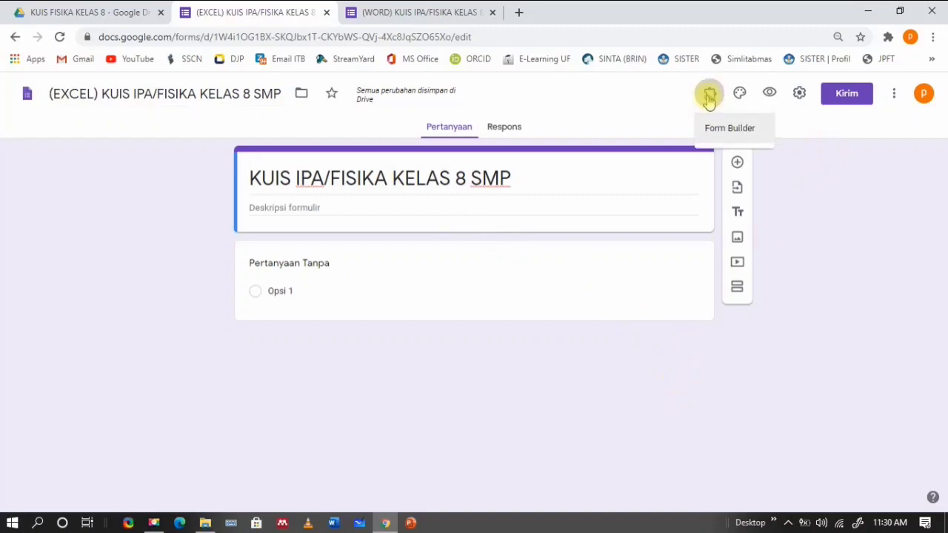
{"action": "left_click", "coordinate": [730, 129]}
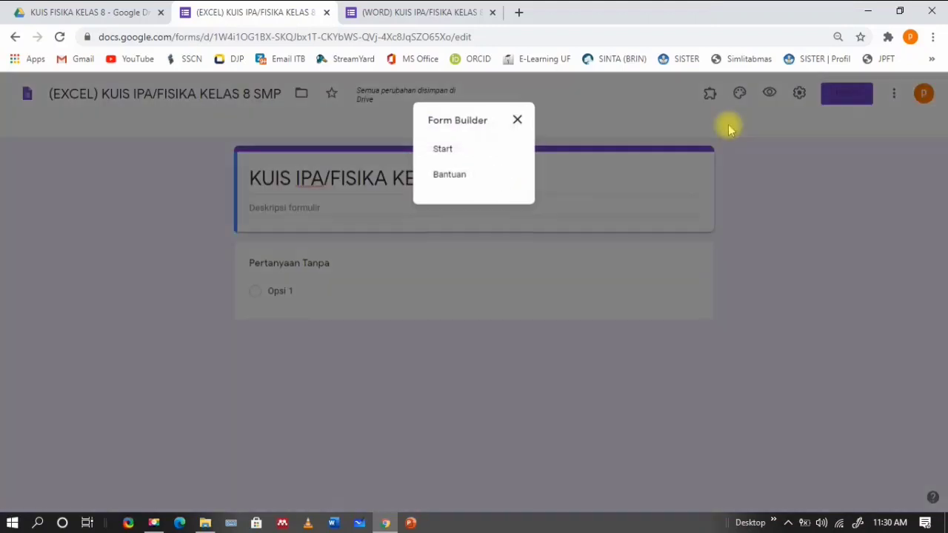
{"action": "left_click", "coordinate": [450, 158]}
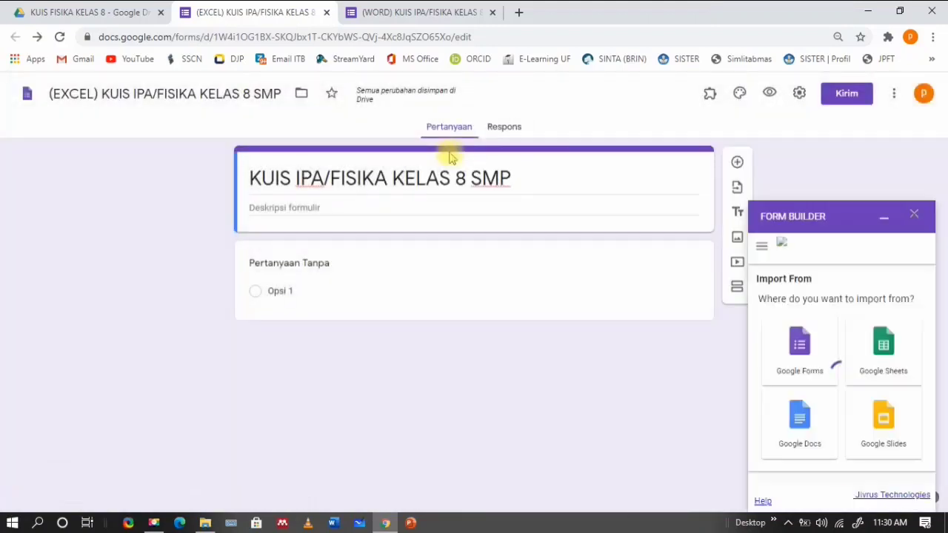
{"action": "left_click", "coordinate": [875, 358]}
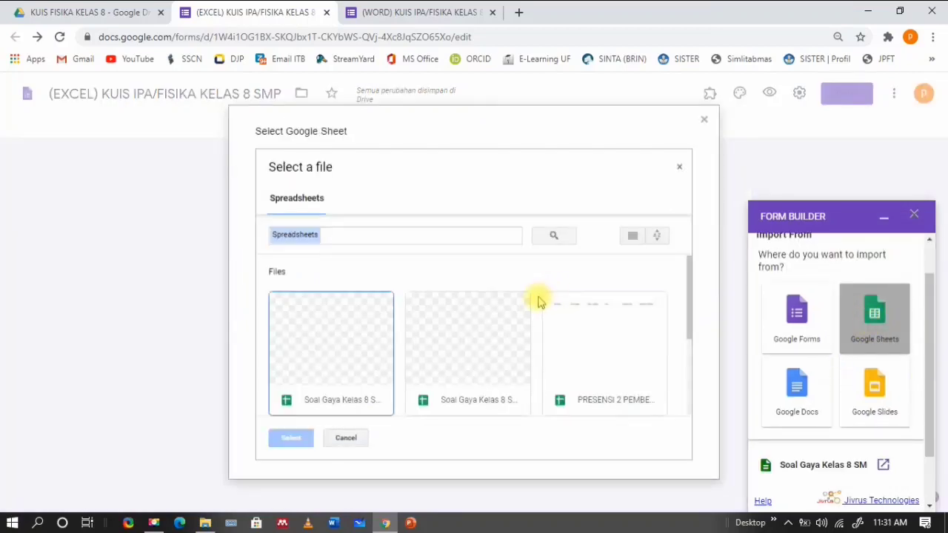
{"action": "left_click", "coordinate": [472, 343]}
{"action": "left_click", "coordinate": [307, 440]}
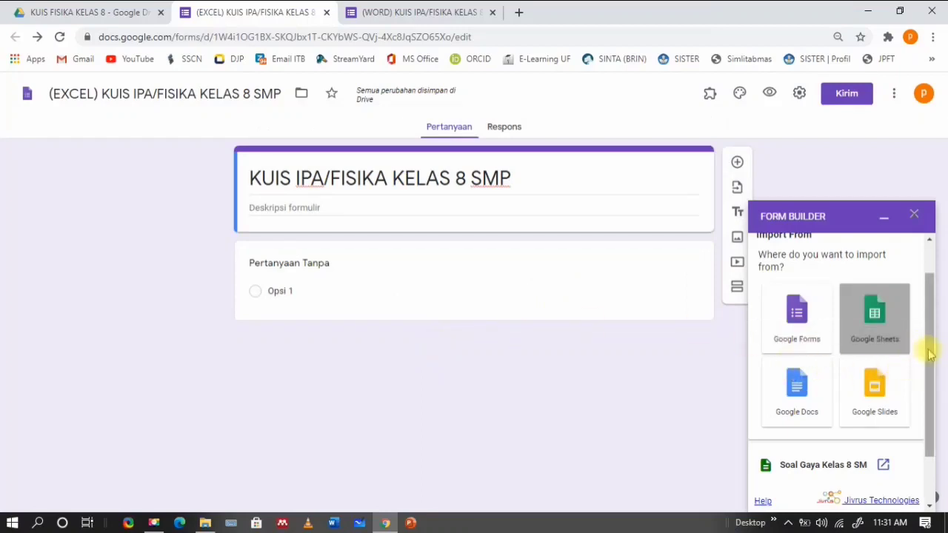
Step: Choose Sheet1 of the spreadsheet and the Quiz pattern for the Form Builder import
{"action": "scroll", "coordinate": [925, 354], "scroll_direction": "down", "scroll_amount": 1}
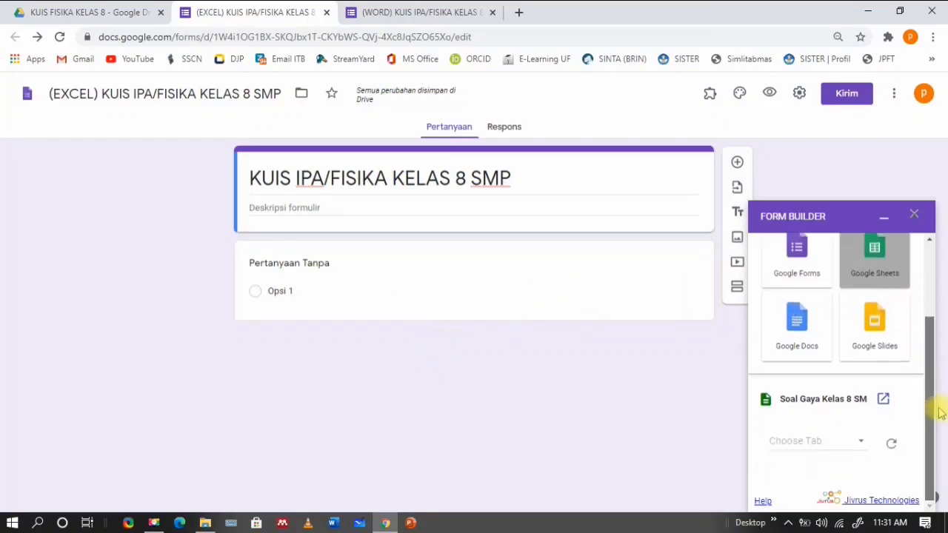
{"action": "left_click", "coordinate": [859, 442]}
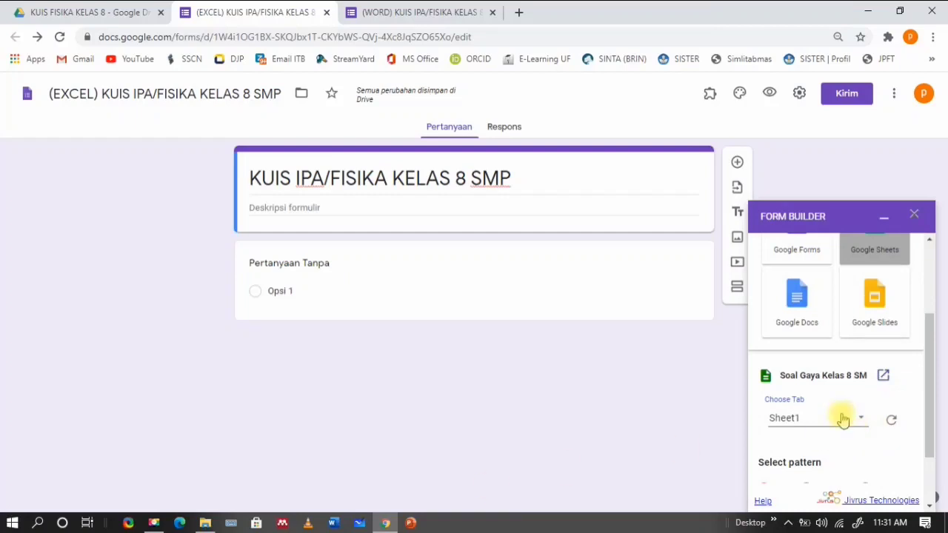
{"action": "left_click_drag", "start_coordinate": [926, 402], "coordinate": [927, 477]}
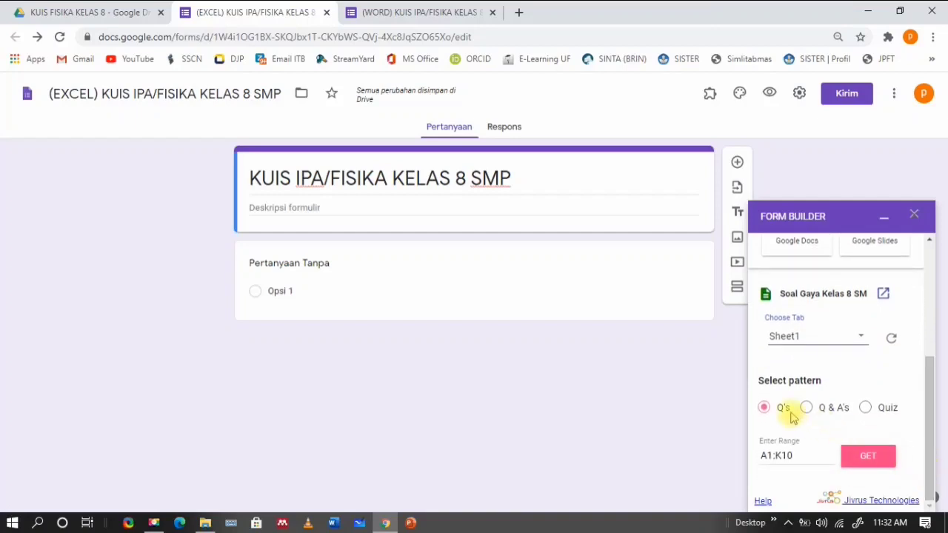
{"action": "left_click", "coordinate": [865, 408]}
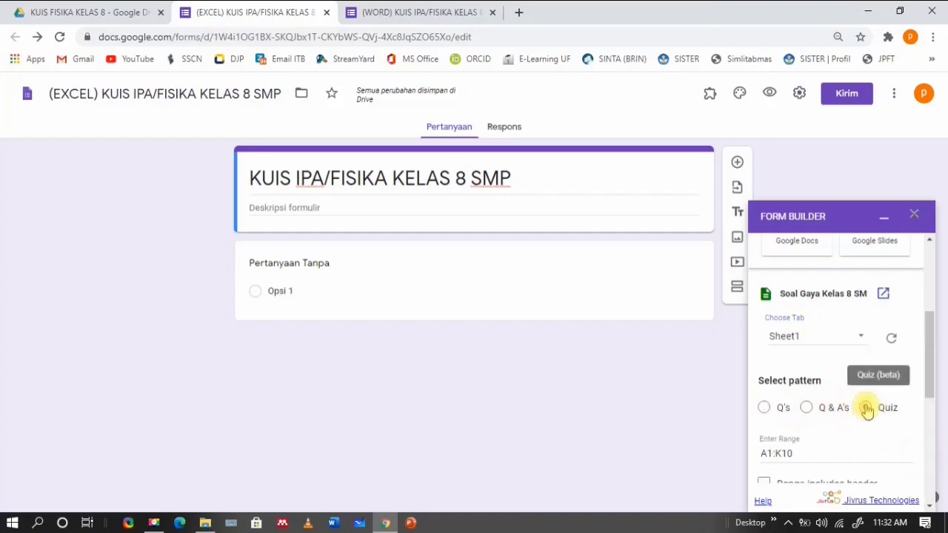
Step: Map the import's question to column B and its answers from column C through column F
{"action": "left_click_drag", "start_coordinate": [927, 383], "coordinate": [935, 429]}
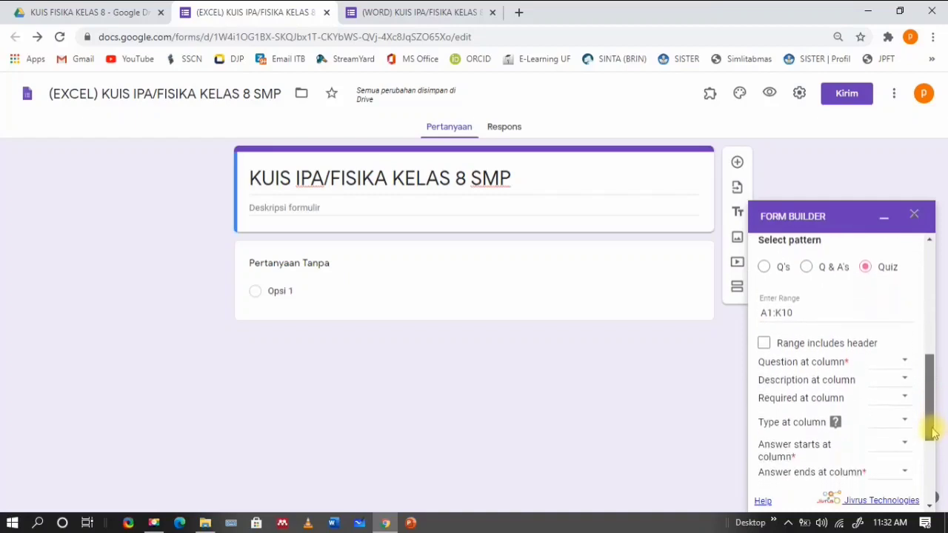
{"action": "scroll", "coordinate": [836, 318], "scroll_direction": "down", "scroll_amount": 1}
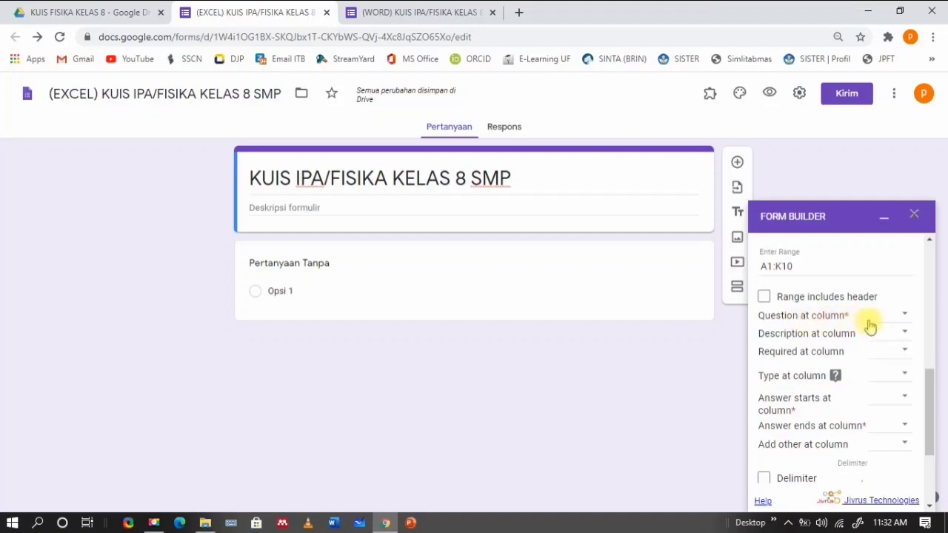
{"action": "left_click", "coordinate": [870, 326]}
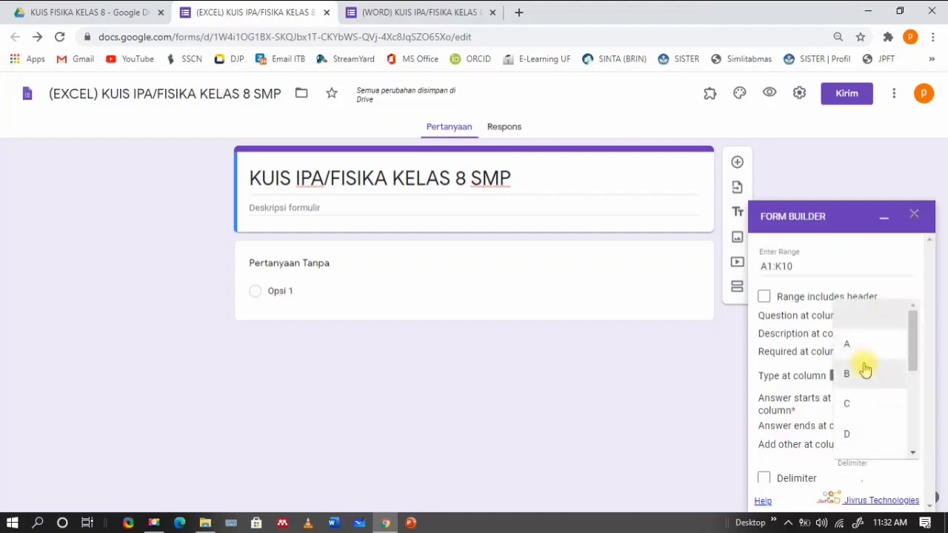
{"action": "left_click", "coordinate": [861, 374]}
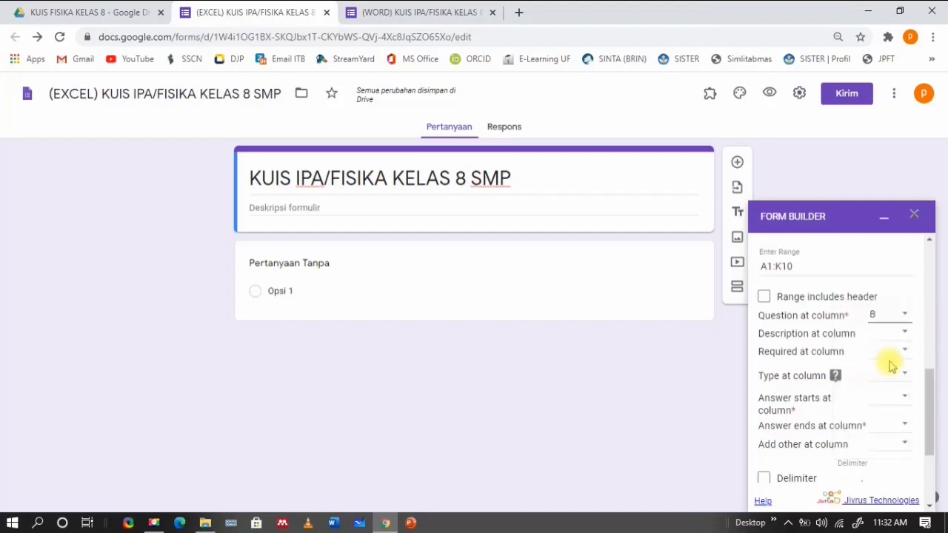
{"action": "scroll", "coordinate": [924, 383], "scroll_direction": "down", "scroll_amount": 1}
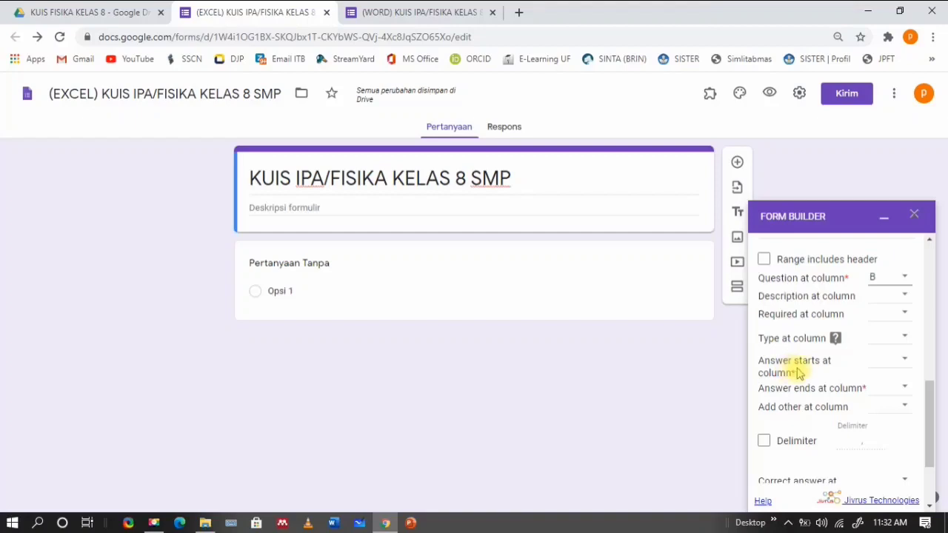
{"action": "left_click", "coordinate": [904, 363]}
{"action": "left_click", "coordinate": [859, 453]}
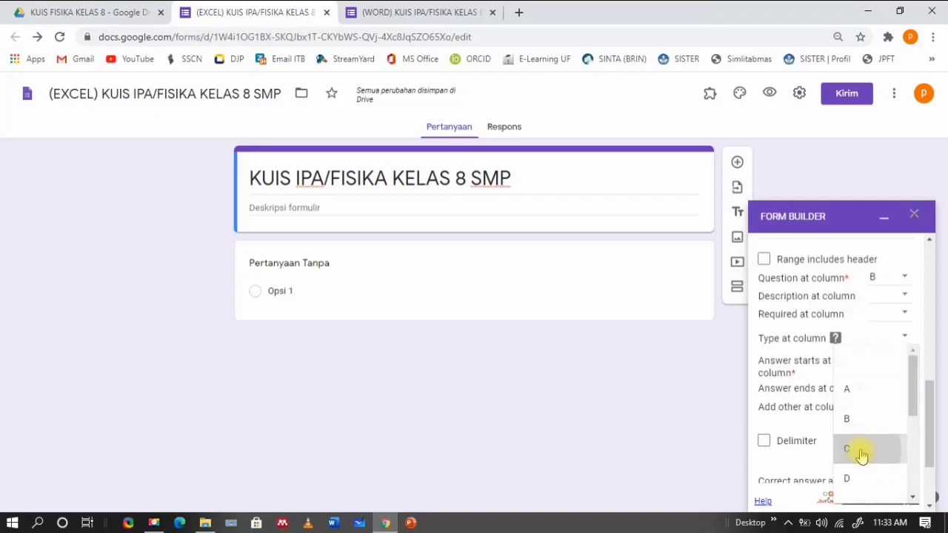
{"action": "left_click", "coordinate": [905, 389]}
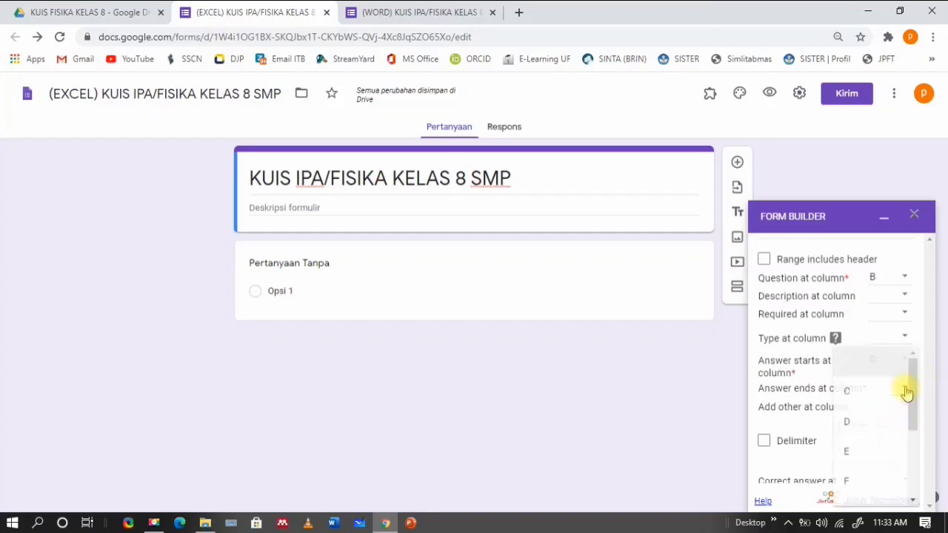
{"action": "left_click", "coordinate": [852, 481]}
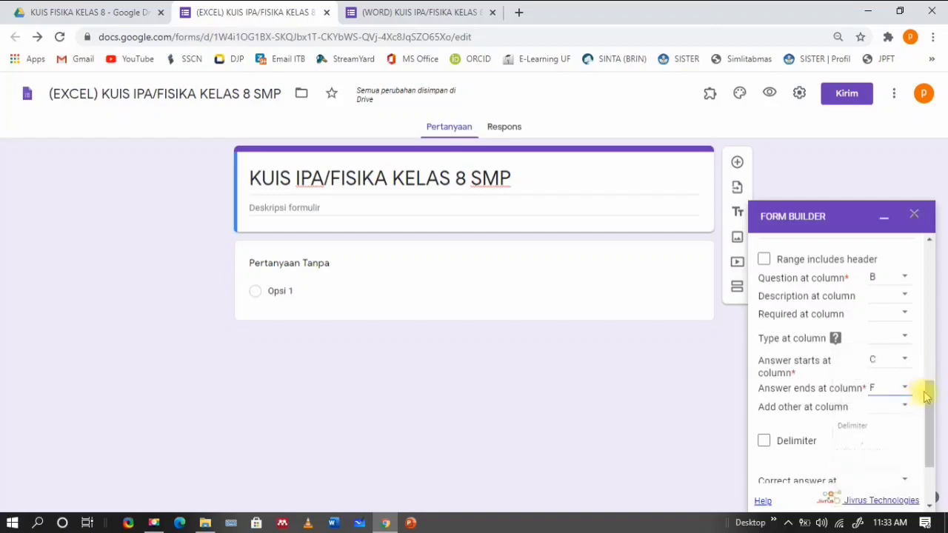
Step: Map the import's correct answer to column C and points to column H, and load the spreadsheet's fields
{"action": "left_click_drag", "start_coordinate": [926, 388], "coordinate": [933, 432]}
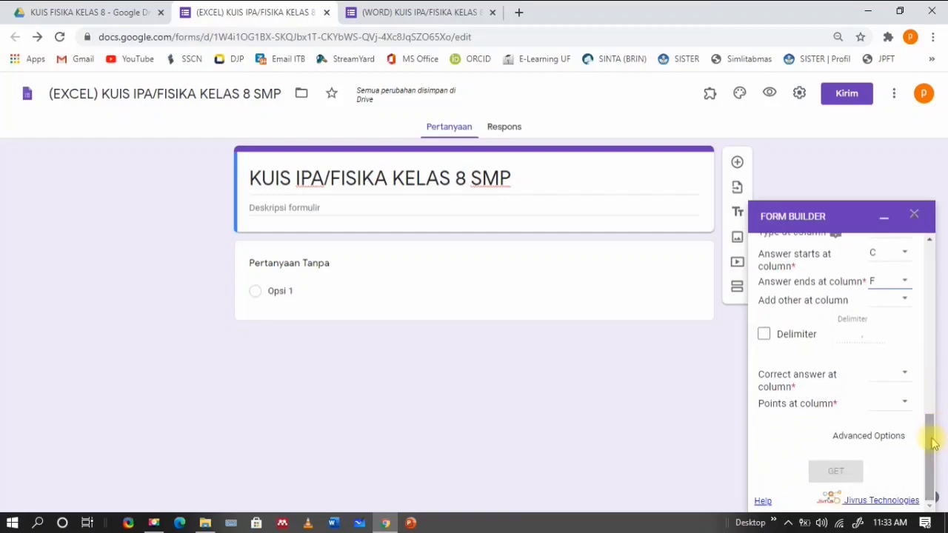
{"action": "left_click", "coordinate": [904, 375]}
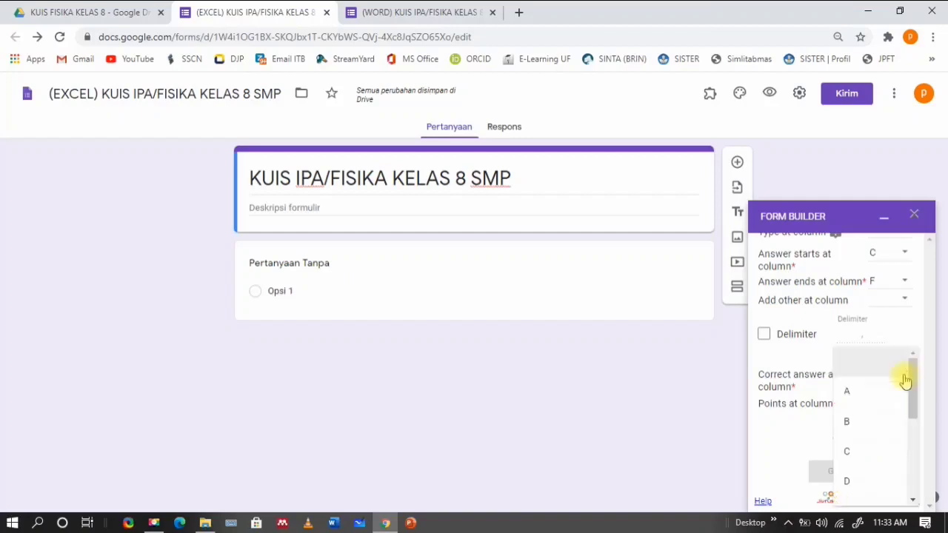
{"action": "left_click", "coordinate": [858, 456]}
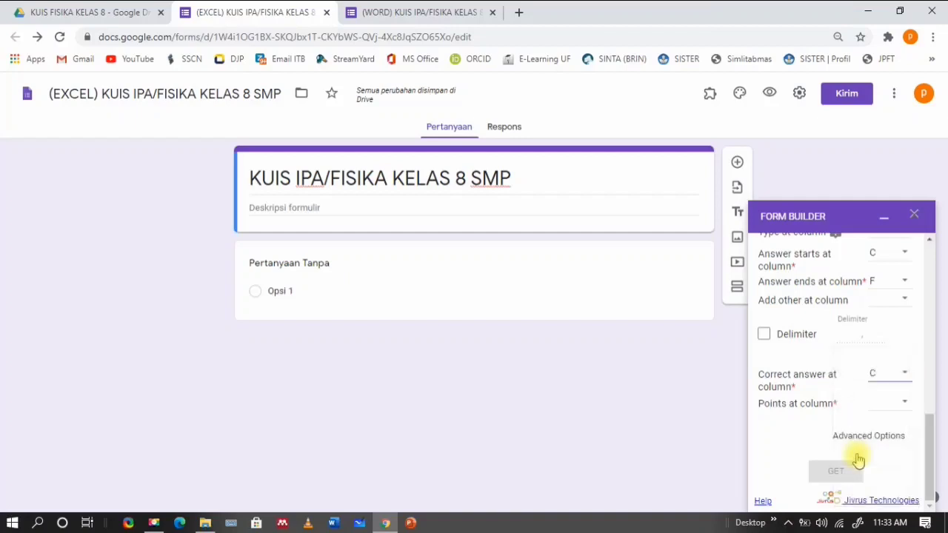
{"action": "left_click", "coordinate": [908, 404]}
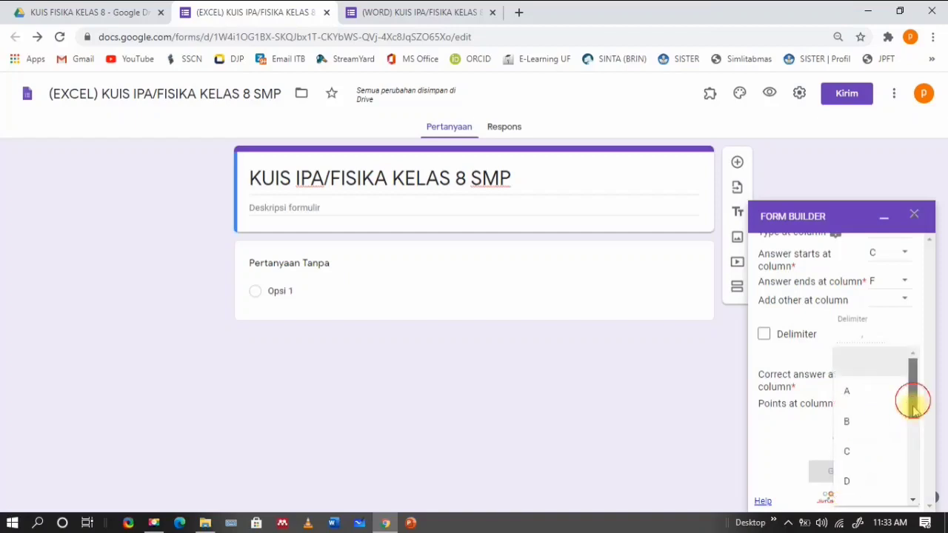
{"action": "left_click_drag", "start_coordinate": [913, 404], "coordinate": [914, 478]}
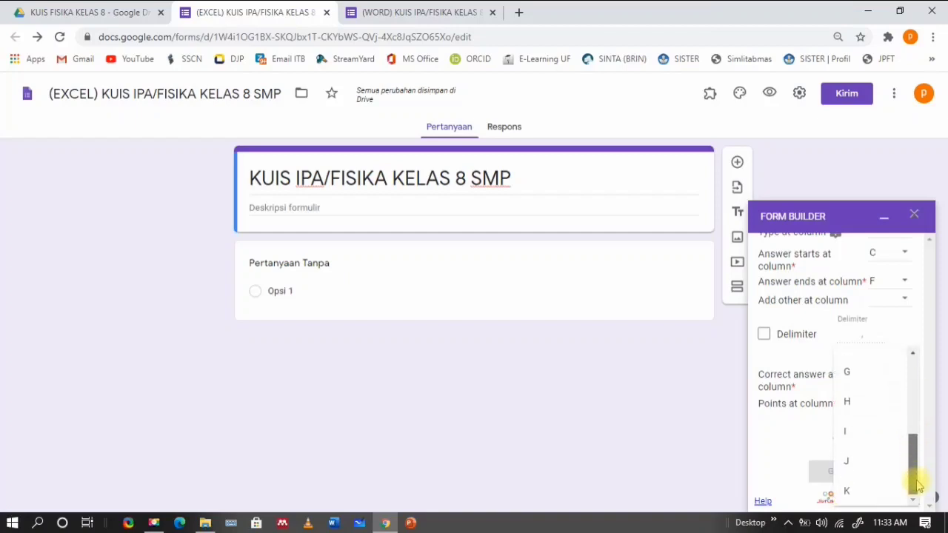
{"action": "left_click", "coordinate": [856, 404]}
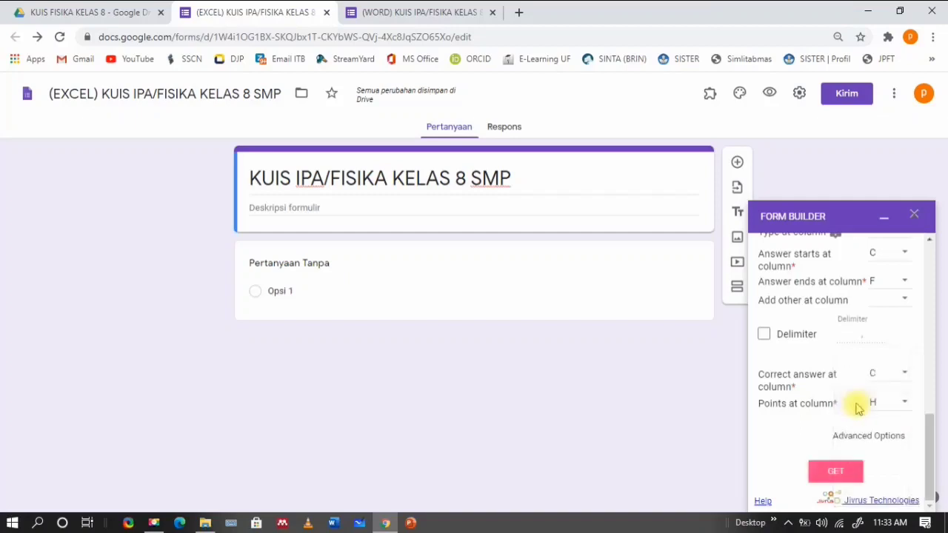
{"action": "left_click", "coordinate": [837, 471]}
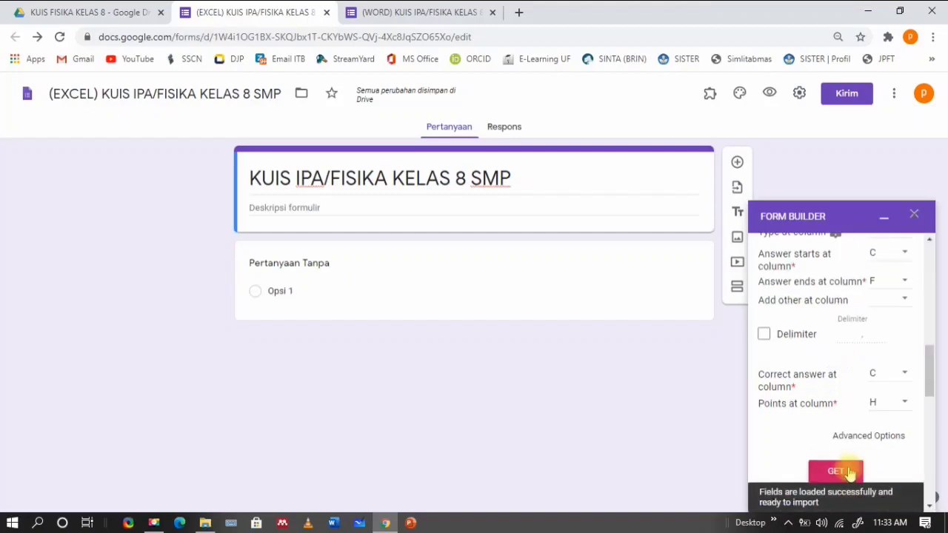
Step: Exclude item 1, "KUIS G", from the loaded fields and import questions 2 through 6 into the form
{"action": "left_click_drag", "start_coordinate": [928, 373], "coordinate": [945, 411]}
{"action": "scroll", "coordinate": [836, 356], "scroll_direction": "down", "scroll_amount": 2}
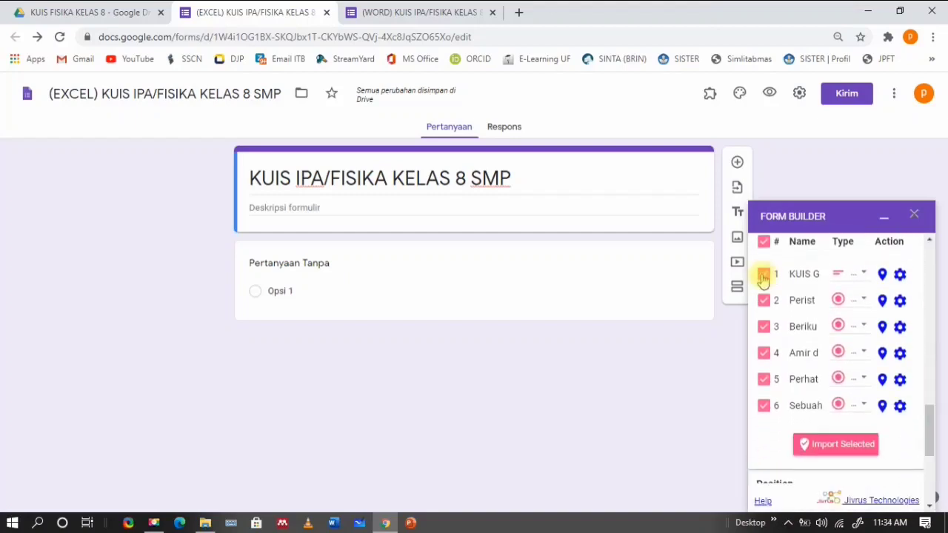
{"action": "left_click", "coordinate": [763, 275]}
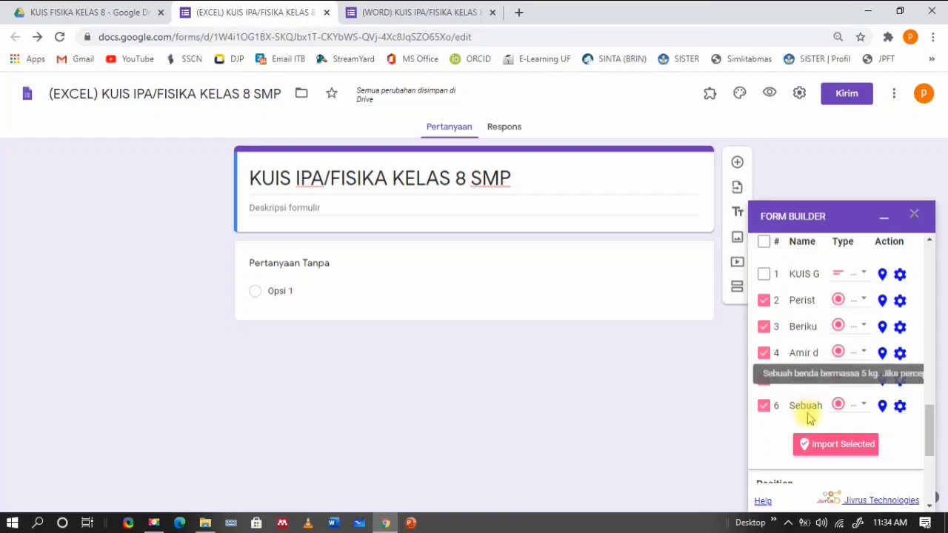
{"action": "left_click", "coordinate": [822, 444]}
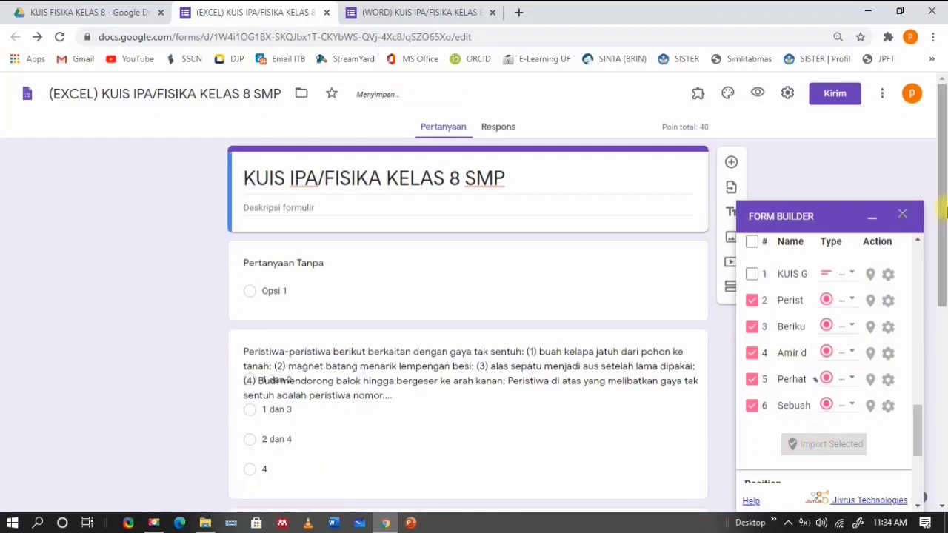
Step: Cut and re-paste the text of the imported "Peristiwa-peristiwa berikut" question to refresh its layout
{"action": "scroll", "coordinate": [944, 211], "scroll_direction": "down", "scroll_amount": 1}
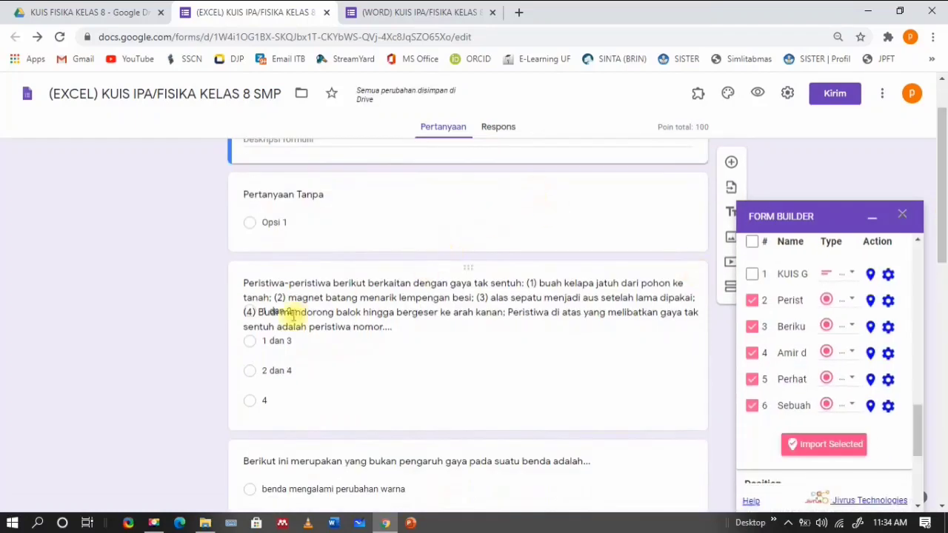
{"action": "left_click", "coordinate": [338, 302]}
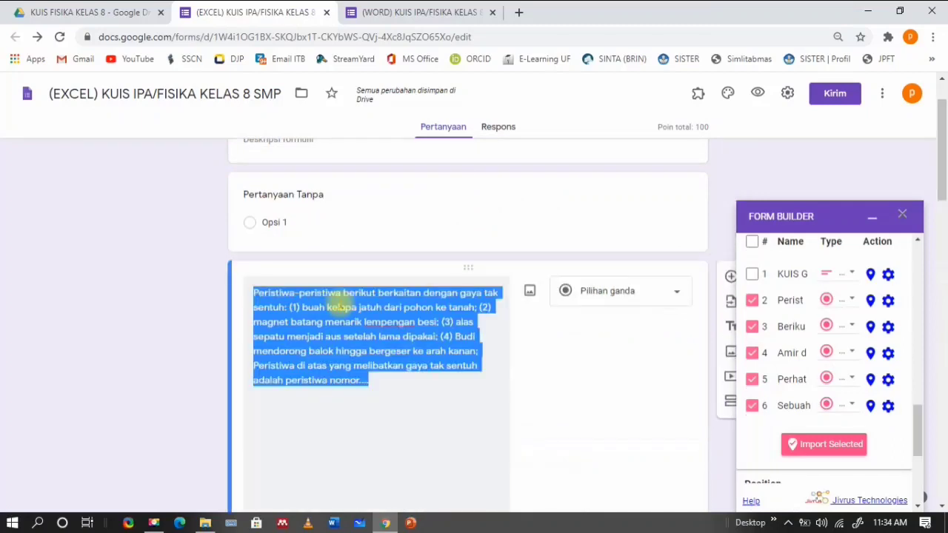
{"action": "key", "text": "BackSpace"}
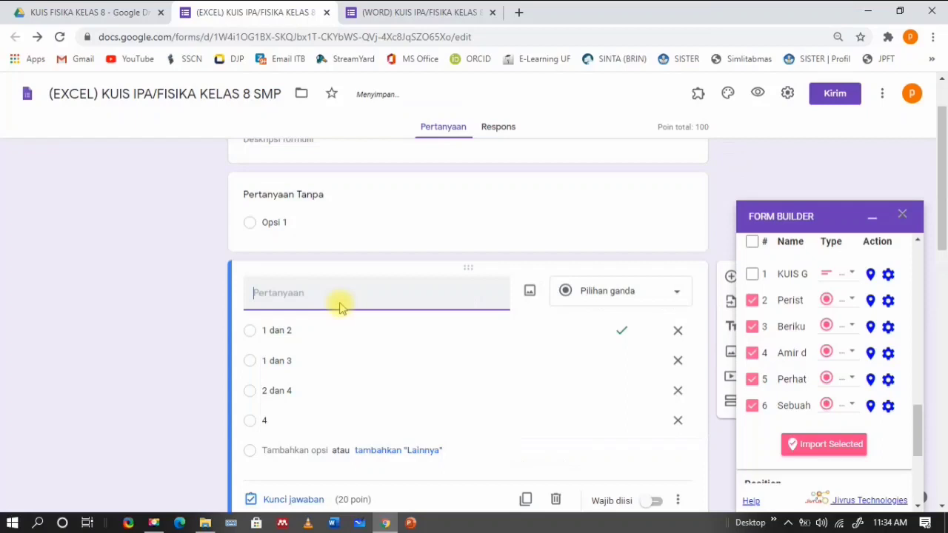
{"action": "type", "text": "Peristiwa-peristiwa berikut berkaitan dengan gaya tak sentuh: (1) buah kelapa jatuh dari pohon ke tanah (2) magnet batang menarik serpengan besi (3) alas sepatu menjadi aus setelah lama dipakai (4) Budi mendorong balok hingga bergeser ke arah kanan. Peristiwa di atas yang melibatkan gaya tak sentuh adalah peristiwa nomor...."}
{"action": "scroll", "coordinate": [861, 333], "scroll_direction": "down", "scroll_amount": 4}
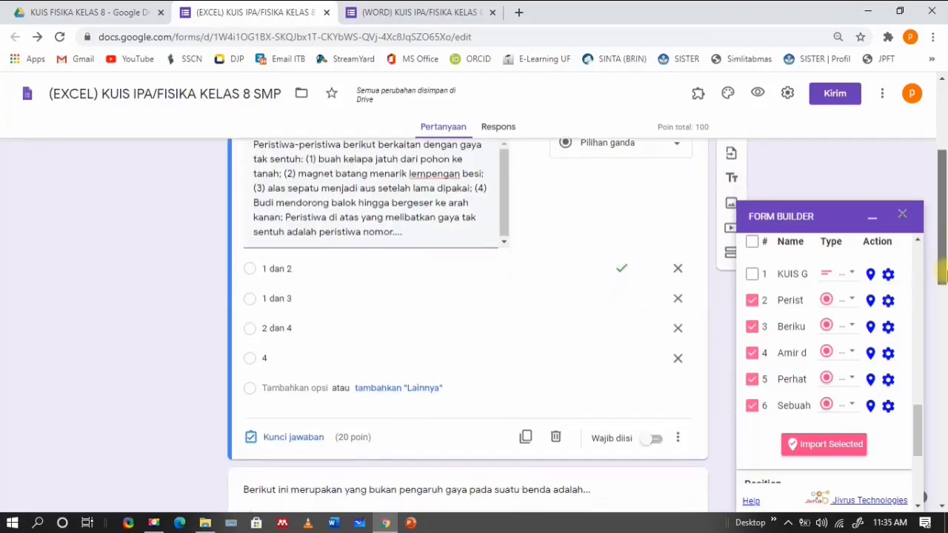
Step: Cut and re-paste the text of the question "Berikut ini merupakan yang bukan pengaruh gaya pada suatu benda adalah..." to refresh its layout
{"action": "left_click", "coordinate": [595, 355]}
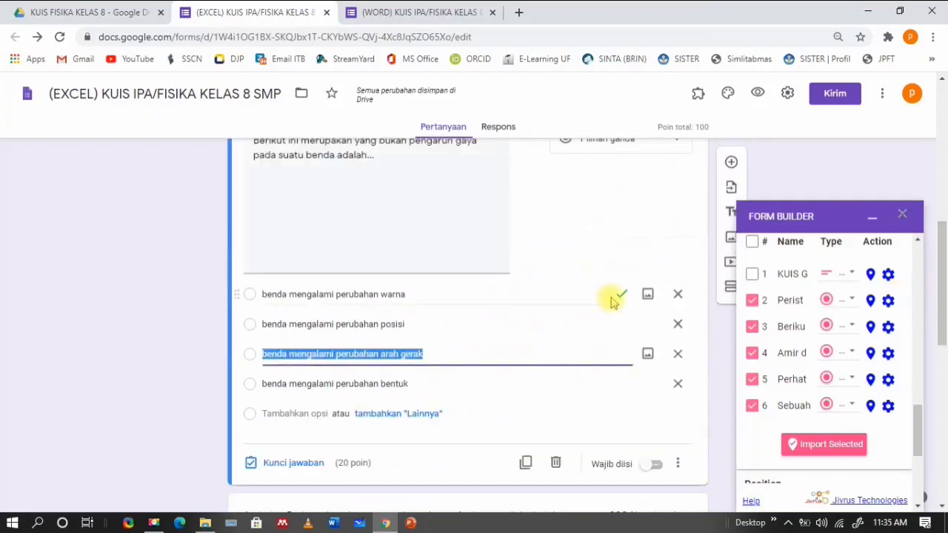
{"action": "scroll", "coordinate": [945, 268], "scroll_direction": "up", "scroll_amount": 1}
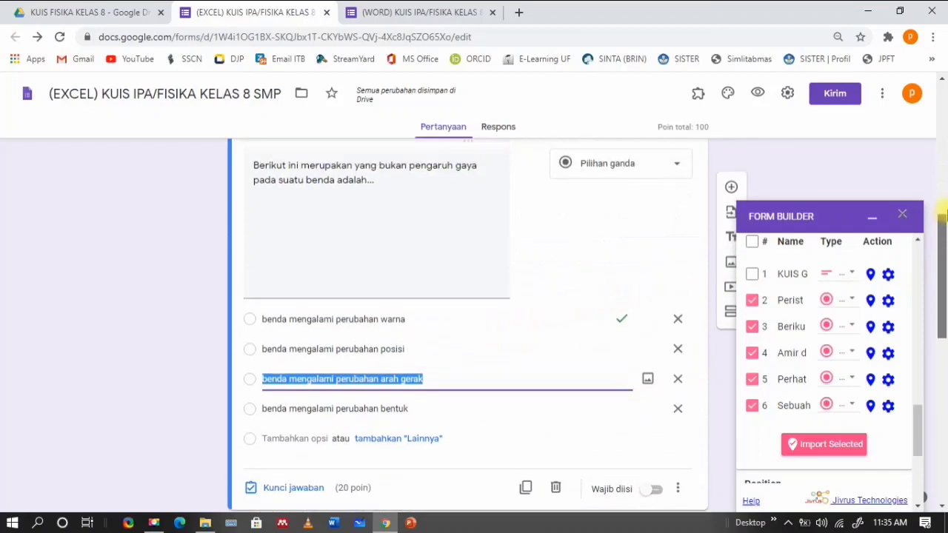
{"action": "left_click", "coordinate": [473, 254]}
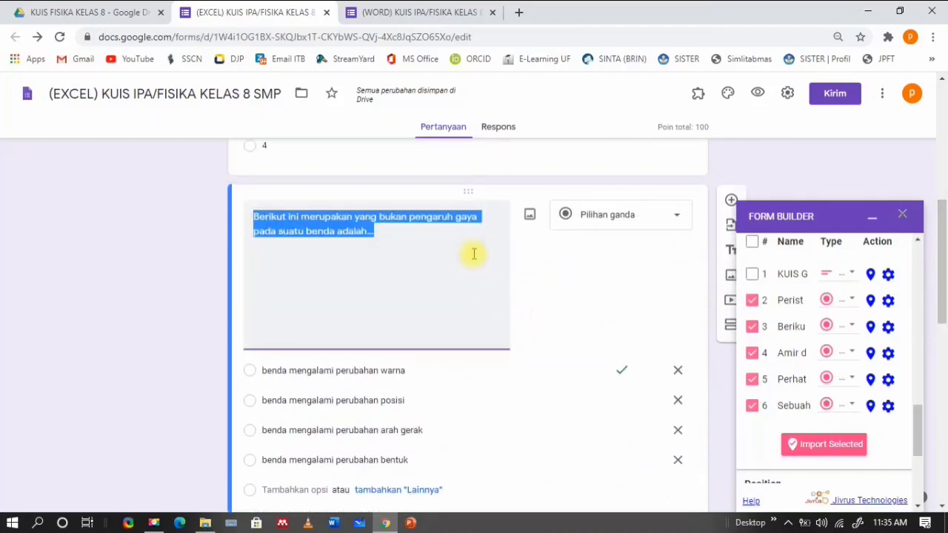
{"action": "key", "text": "ctrl+x"}
{"action": "key", "text": "ctrl+v"}
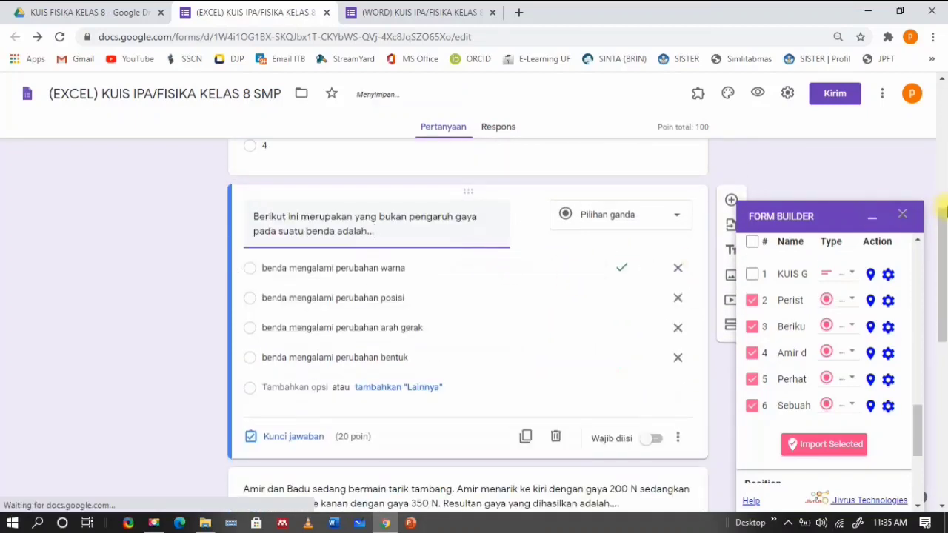
Step: Make the "Peristiwa-peristiwa berikut" question required and shuffle its option order
{"action": "scroll", "coordinate": [945, 213], "scroll_direction": "up", "scroll_amount": 3}
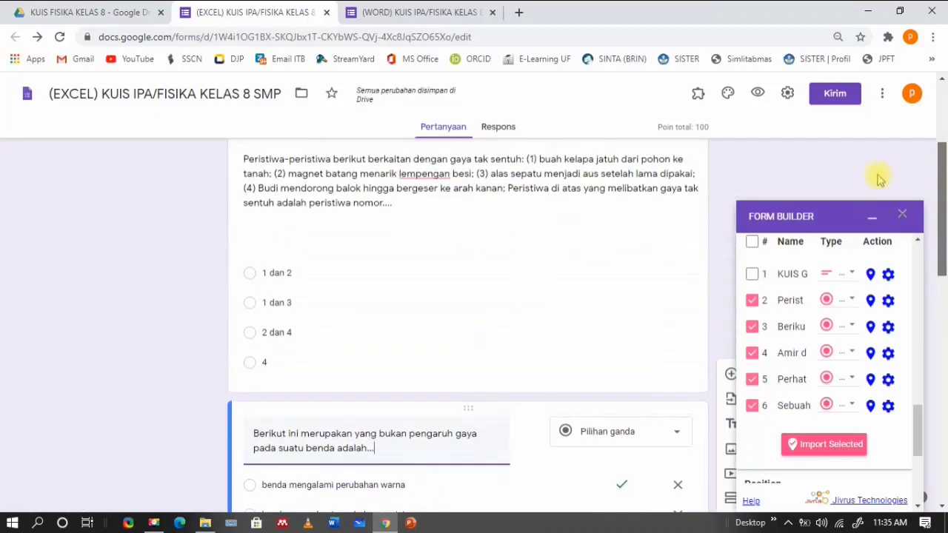
{"action": "left_click", "coordinate": [581, 220]}
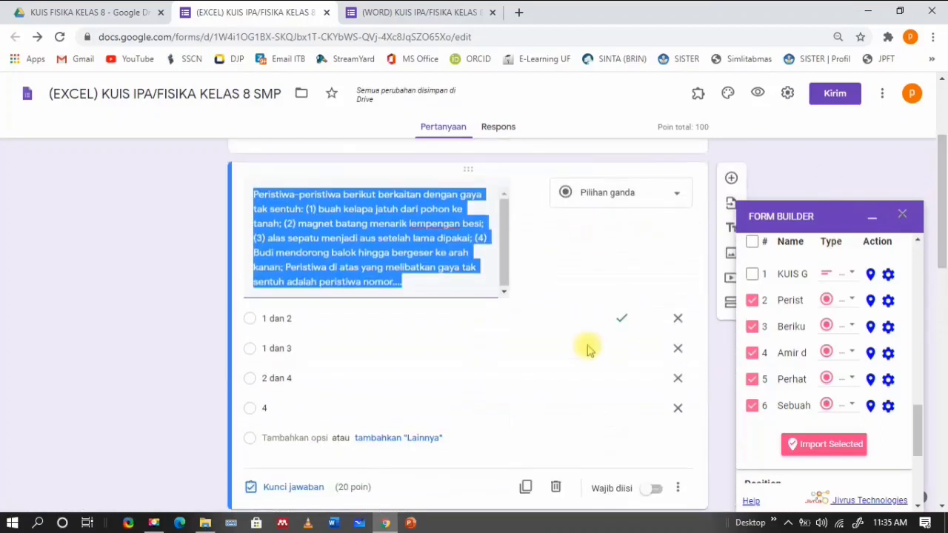
{"action": "left_click", "coordinate": [622, 318]}
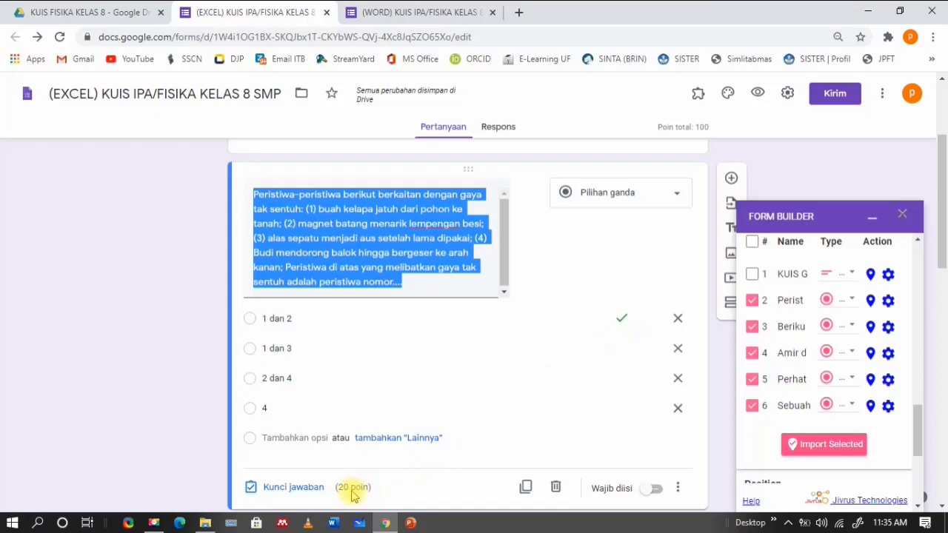
{"action": "left_click", "coordinate": [657, 490]}
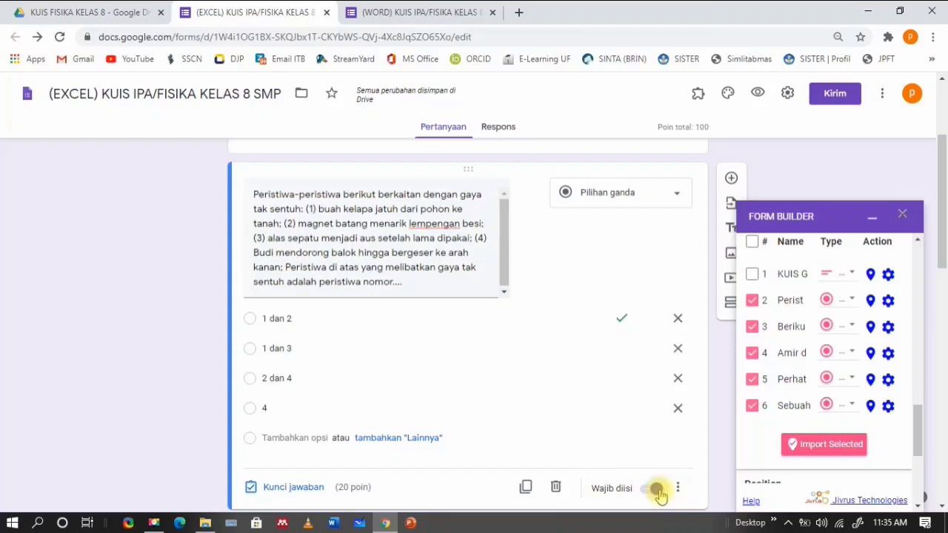
{"action": "left_click", "coordinate": [658, 490]}
{"action": "left_click", "coordinate": [677, 488]}
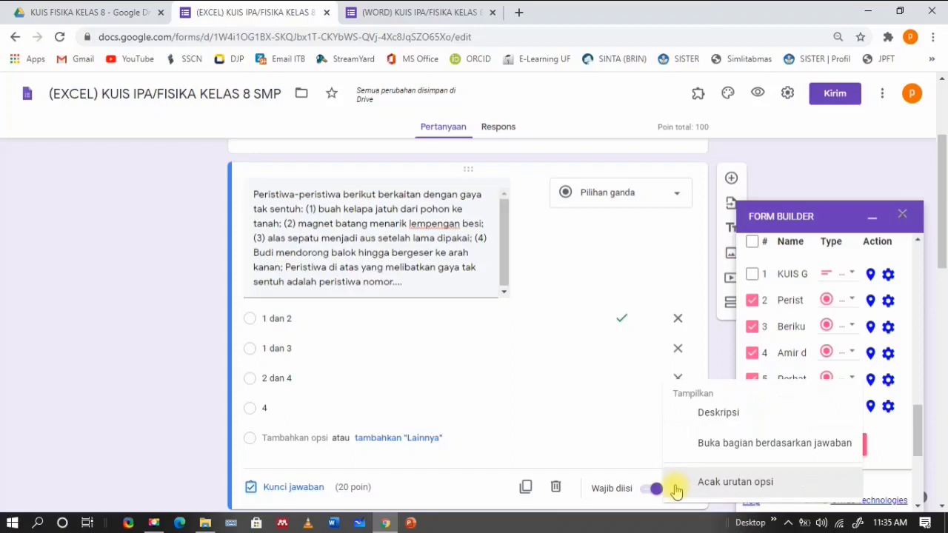
{"action": "left_click", "coordinate": [726, 483]}
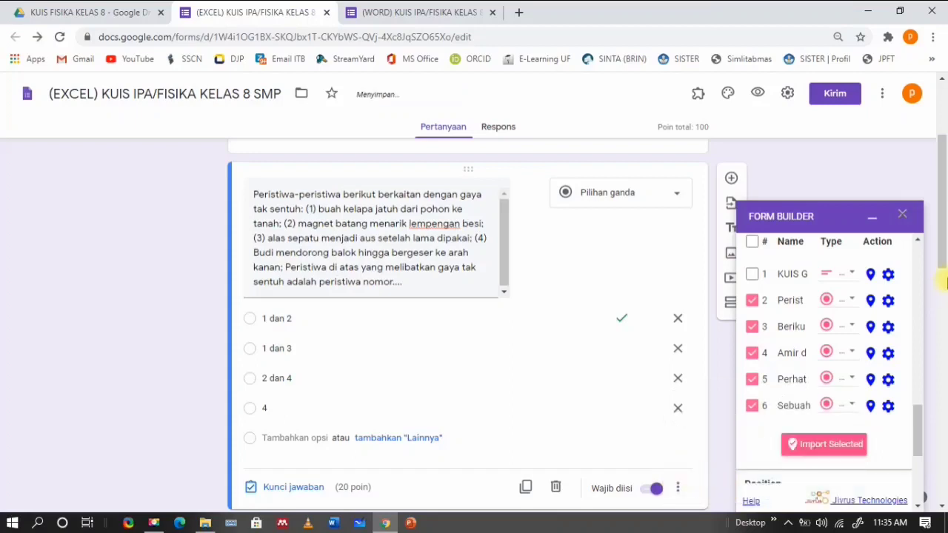
Step: Make the "Berikut ini merupakan yang bukan pengaruh gaya" question required and shuffle its option order
{"action": "left_click", "coordinate": [944, 285]}
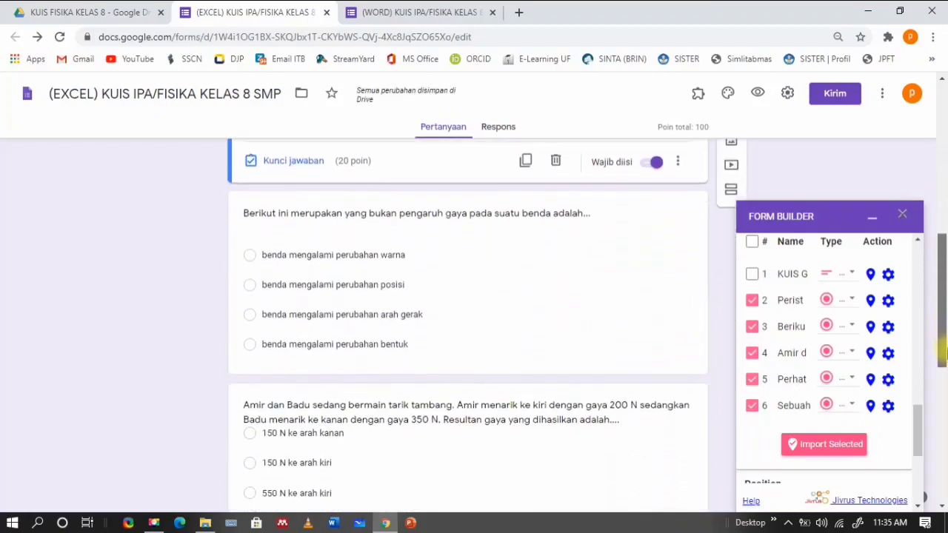
{"action": "left_click", "coordinate": [581, 296]}
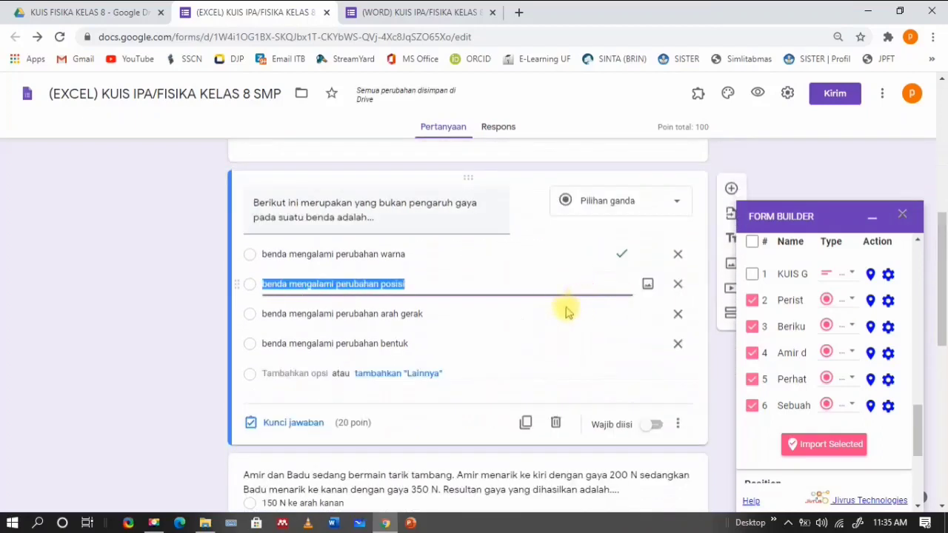
{"action": "left_click", "coordinate": [654, 424]}
{"action": "left_click", "coordinate": [678, 423]}
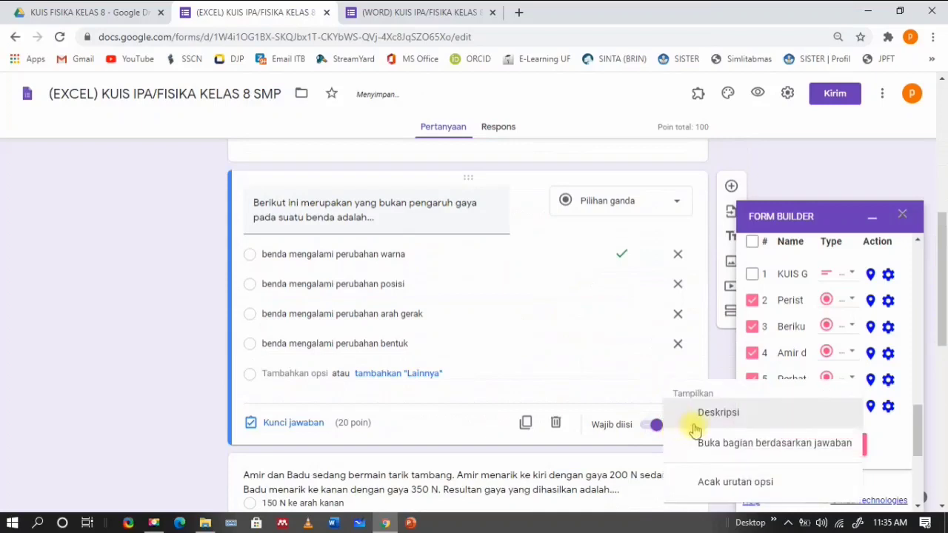
{"action": "left_click", "coordinate": [746, 487]}
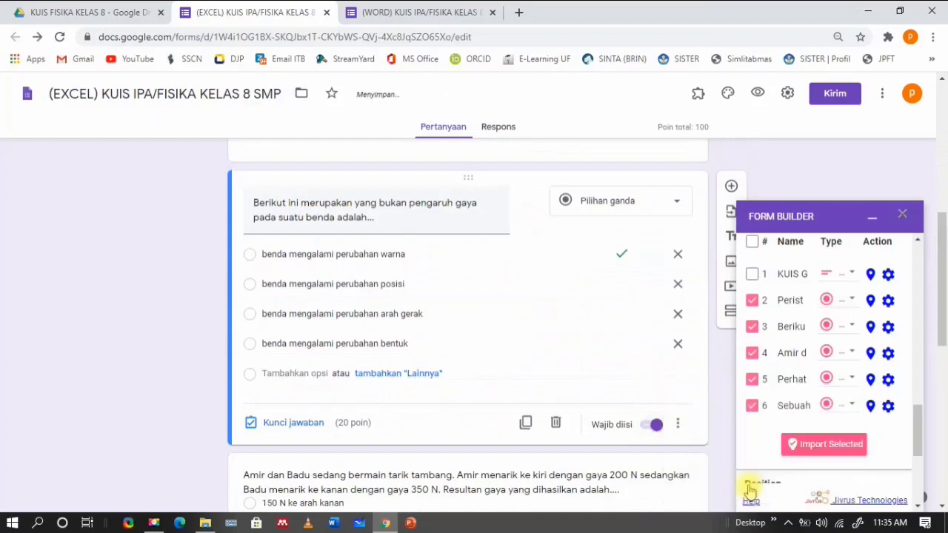
Step: Switch to the KUIS FISIKA KELAS 8 folder in Google Drive and create a new blank Google Form there
{"action": "scroll", "coordinate": [722, 259], "scroll_direction": "up", "scroll_amount": 6}
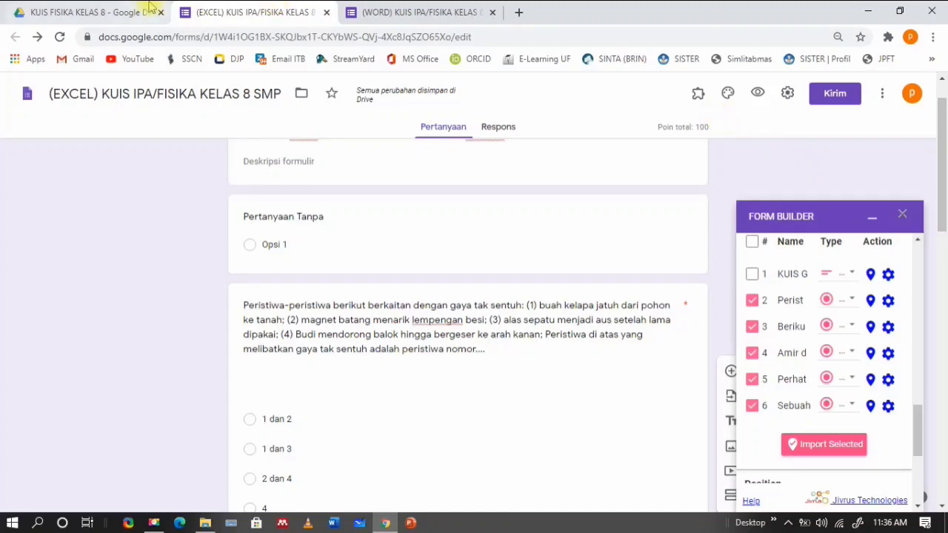
{"action": "left_click", "coordinate": [126, 8]}
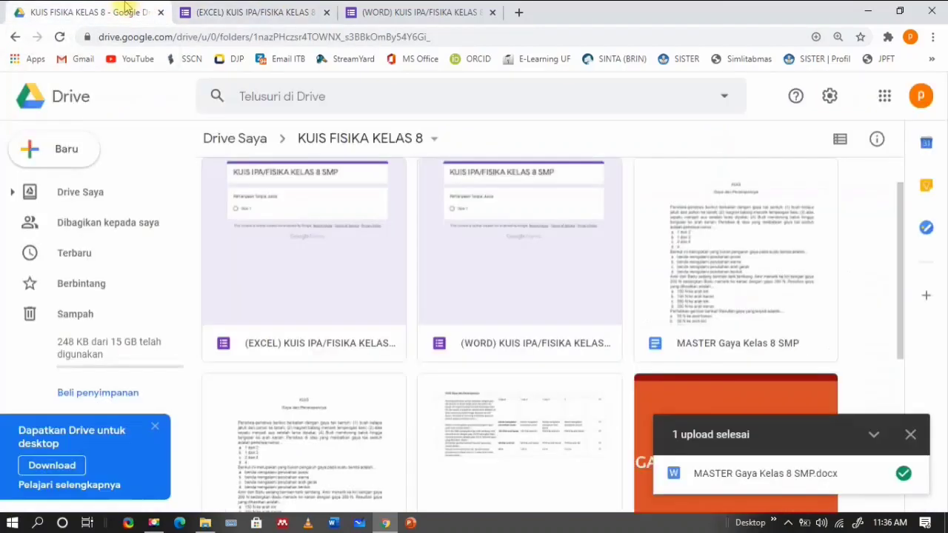
{"action": "double_click", "coordinate": [851, 271]}
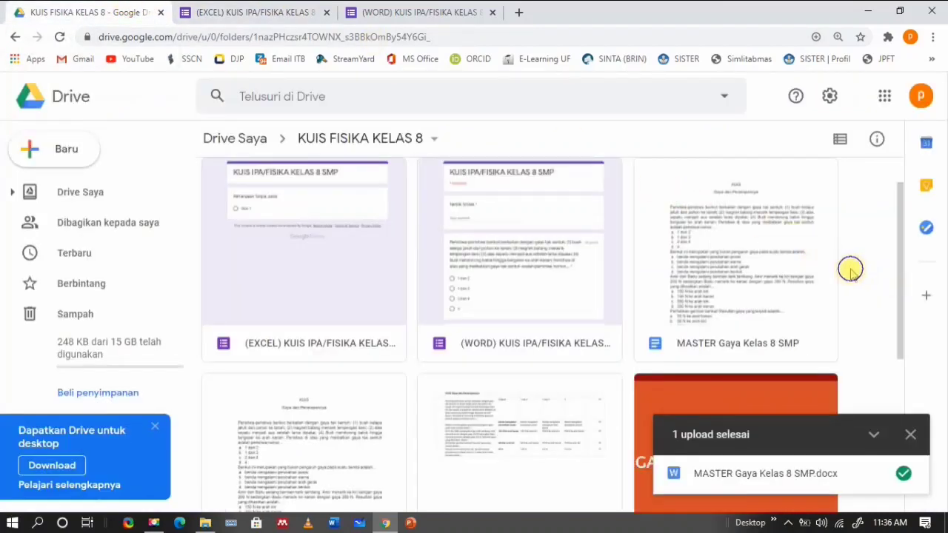
Step: Copy the title "KUIS IPA/FISIKA KELAS 8 SMP" from the (EXCEL) form and paste it as the new form's title
{"action": "left_click", "coordinate": [414, 11]}
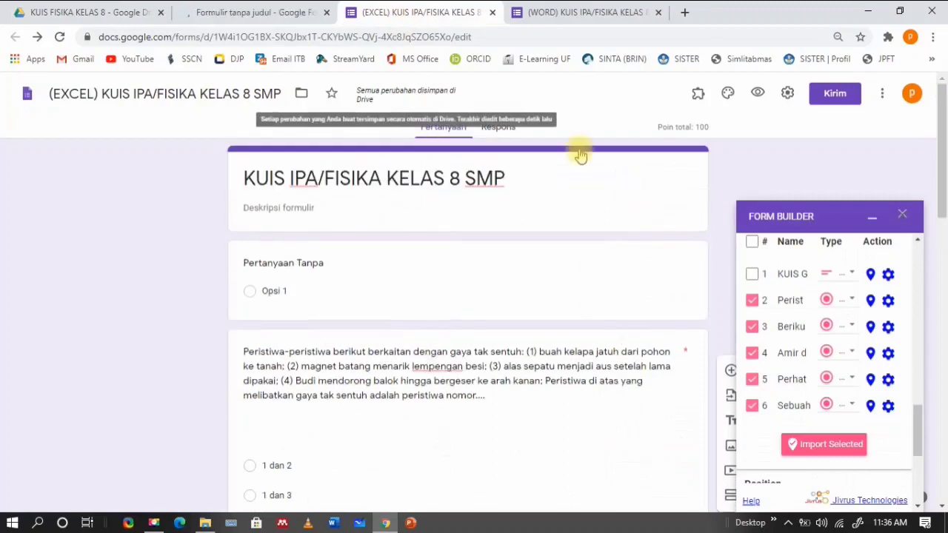
{"action": "triple_click", "coordinate": [434, 176]}
{"action": "left_click", "coordinate": [237, 9]}
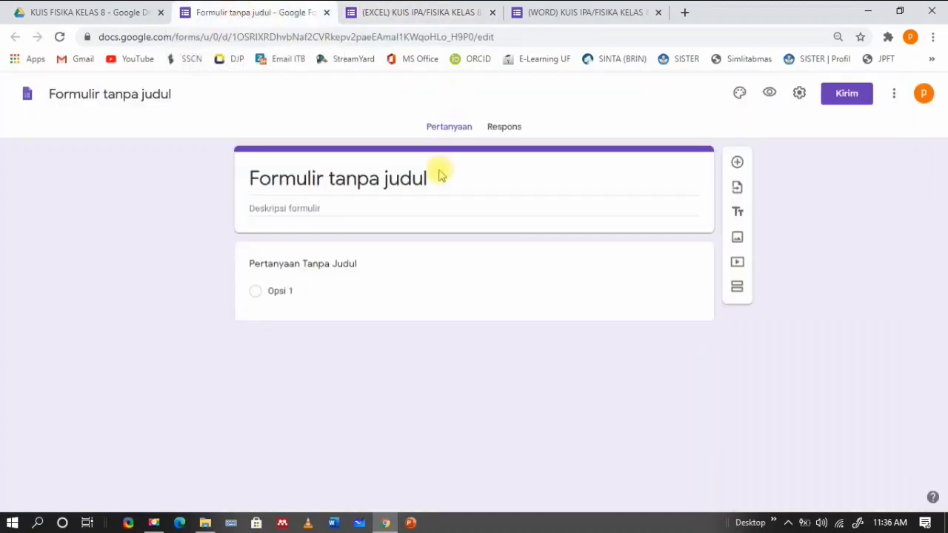
{"action": "left_click", "coordinate": [395, 178]}
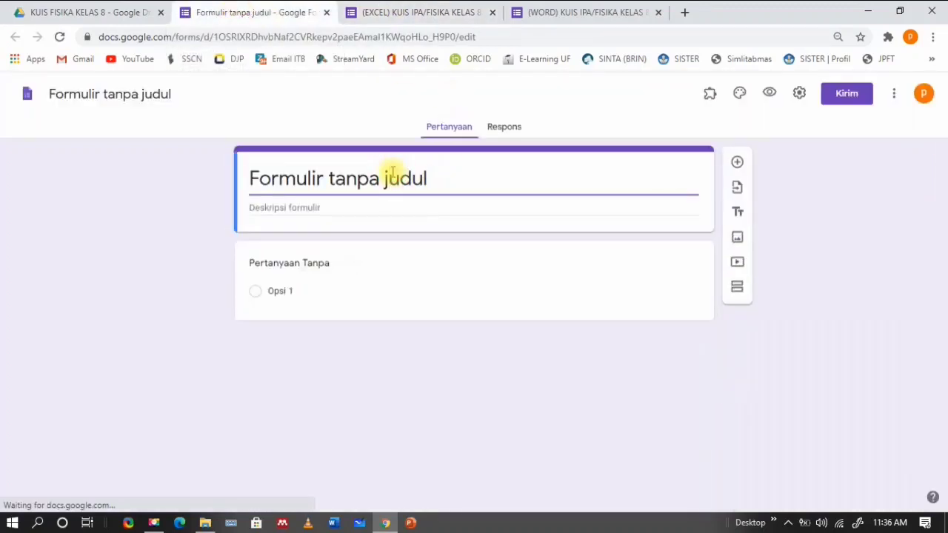
{"action": "triple_click", "coordinate": [394, 178]}
{"action": "key", "text": "ctrl+v"}
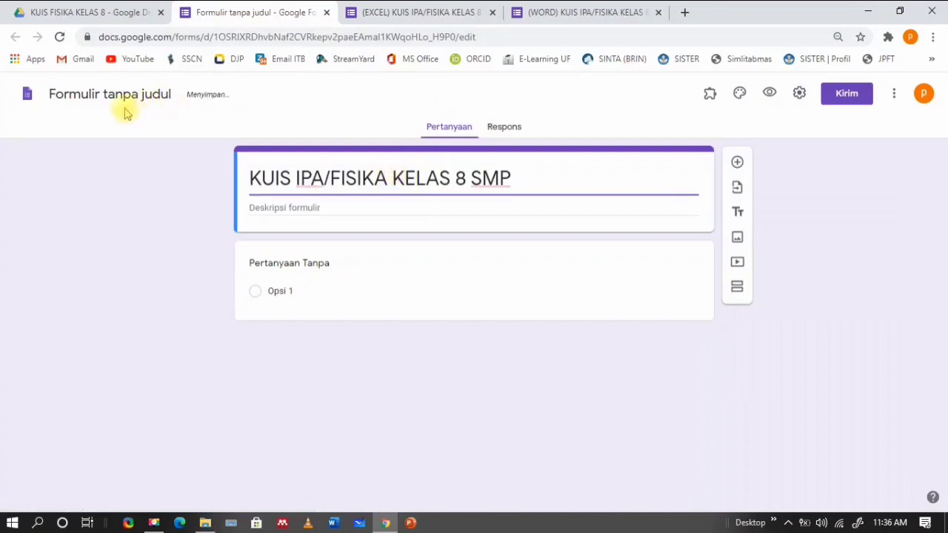
Step: Rename the form file as "(PPT) KUIS IPA/FISIKA KELAS 8 SMP"
{"action": "left_click", "coordinate": [124, 104]}
{"action": "left_click", "coordinate": [48, 94]}
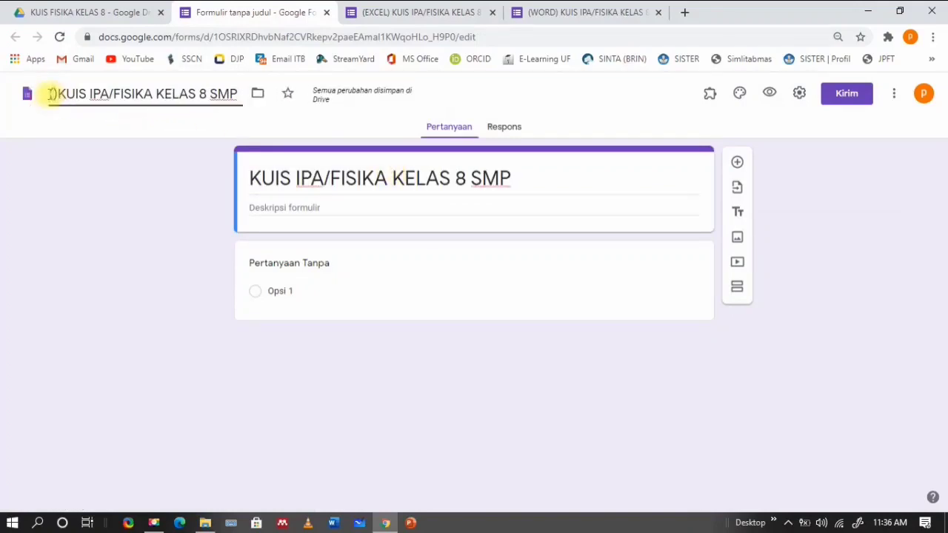
{"action": "type", "text": "(PPT"}
{"action": "key", "text": "Right"}
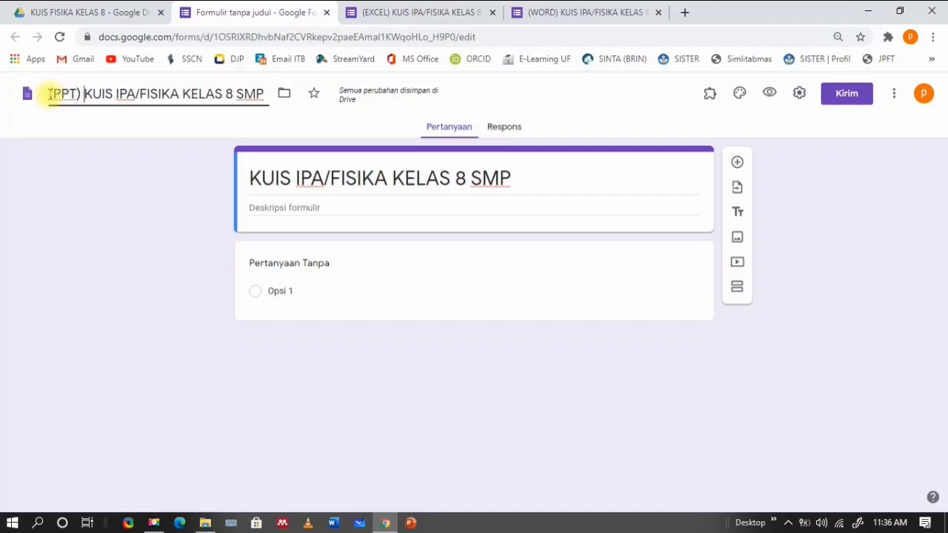
{"action": "left_click", "coordinate": [568, 393]}
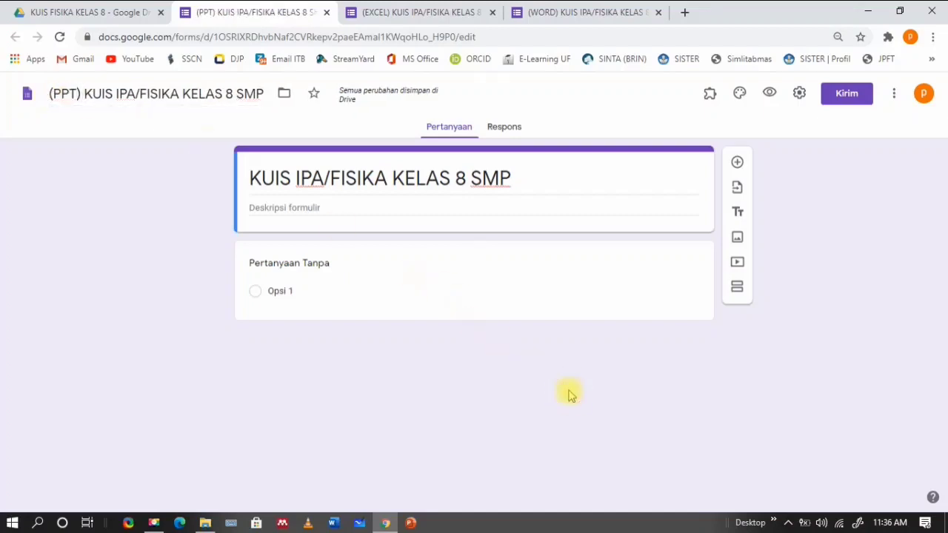
Step: Start the Form Builder add-on and load the second "Soal Gaya Kelas 8 S..." presentation from Google Slides as the import source
{"action": "left_click", "coordinate": [708, 94]}
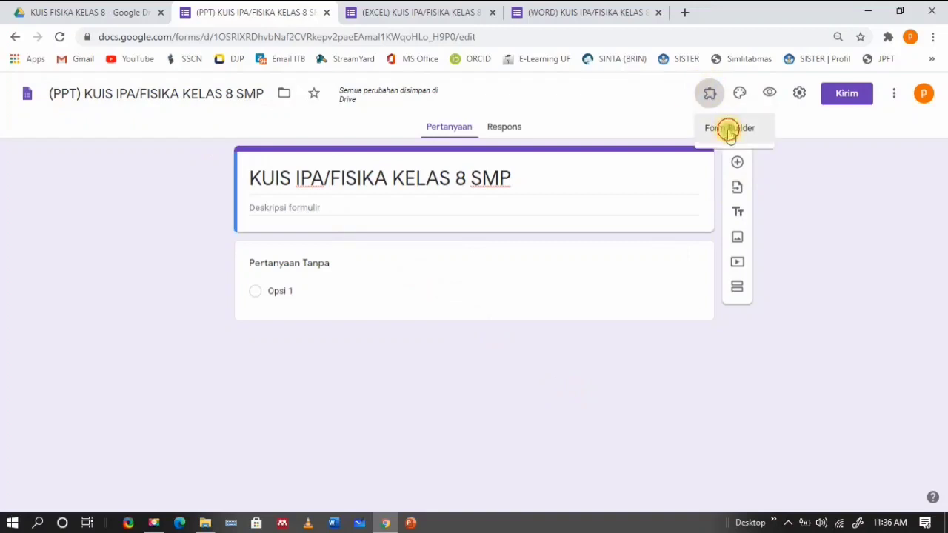
{"action": "left_click", "coordinate": [730, 130]}
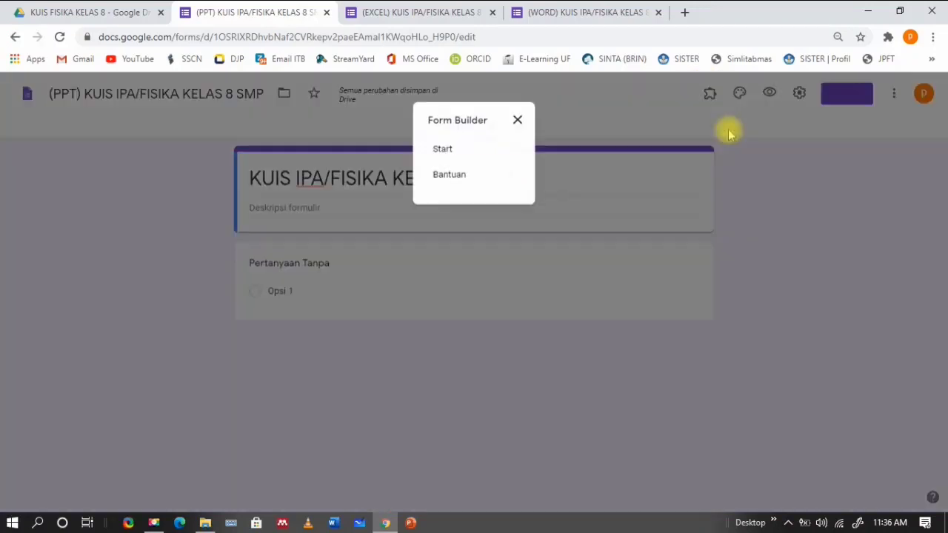
{"action": "left_click", "coordinate": [447, 152]}
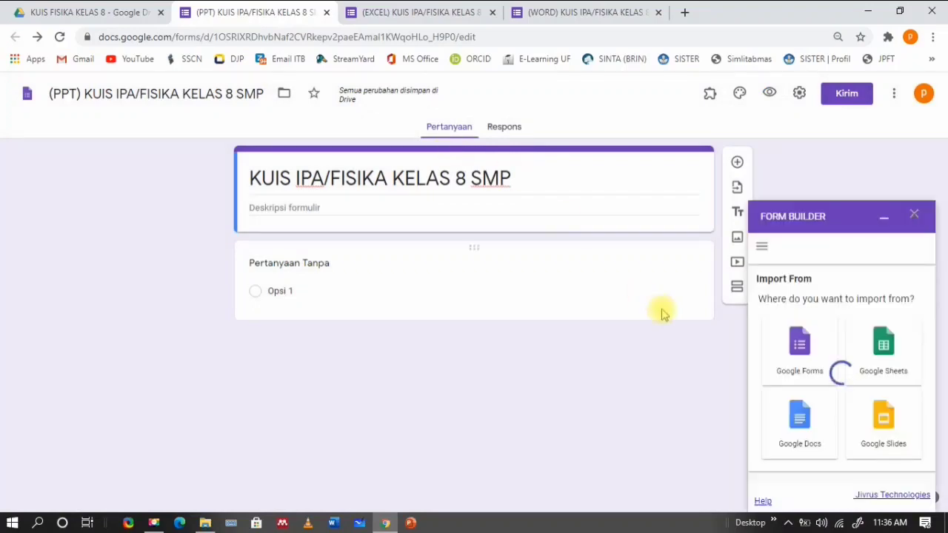
{"action": "left_click", "coordinate": [882, 413]}
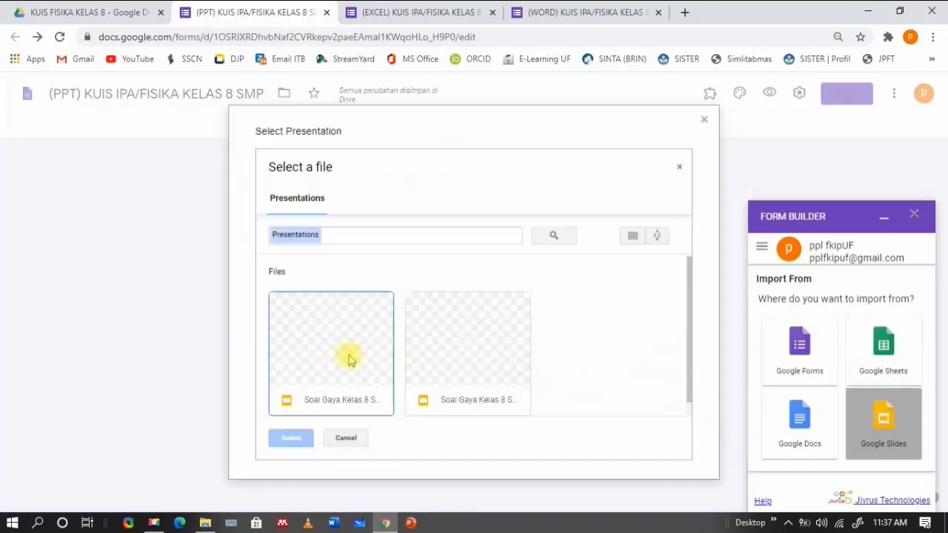
{"action": "left_click", "coordinate": [331, 346]}
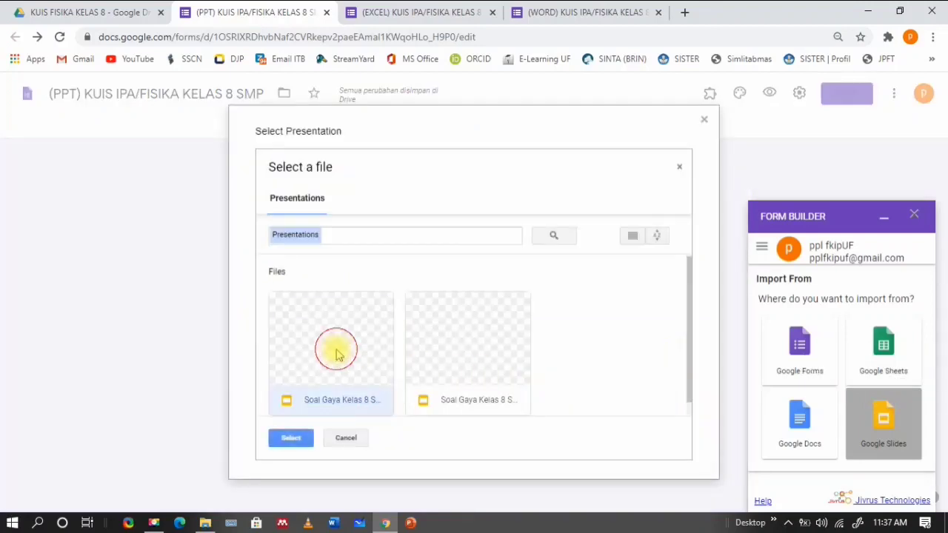
{"action": "left_click", "coordinate": [429, 349]}
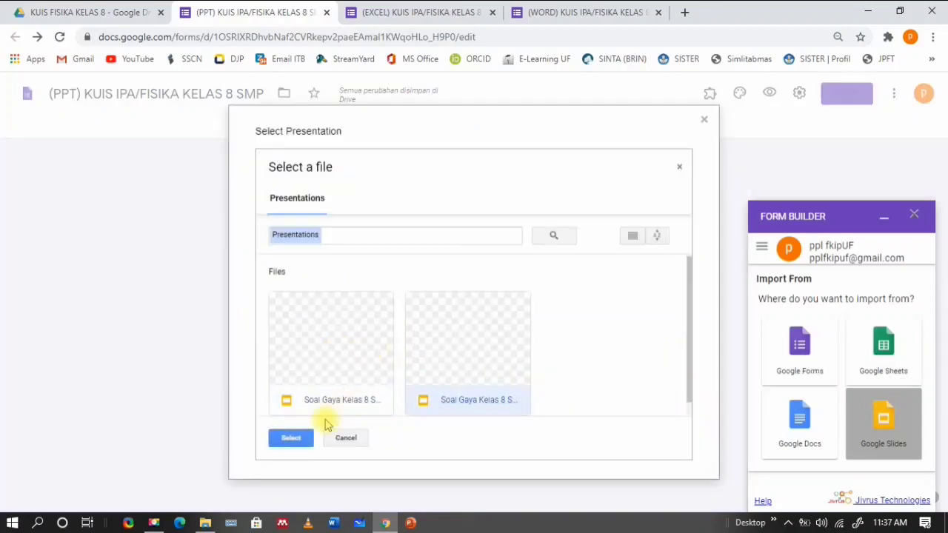
{"action": "left_click", "coordinate": [283, 440]}
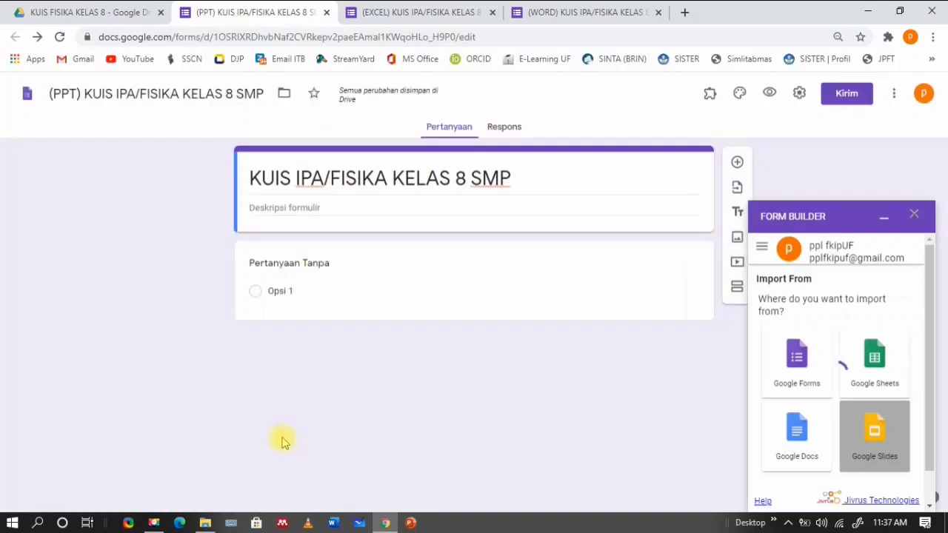
Step: Exclude the "KUIS" title item from the Form Builder list and import the five remaining questions, items 2 to 6
{"action": "left_click_drag", "start_coordinate": [930, 297], "coordinate": [931, 400]}
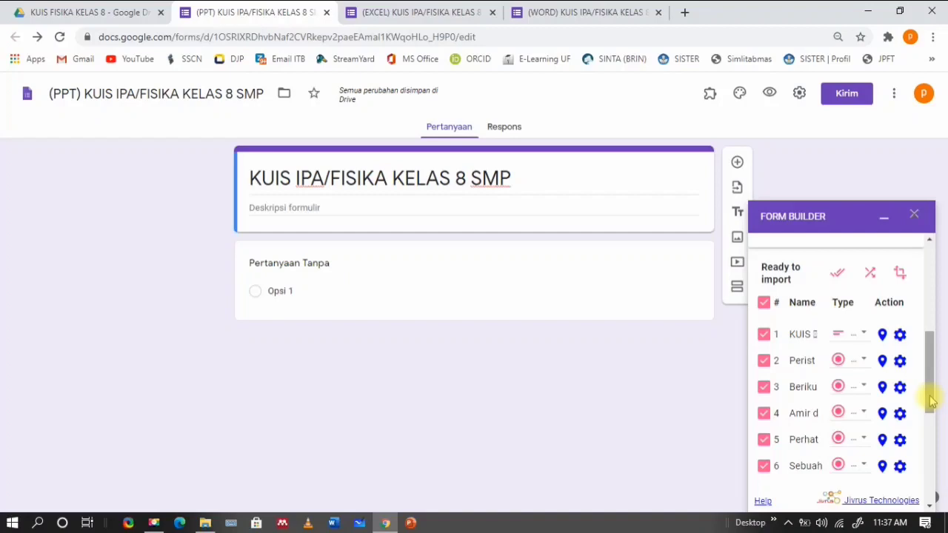
{"action": "left_click", "coordinate": [765, 337]}
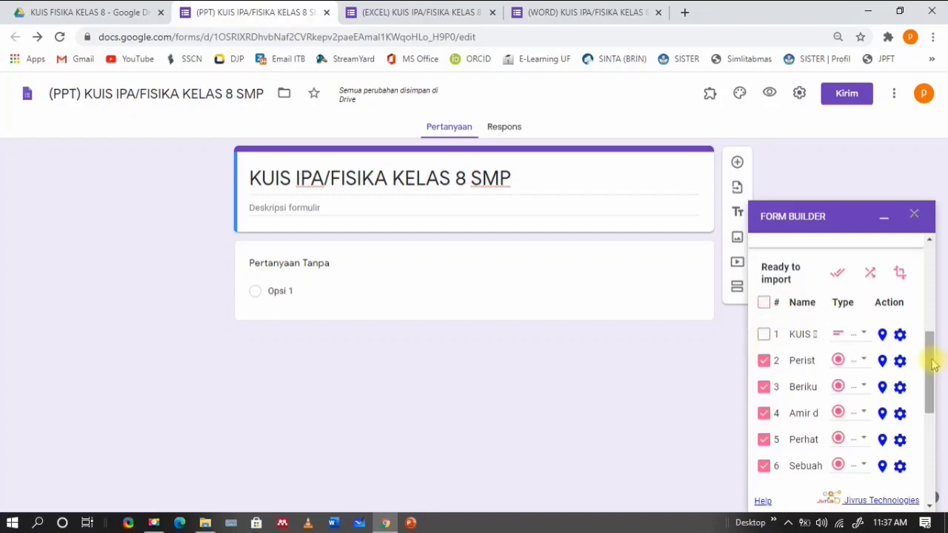
{"action": "scroll", "coordinate": [934, 383], "scroll_direction": "down", "scroll_amount": 1}
{"action": "scroll", "coordinate": [931, 379], "scroll_direction": "down", "scroll_amount": 1}
{"action": "scroll", "coordinate": [931, 378], "scroll_direction": "up", "scroll_amount": 1}
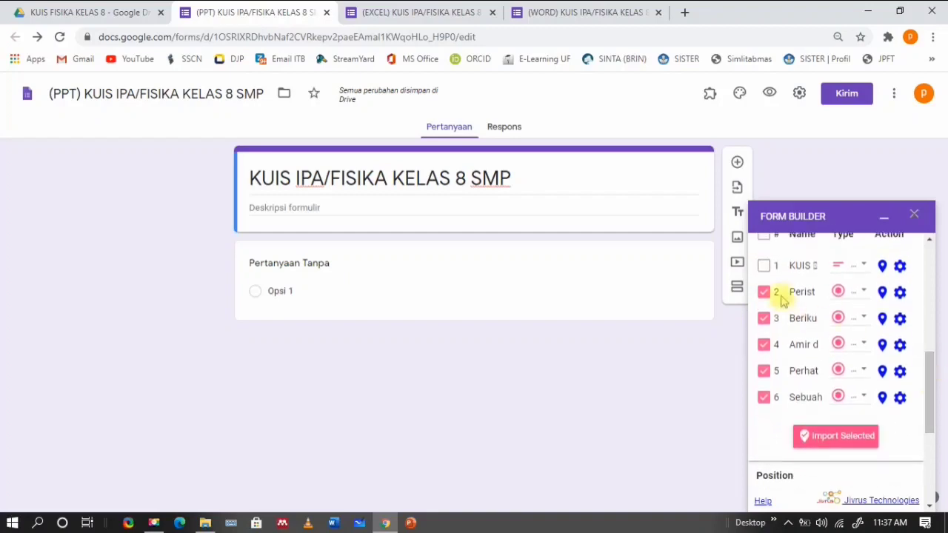
{"action": "left_click", "coordinate": [832, 435]}
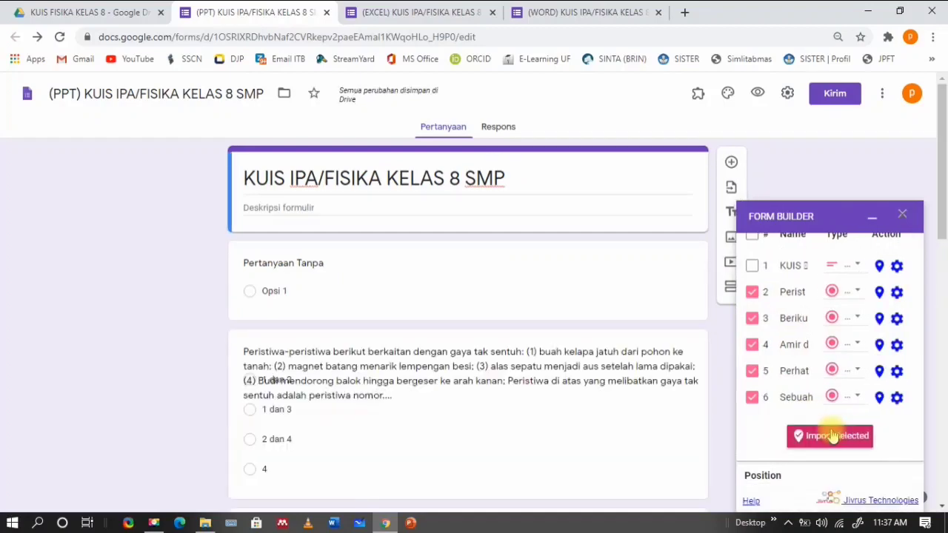
Step: Look over the imported questions, turn the form into a quiz and save the settings
{"action": "scroll", "coordinate": [832, 415], "scroll_direction": "down", "scroll_amount": 3}
{"action": "left_click_drag", "start_coordinate": [945, 169], "coordinate": [945, 373]}
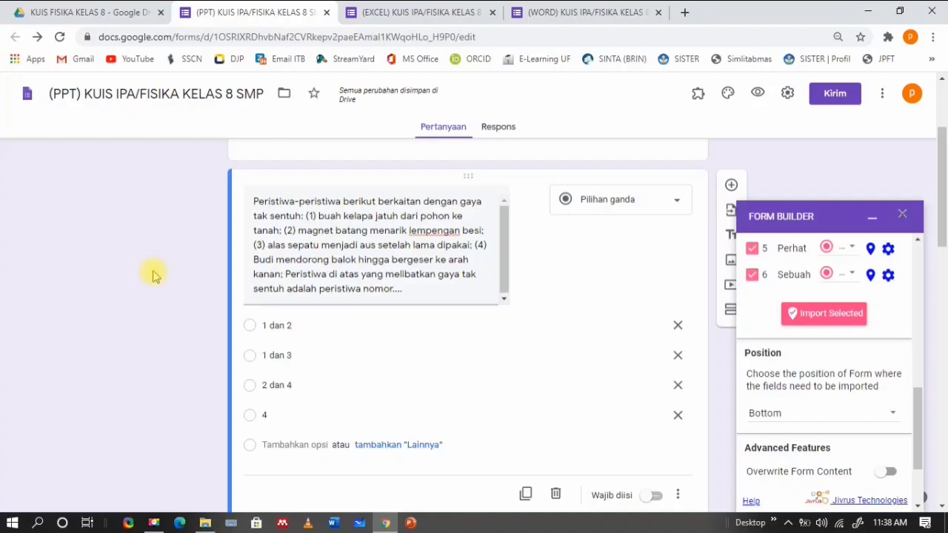
{"action": "left_click", "coordinate": [787, 95]}
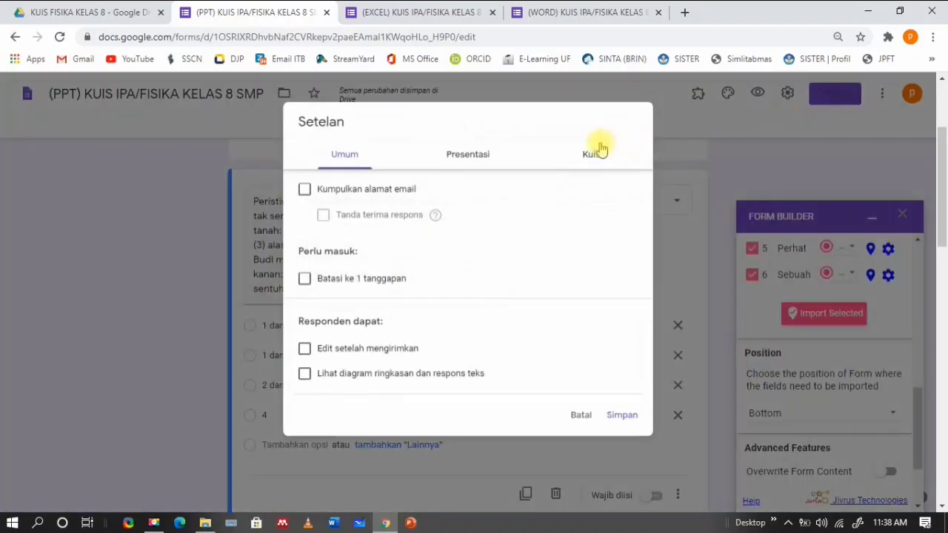
{"action": "left_click", "coordinate": [596, 152]}
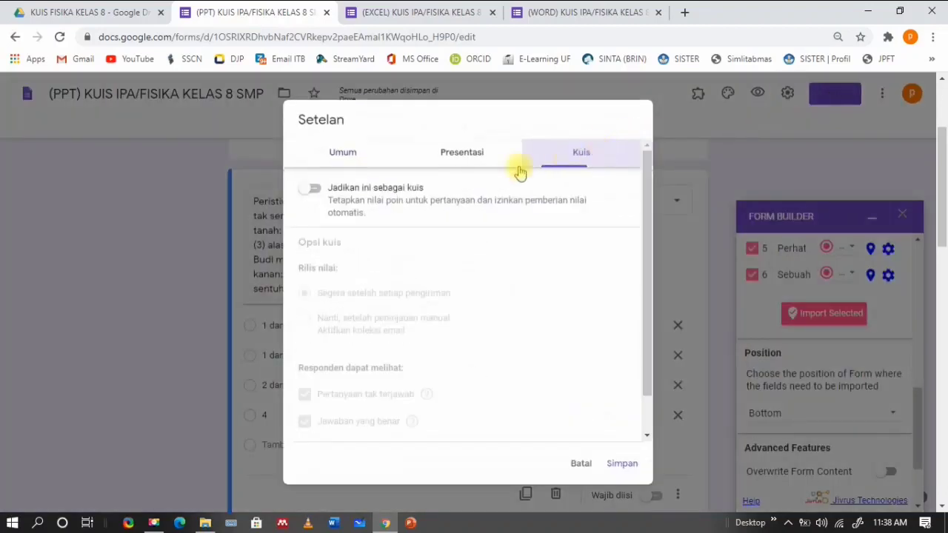
{"action": "left_click", "coordinate": [311, 187]}
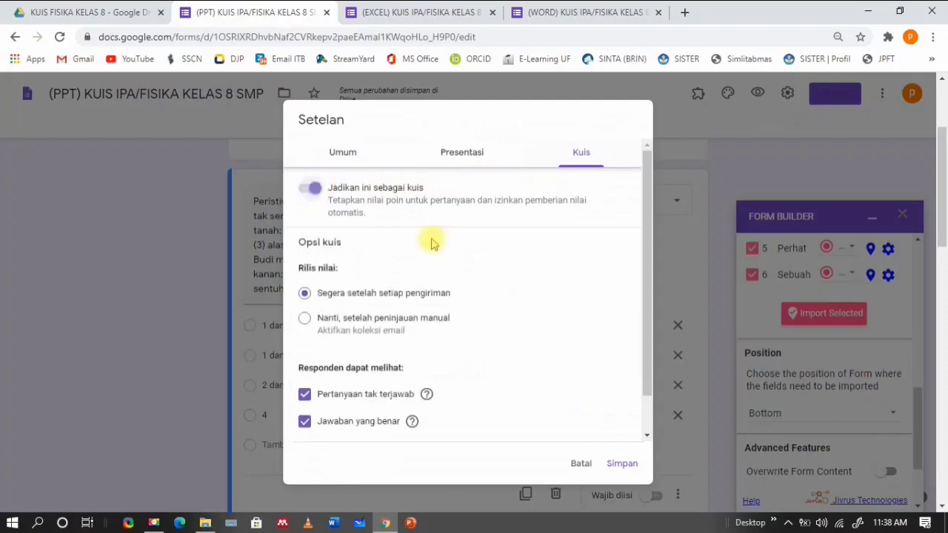
{"action": "left_click", "coordinate": [622, 464]}
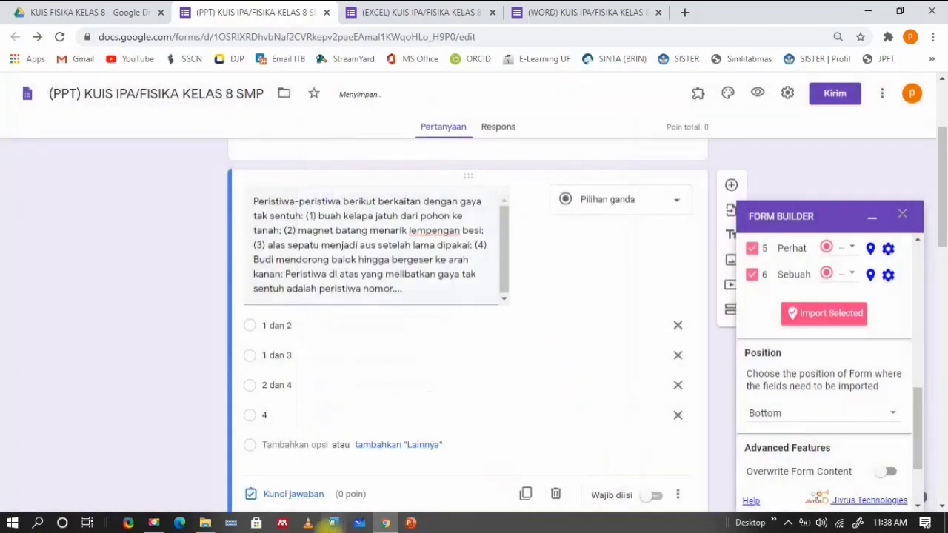
Step: Set the answer key of the "Peristiwa-peristiwa berikut" question to "1 dan 2" and its score to 20 points
{"action": "left_click", "coordinate": [276, 492]}
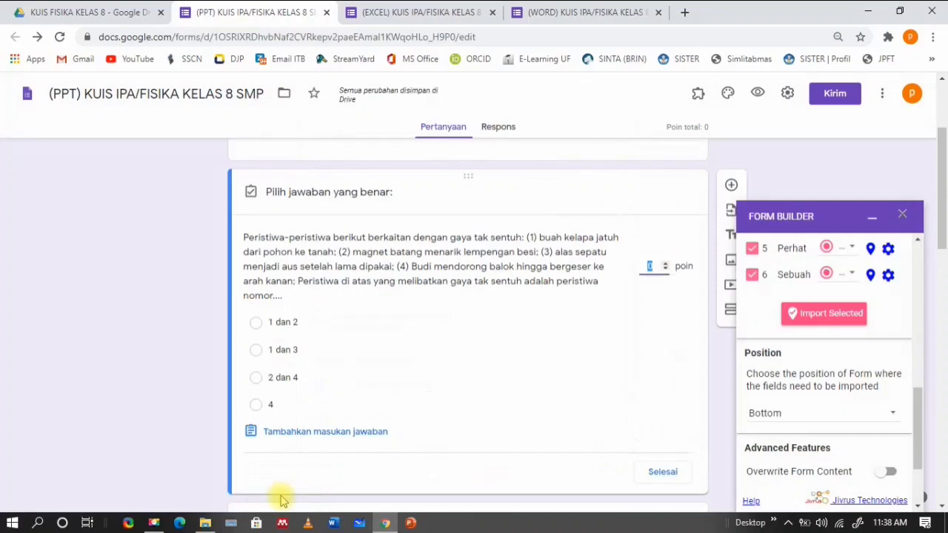
{"action": "type", "text": "20"}
{"action": "left_click", "coordinate": [400, 322]}
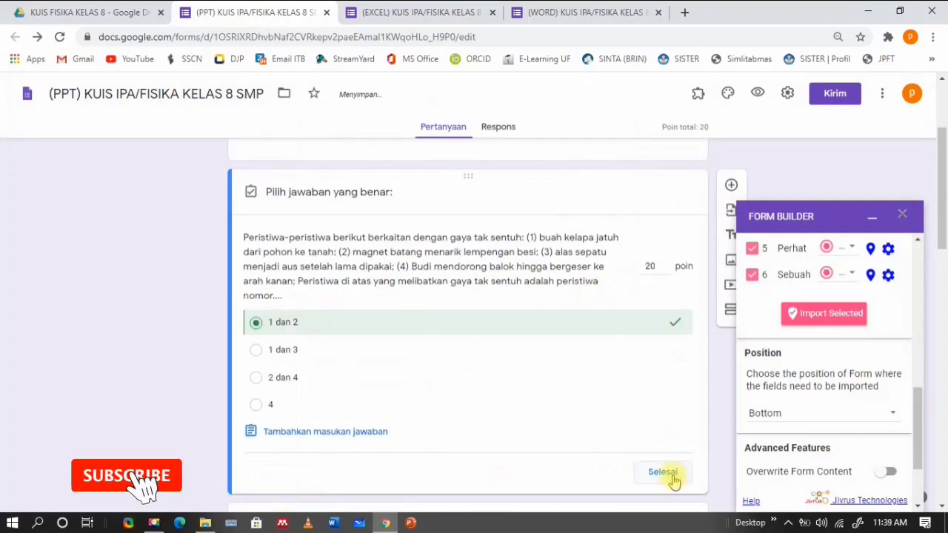
{"action": "left_click", "coordinate": [673, 480]}
Step: Give the "Berikut ini merupakan yang bukan pengaruh gaya" question 20 points, the correct answer "benda mengalami perubahan warna" and a shuffled option order
{"action": "left_click", "coordinate": [364, 250]}
{"action": "left_click", "coordinate": [265, 423]}
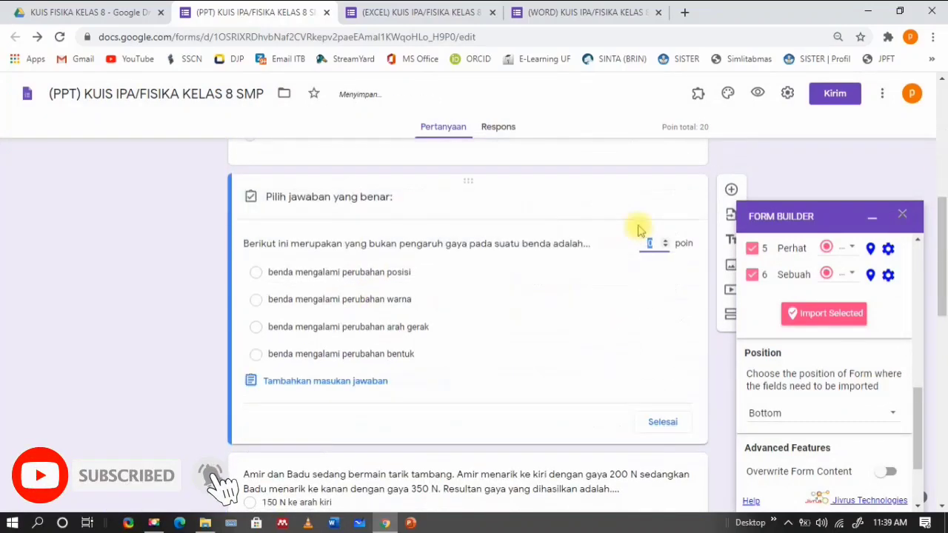
{"action": "type", "text": "20"}
{"action": "left_click", "coordinate": [309, 300]}
{"action": "left_click", "coordinate": [661, 424]}
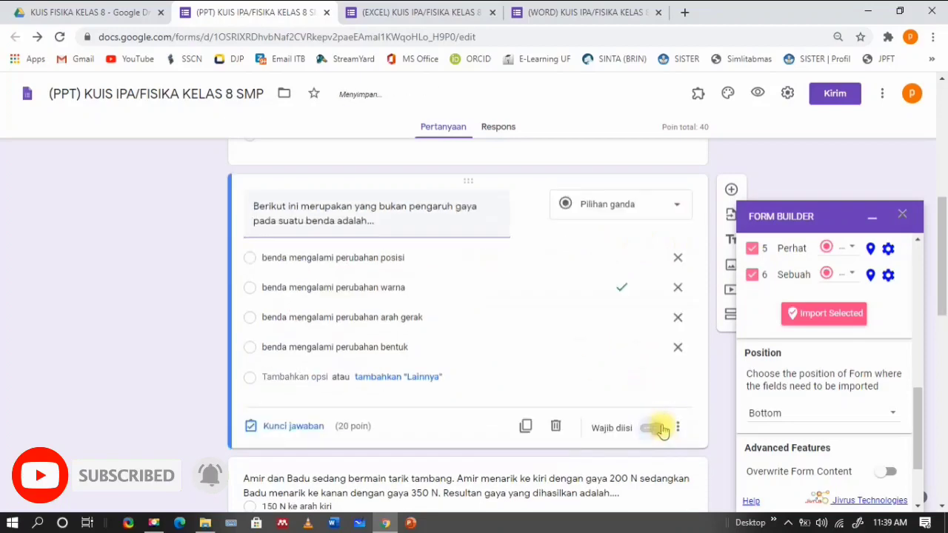
{"action": "left_click", "coordinate": [677, 427]}
{"action": "left_click", "coordinate": [719, 482]}
Step: Give the "Amir dan Badu" tug-of-war question 20 points and mark "150 N ke arah kiri" as its correct answer
{"action": "left_click", "coordinate": [506, 486]}
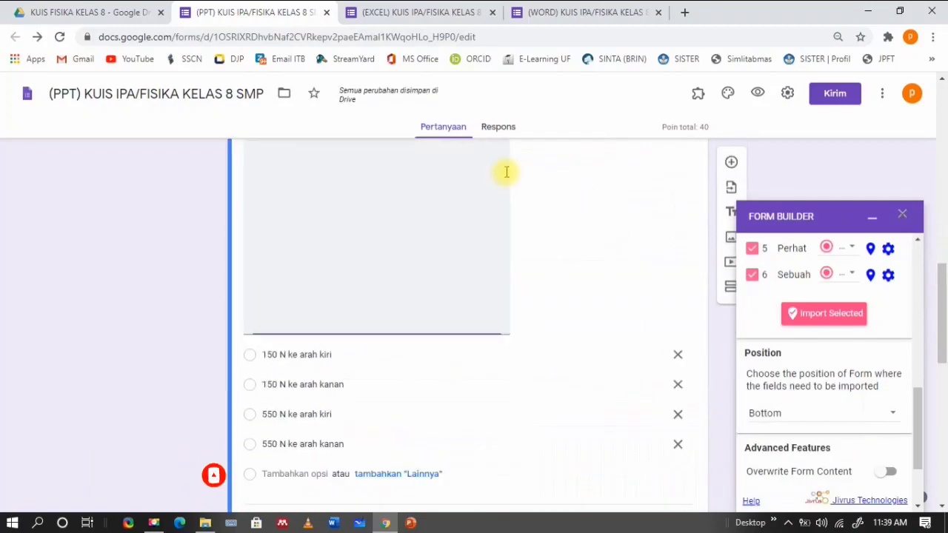
{"action": "scroll", "coordinate": [486, 281], "scroll_direction": "down", "scroll_amount": 3}
{"action": "left_click", "coordinate": [280, 282]}
{"action": "type", "text": "20"}
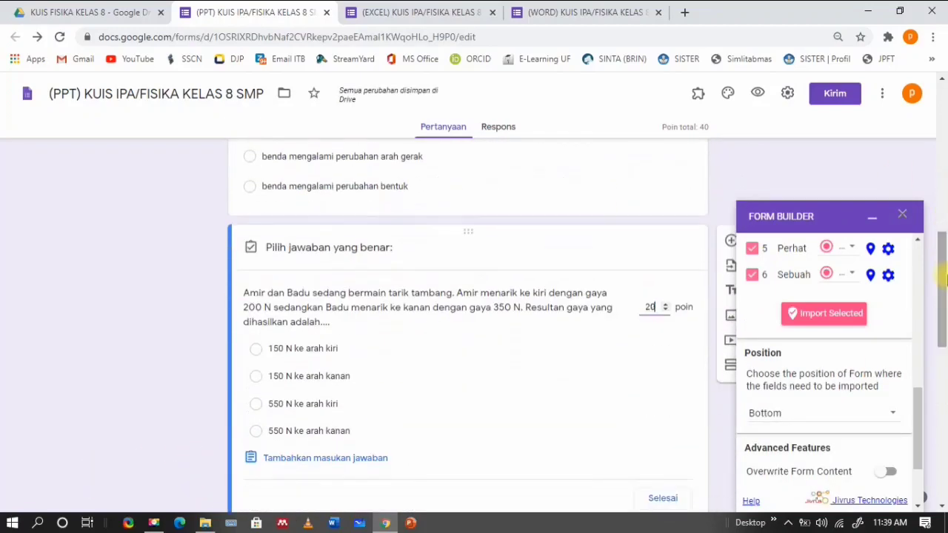
{"action": "left_click", "coordinate": [261, 349]}
{"action": "left_click", "coordinate": [662, 498]}
Step: Return to the beginning of the form and switch to the KUIS FISIKA KELAS 8 folder in Google Drive
{"action": "left_click_drag", "start_coordinate": [942, 289], "coordinate": [945, 150]}
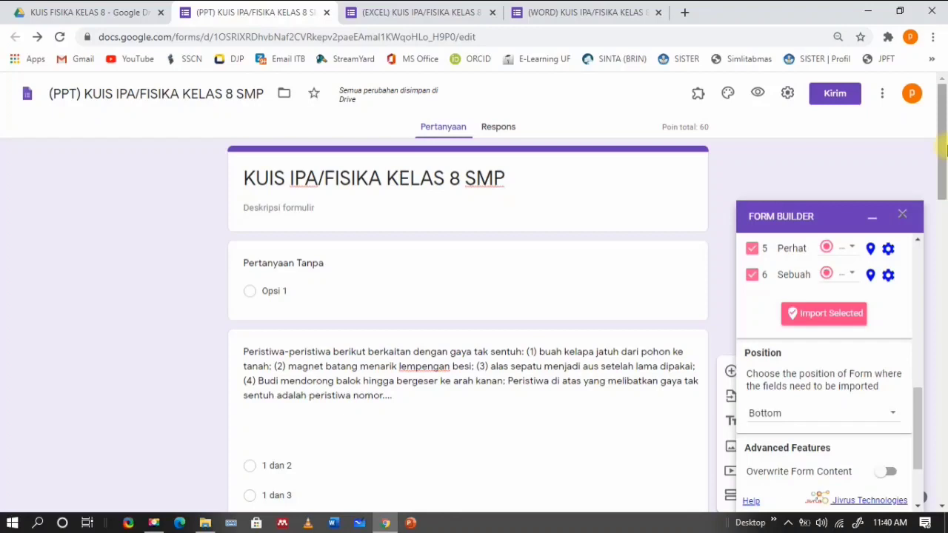
{"action": "left_click", "coordinate": [91, 12]}
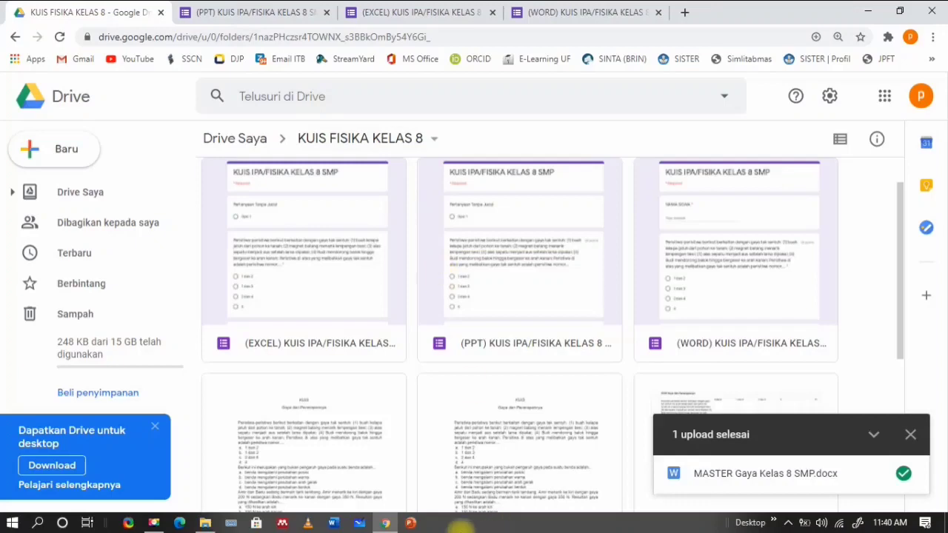
{"action": "mouse_move", "coordinate": [386, 524]}
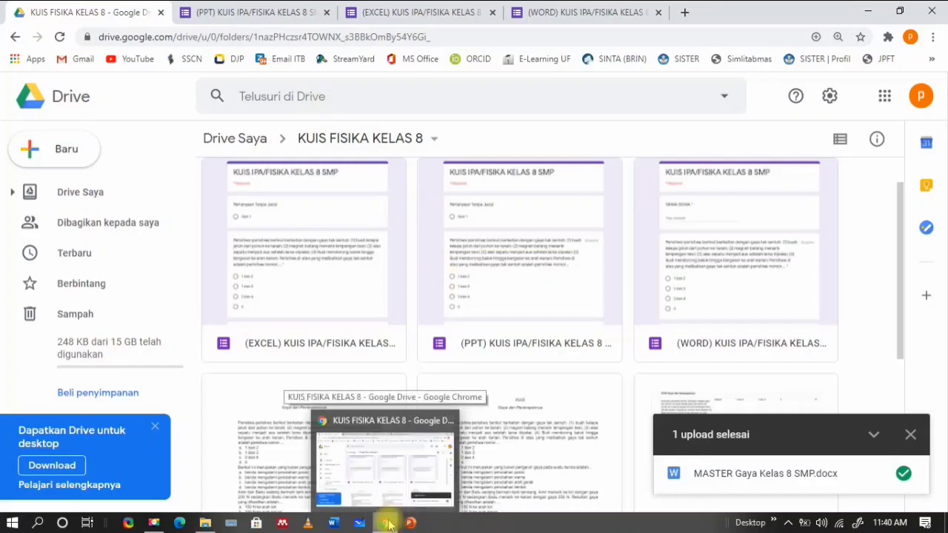